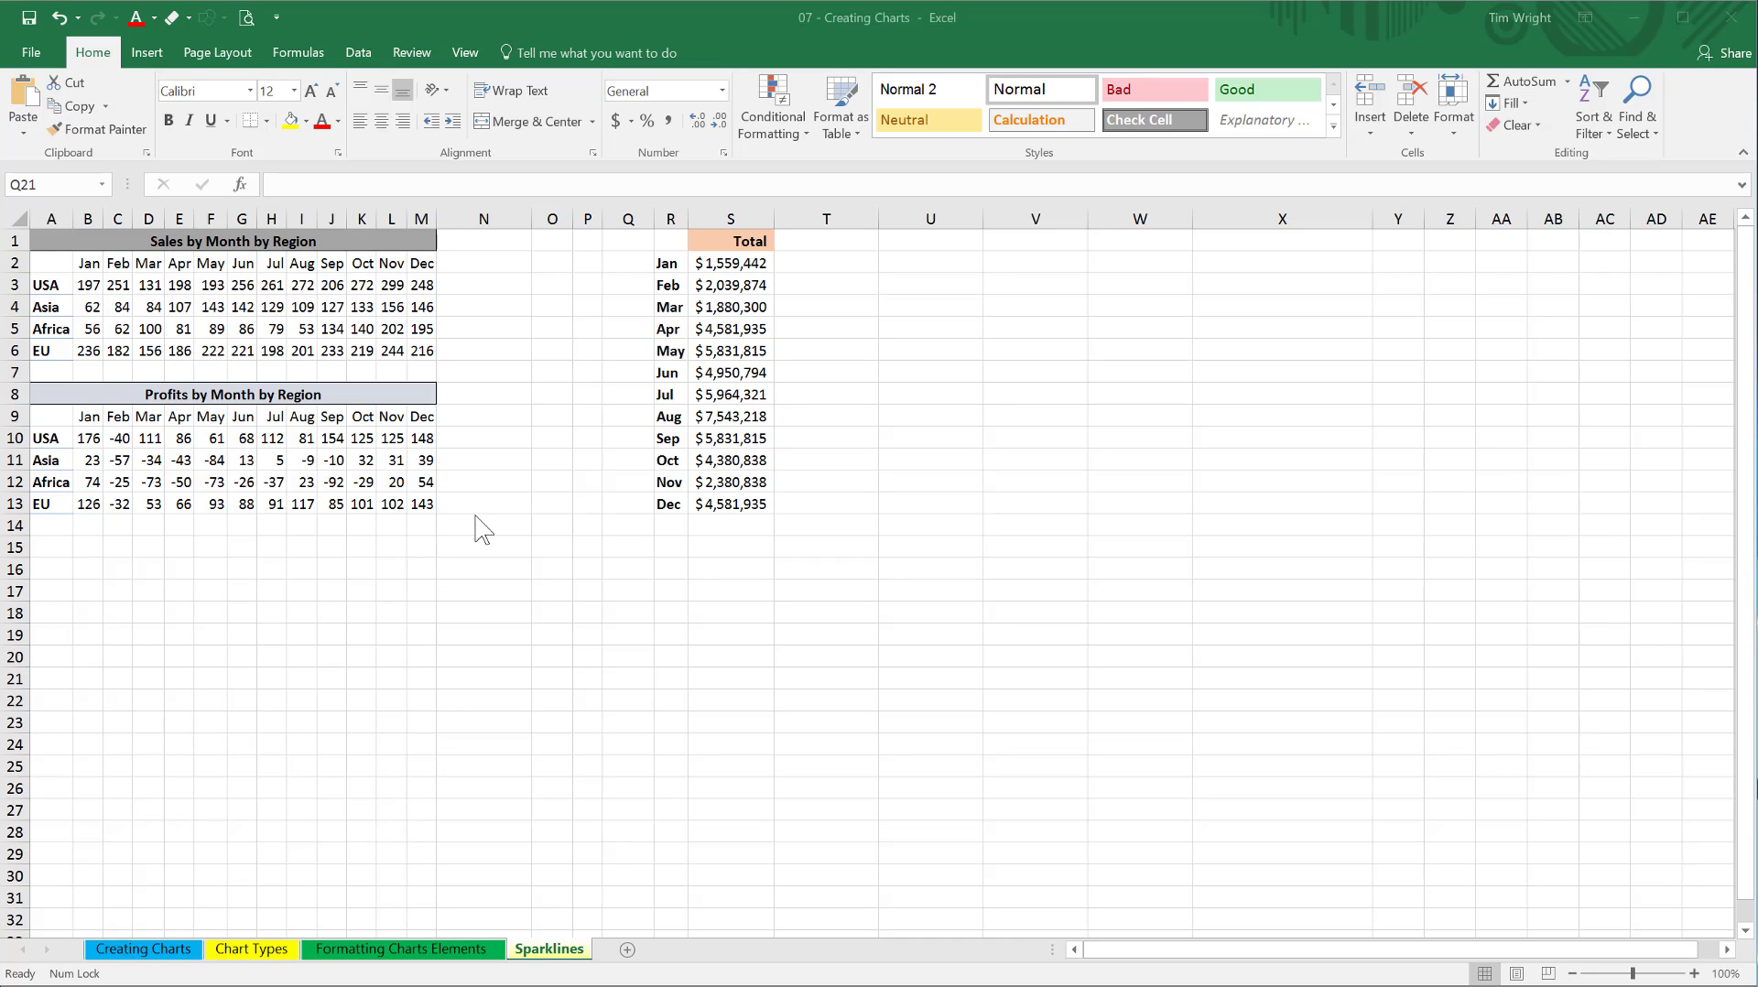
Insert a line sparkline in cell N3 based on the USA sales data in B3:M3.
click(724, 721)
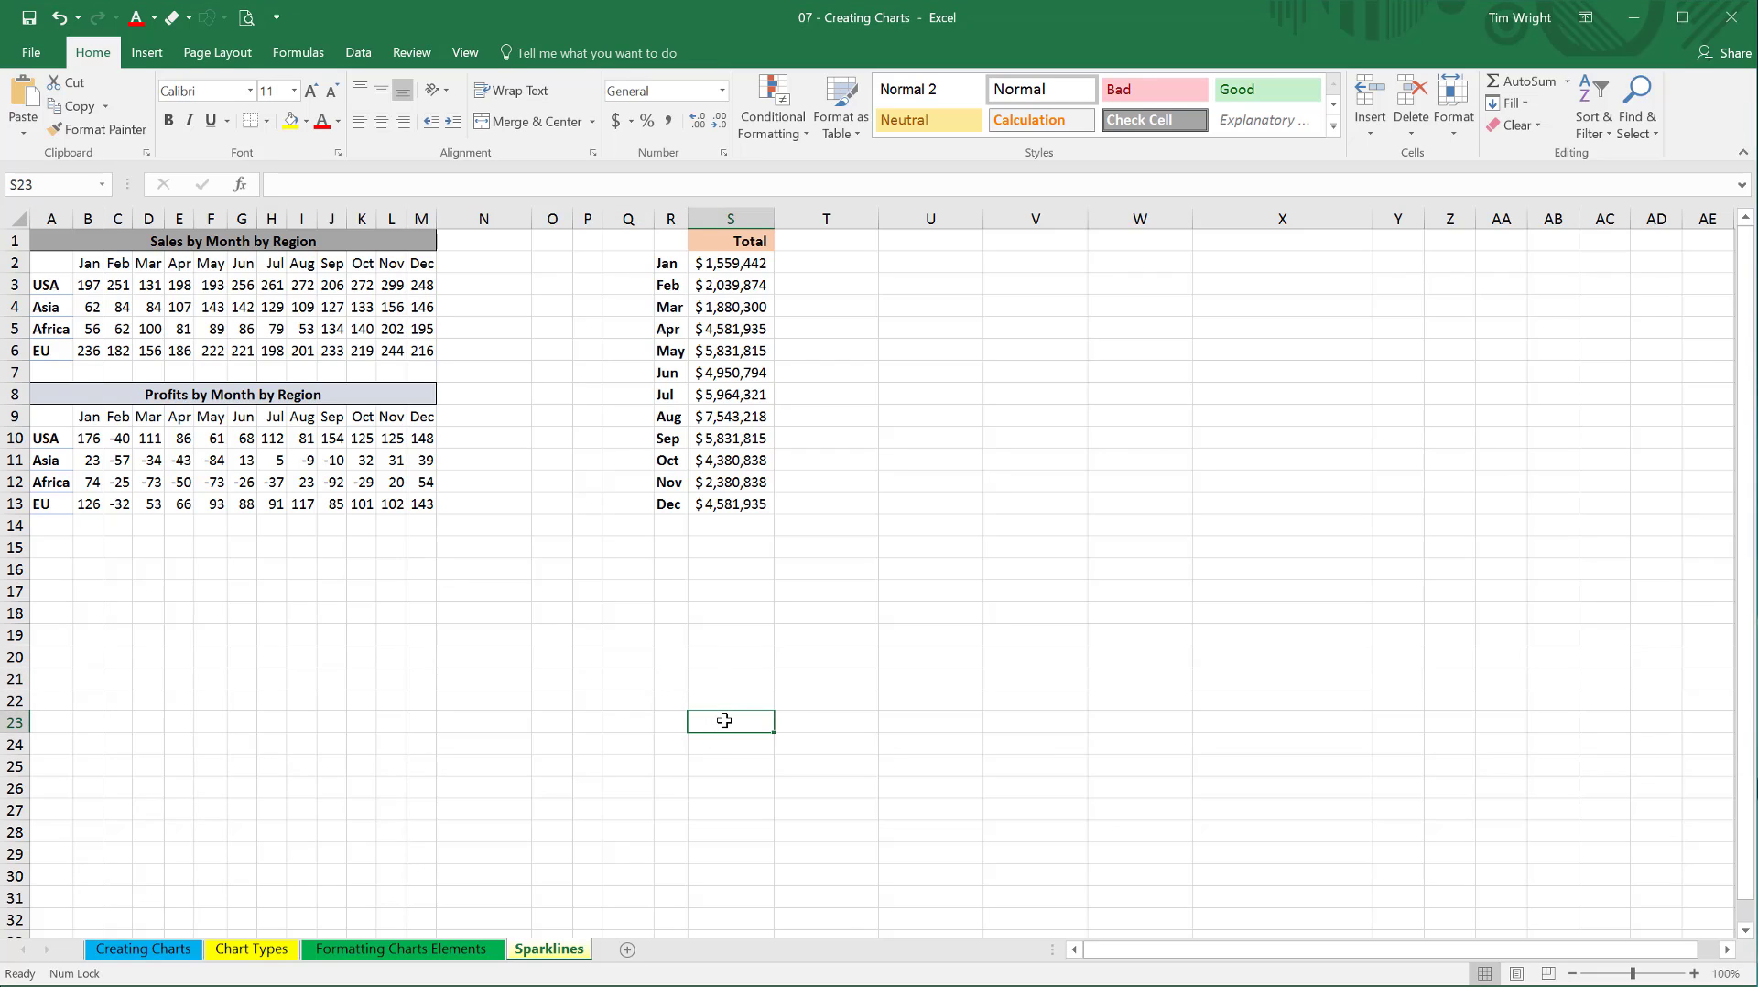
click(153, 57)
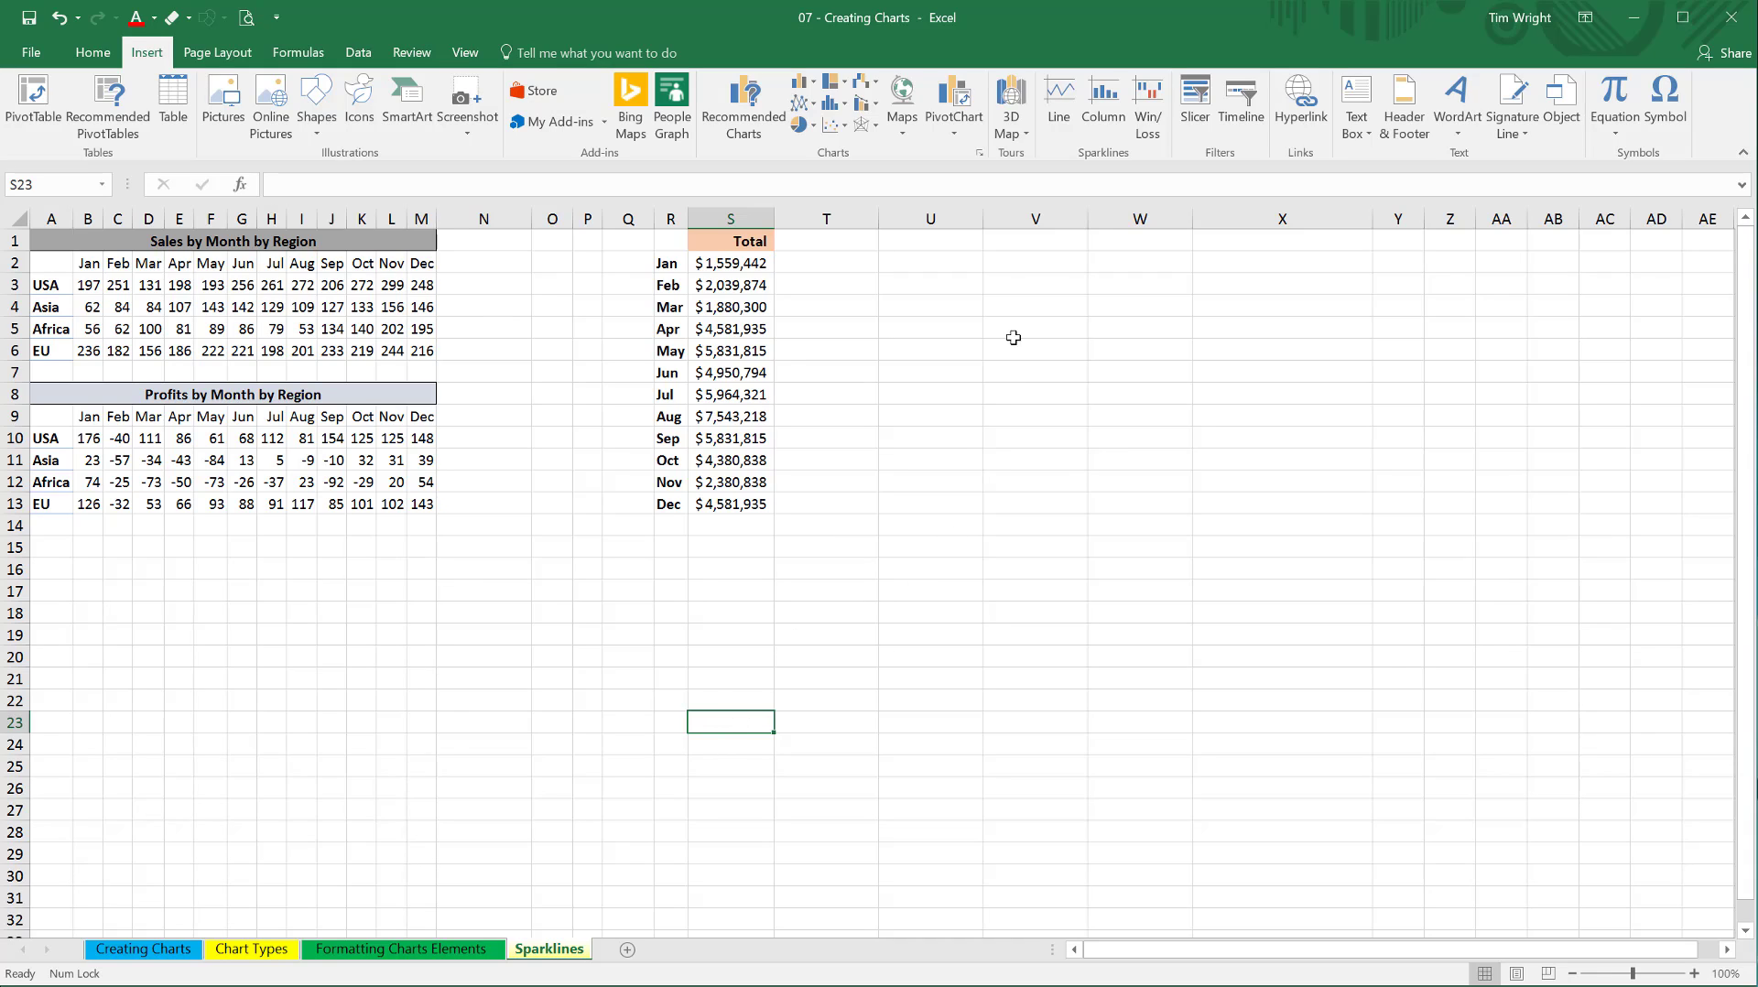
click(1062, 115)
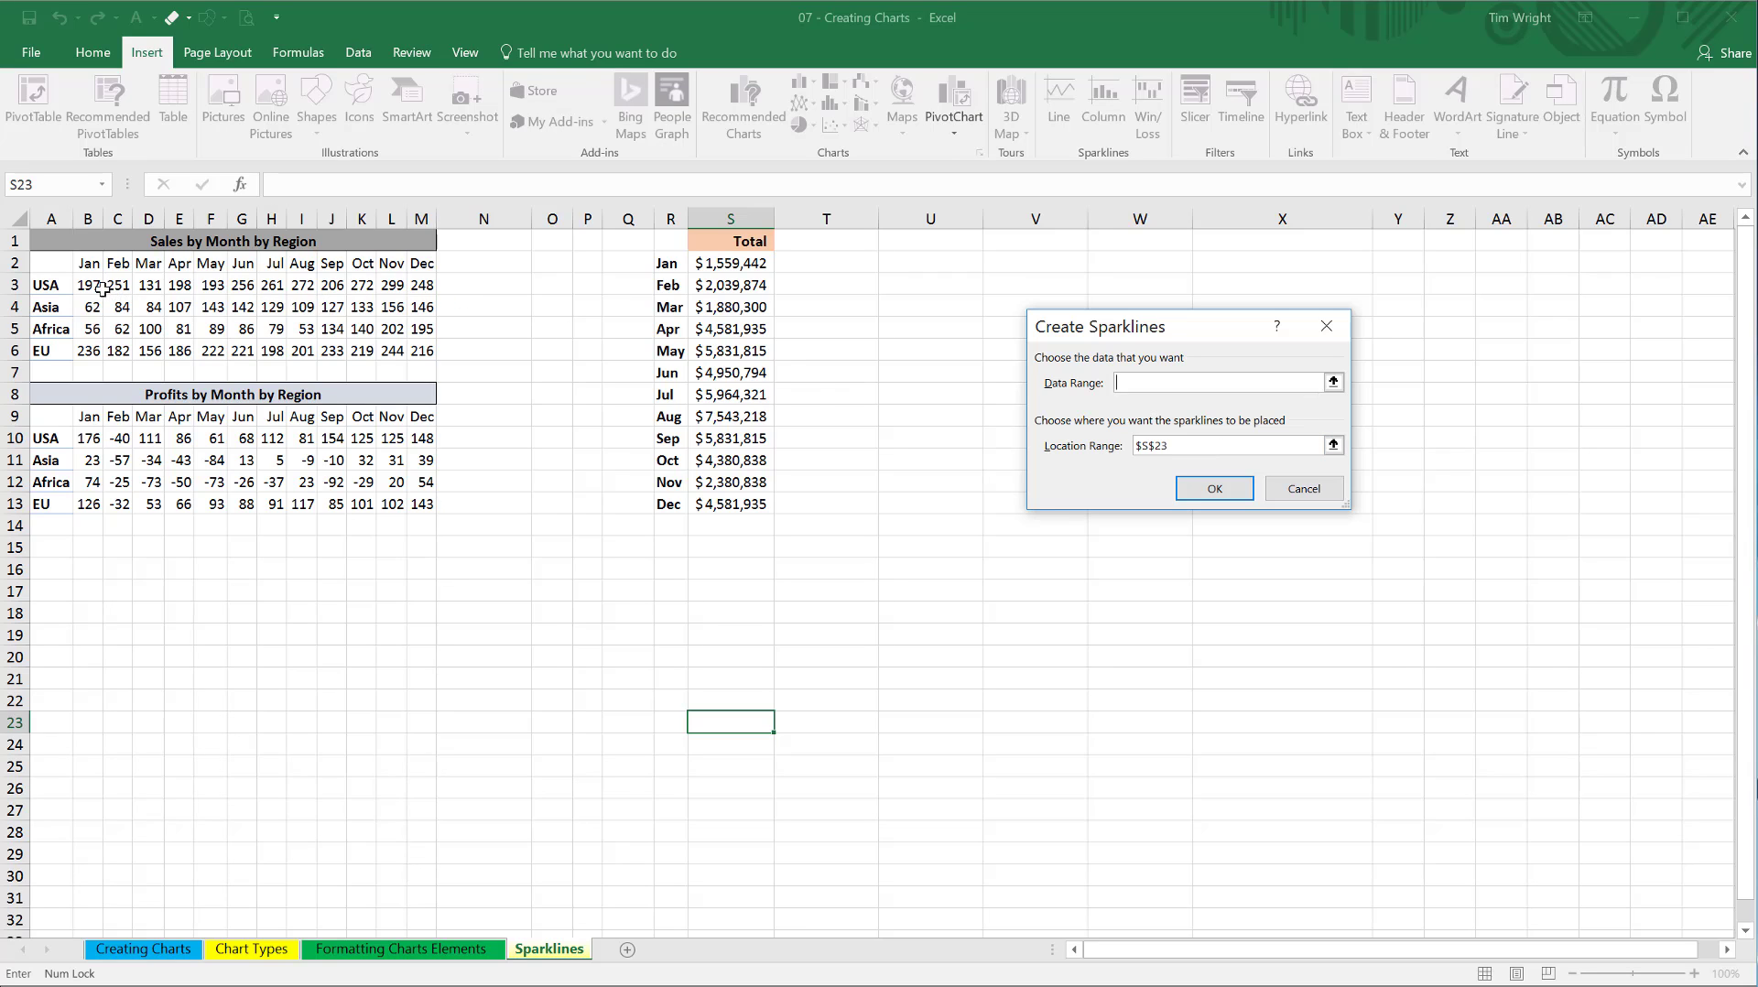
drag(101, 288, 421, 285)
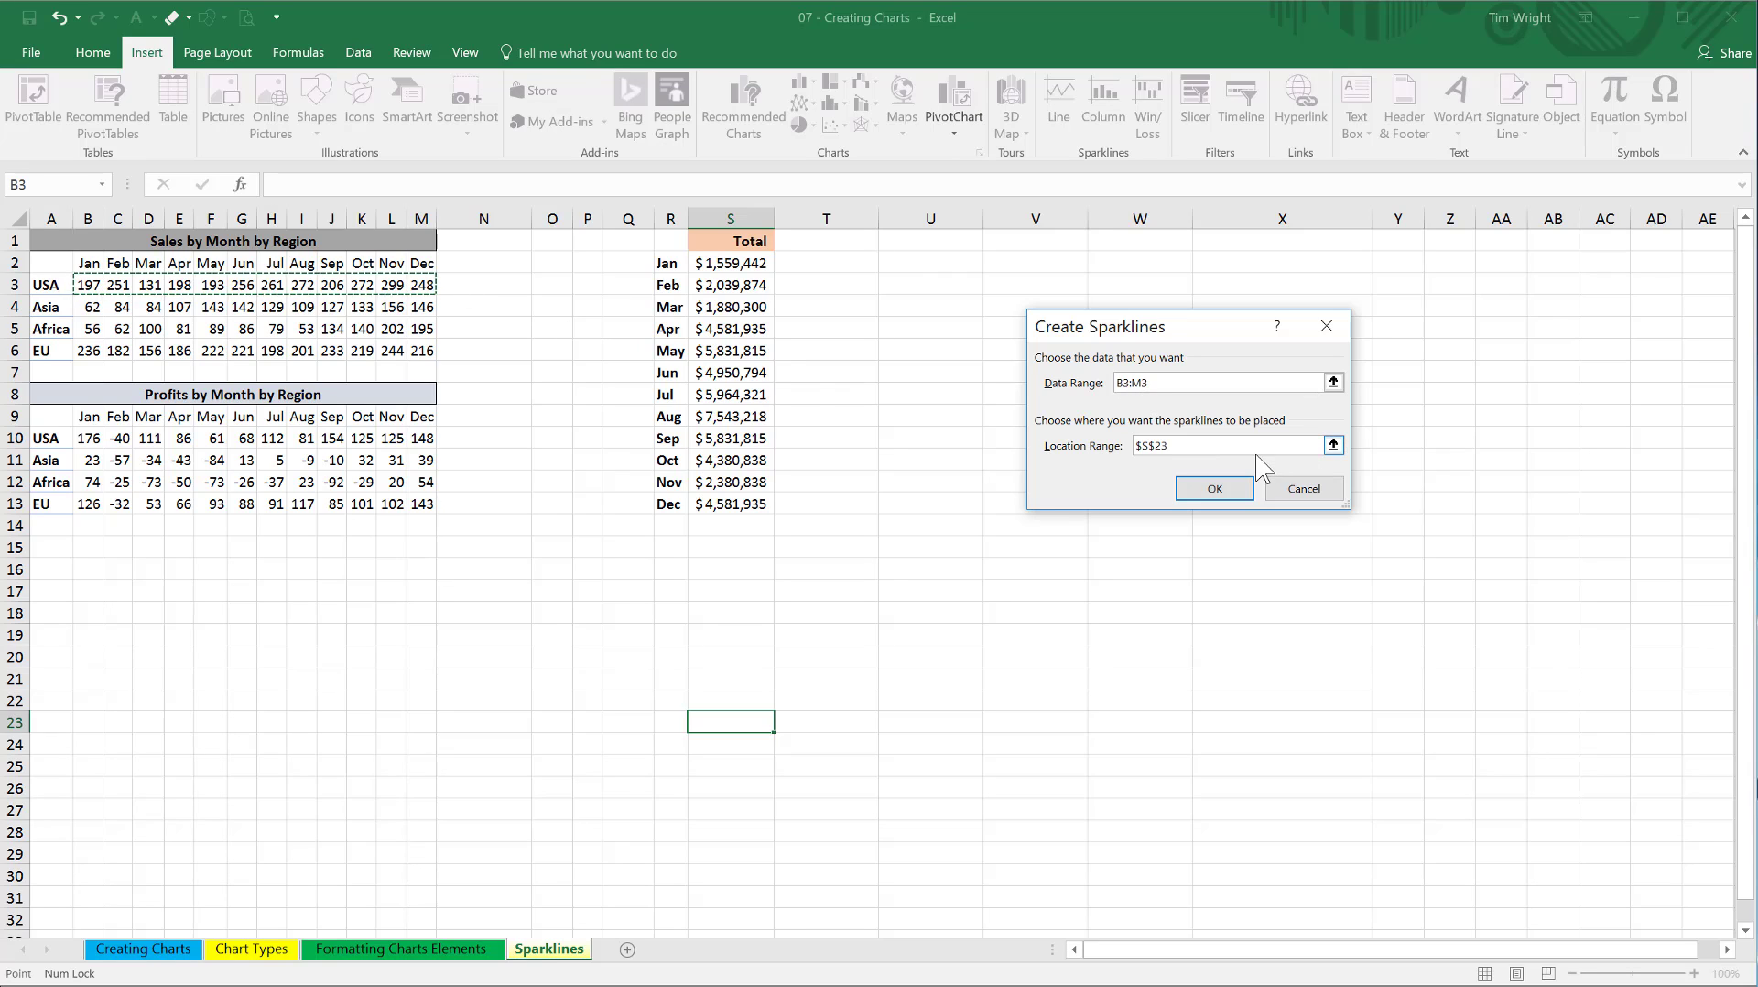
click(1182, 451)
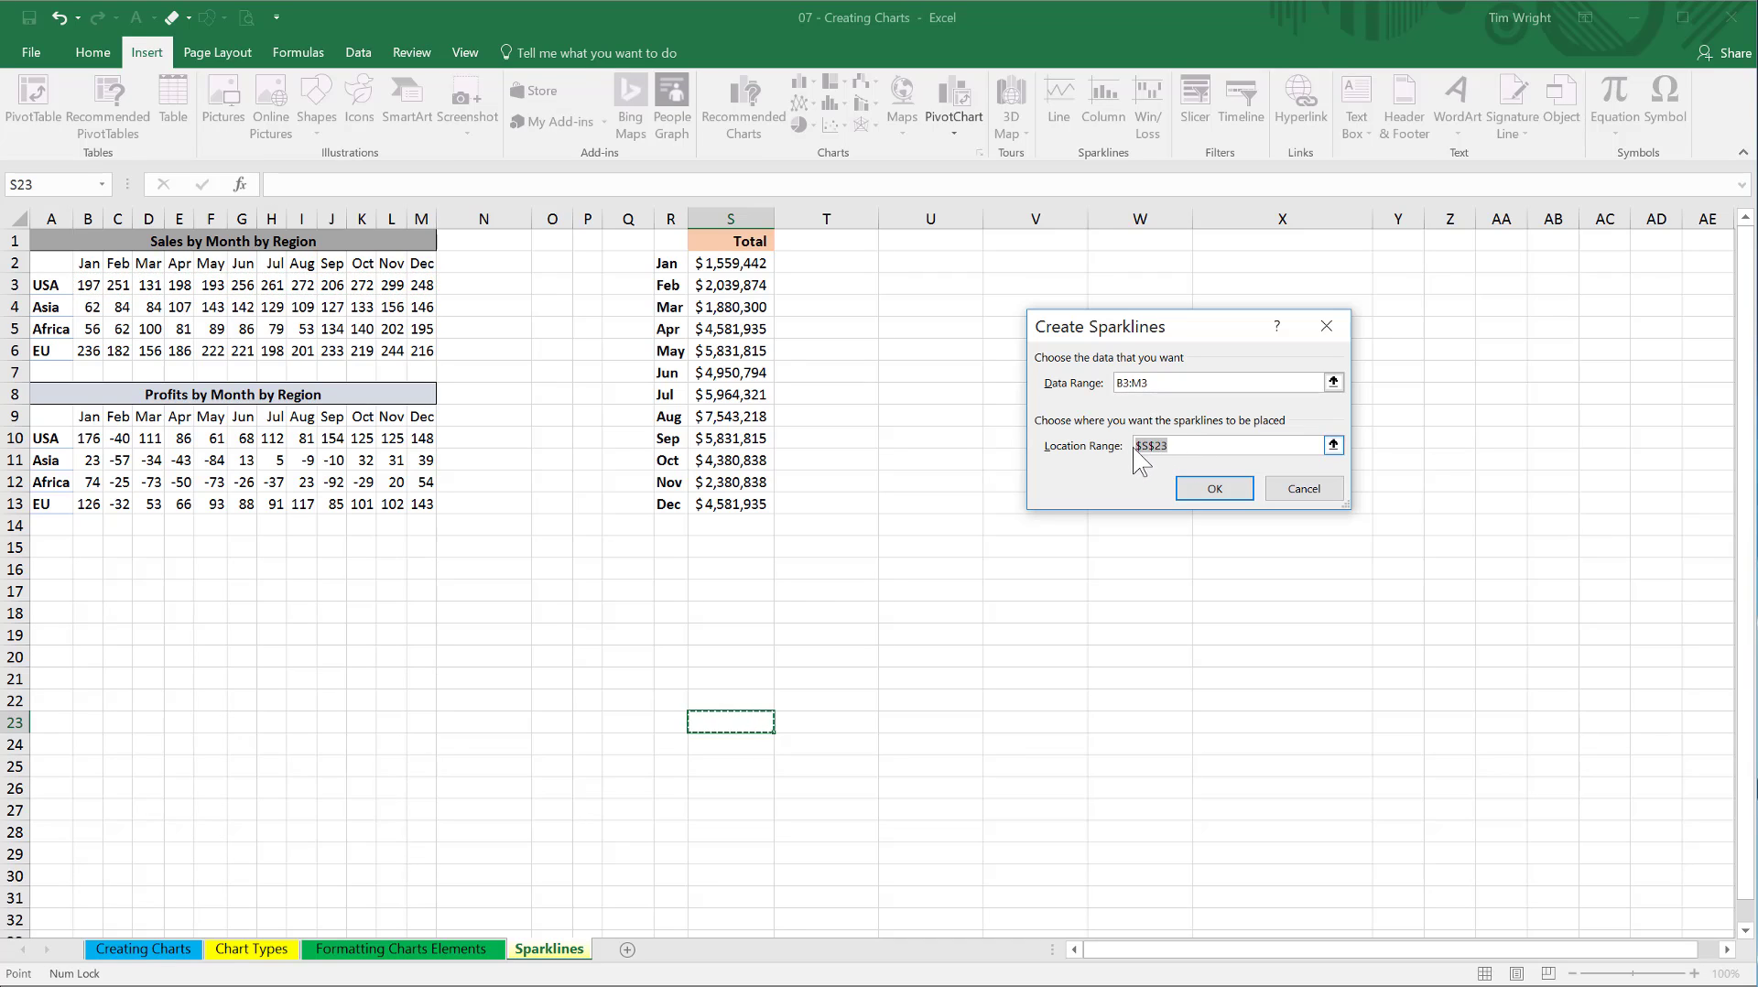
key(BackSpace)
click(464, 285)
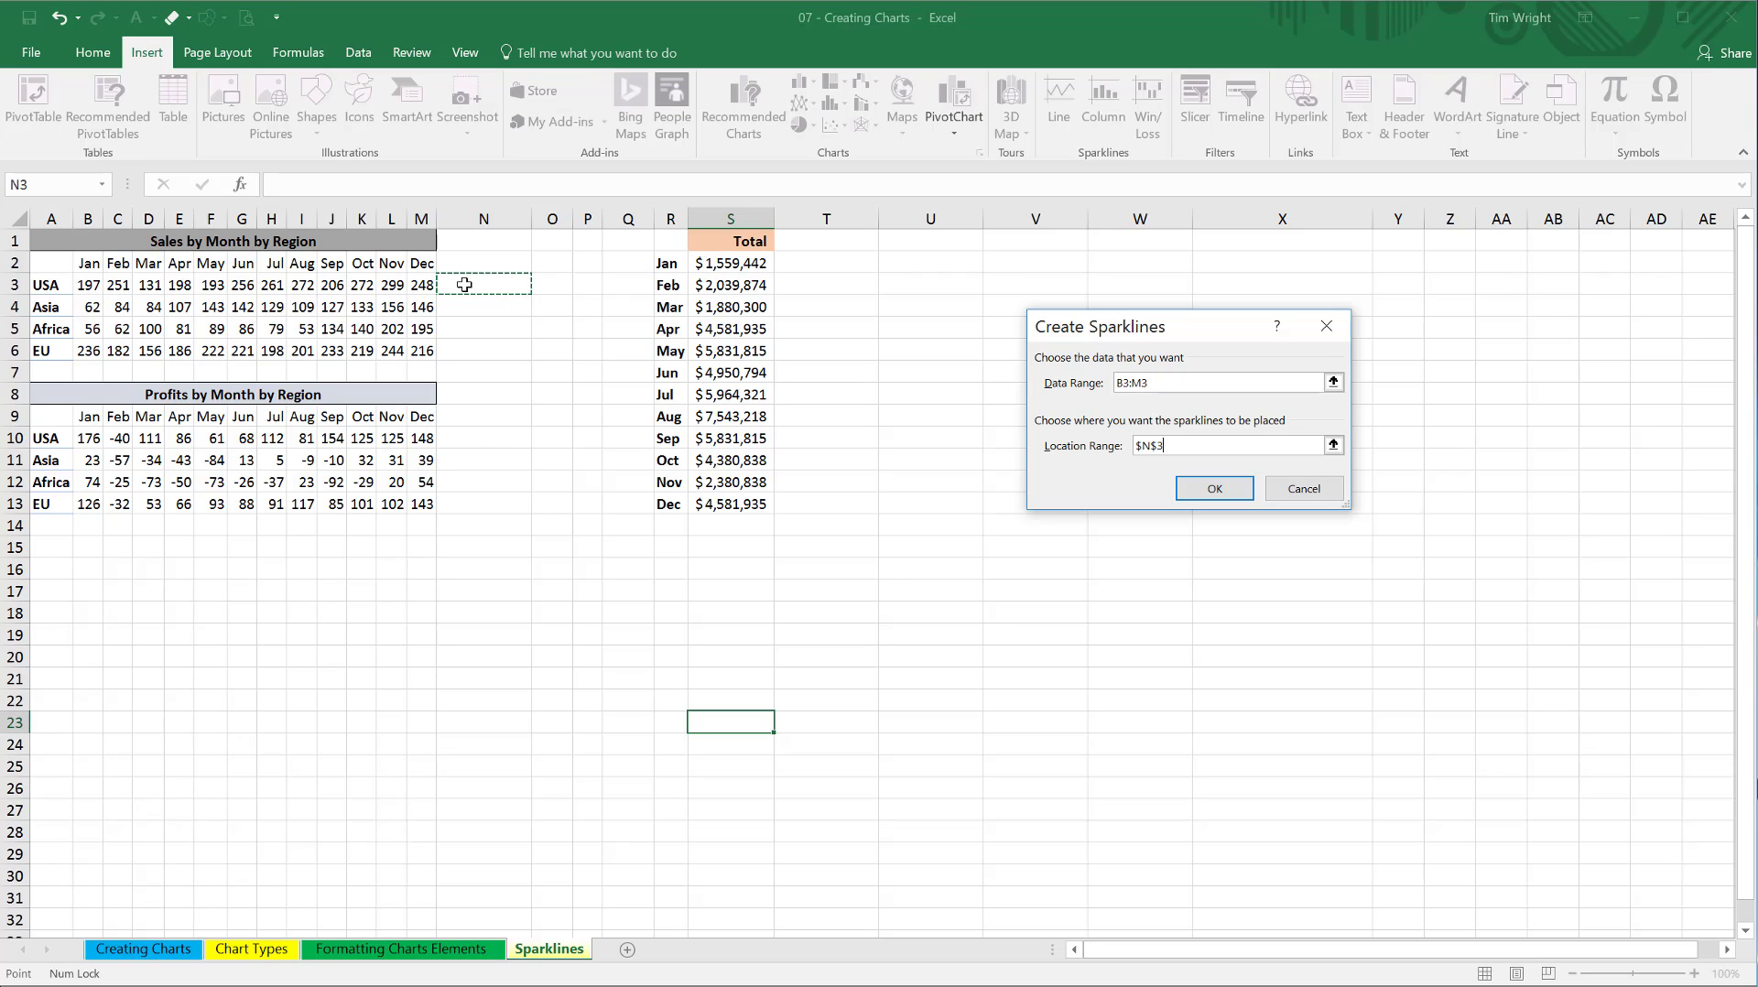
click(1214, 488)
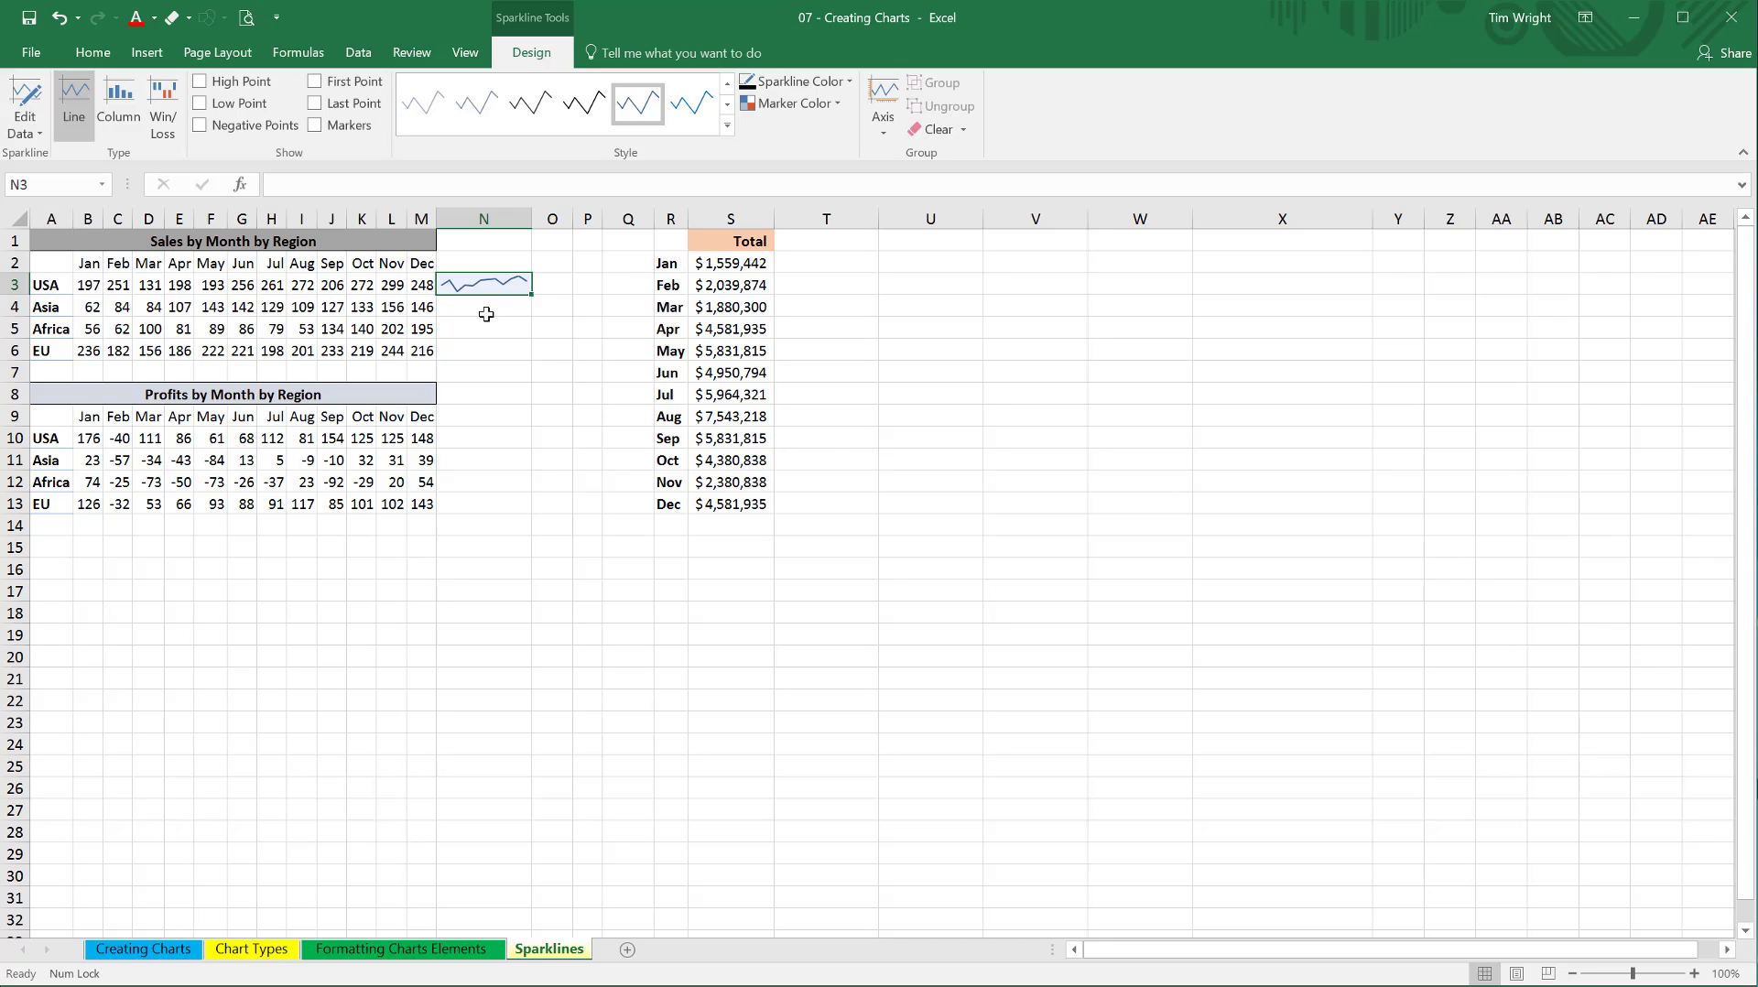
Compare the USA monthly sales values in B3:M3 with the sparkline in N3.
click(1694, 974)
click(1694, 973)
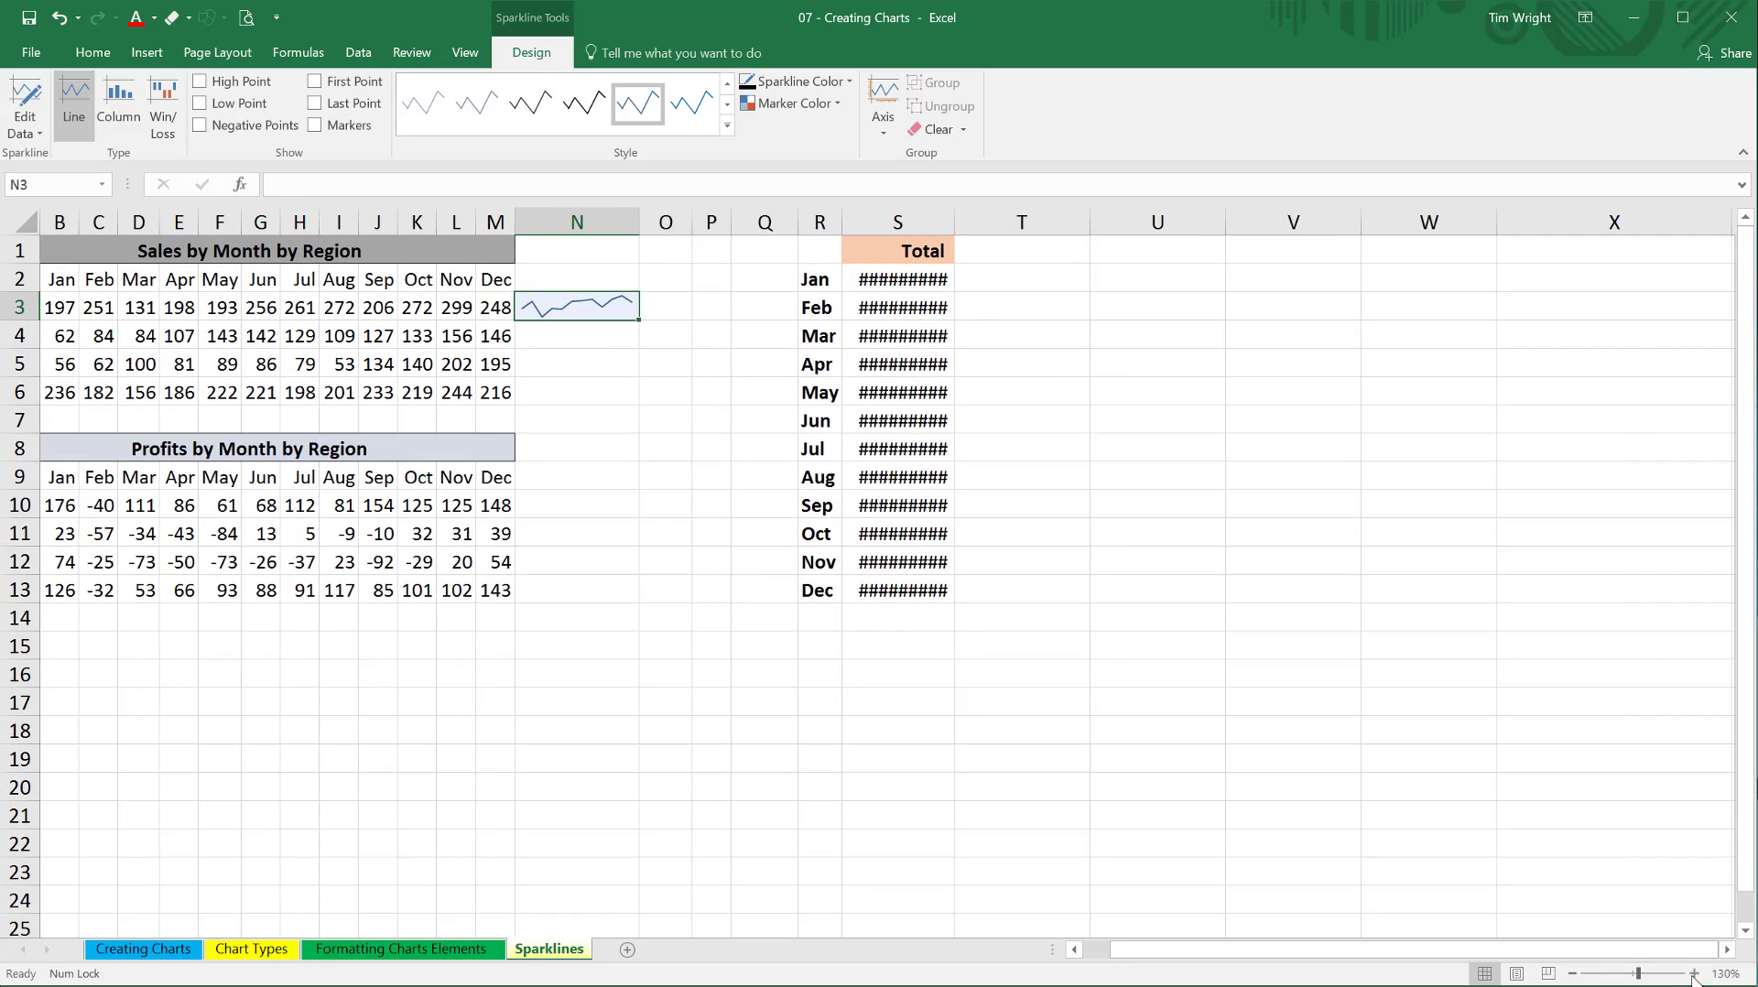
click(1694, 974)
drag(1365, 951, 1251, 976)
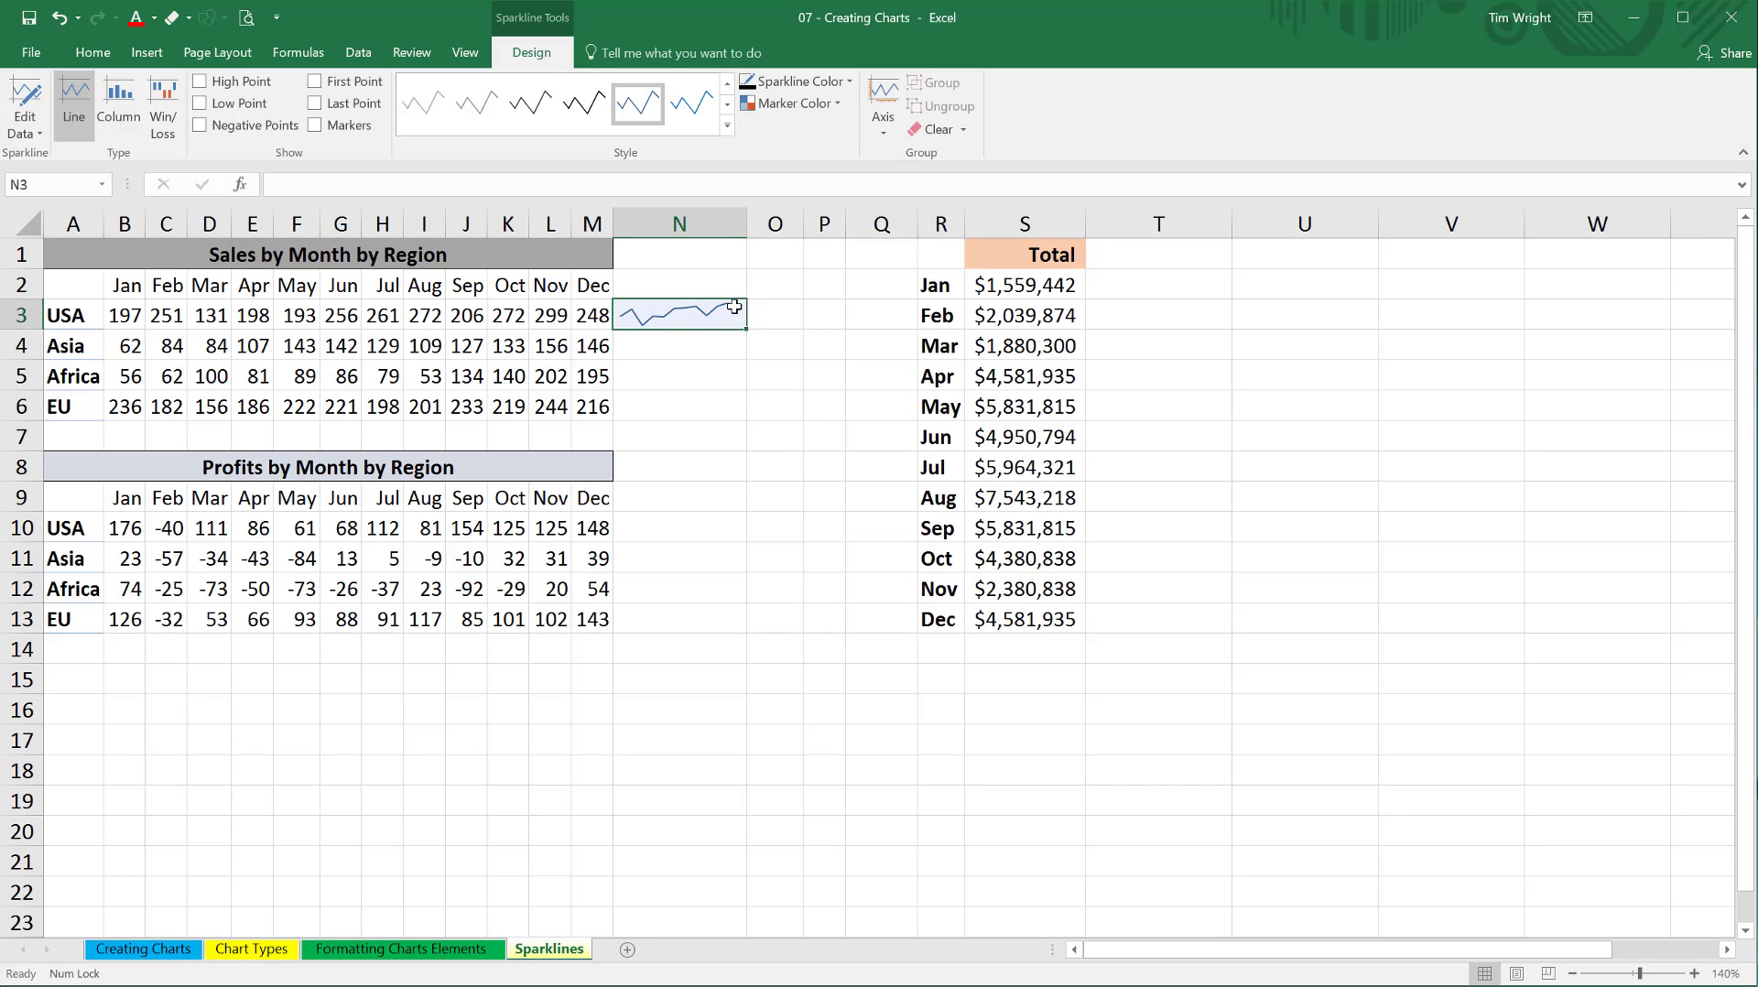
click(562, 319)
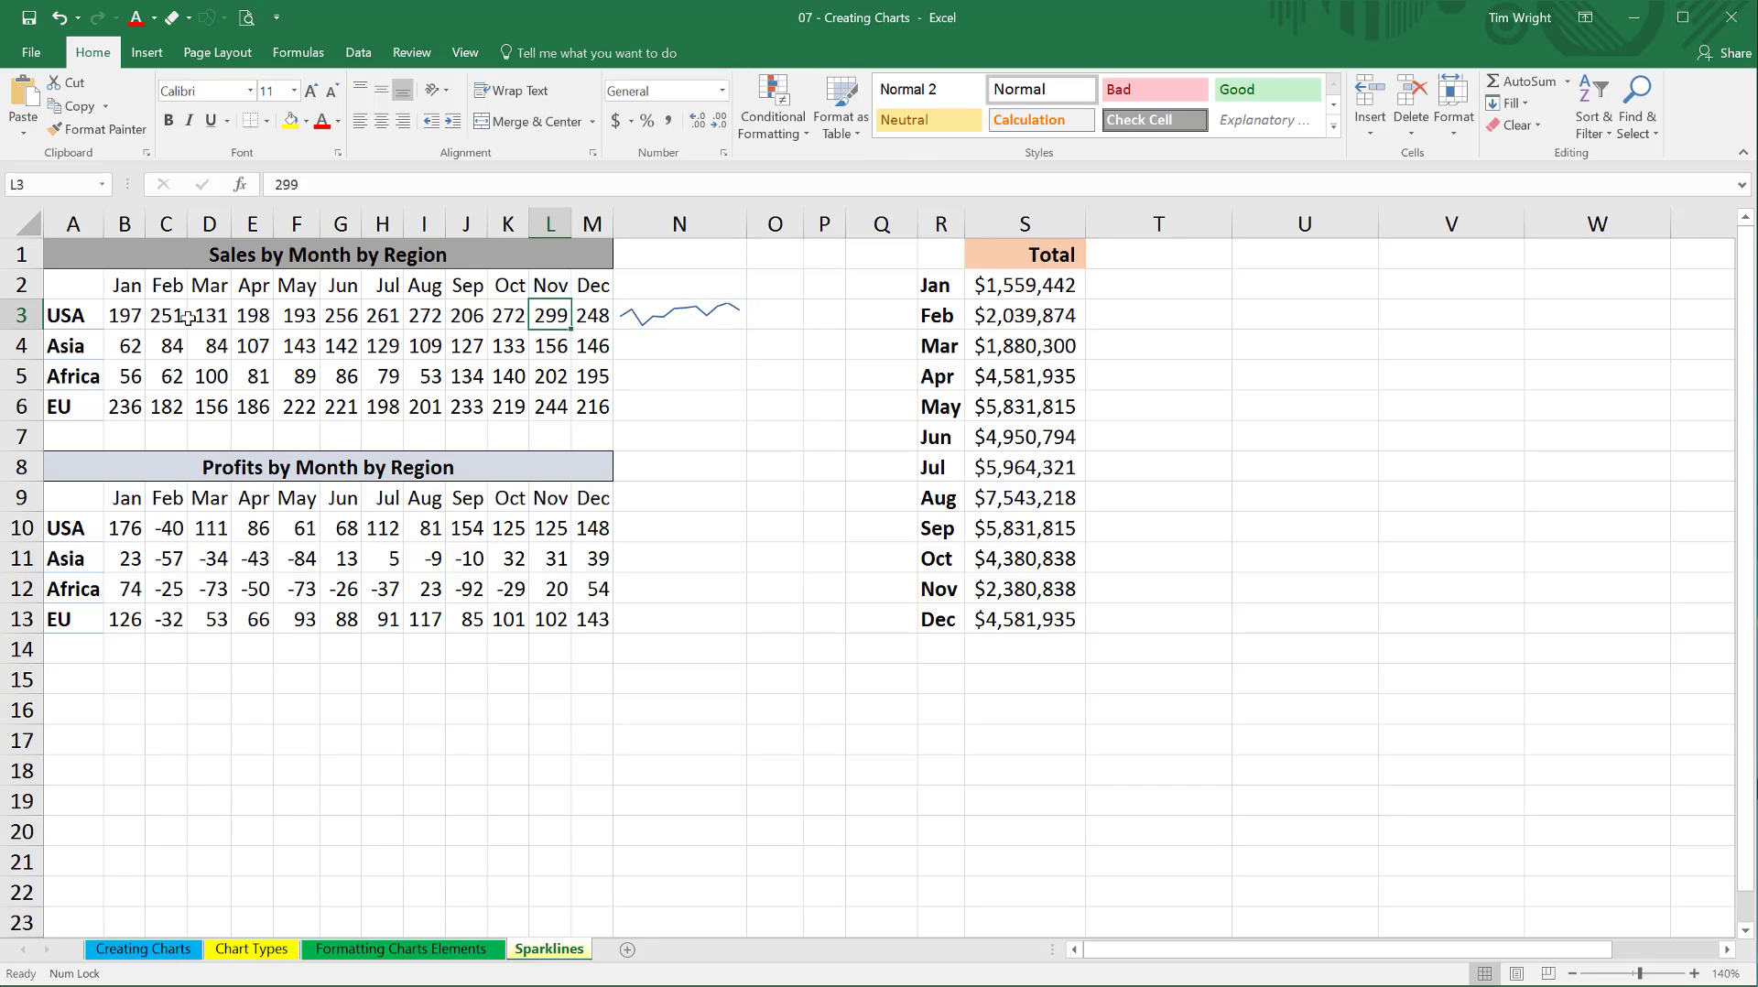
click(135, 316)
drag(134, 316, 595, 316)
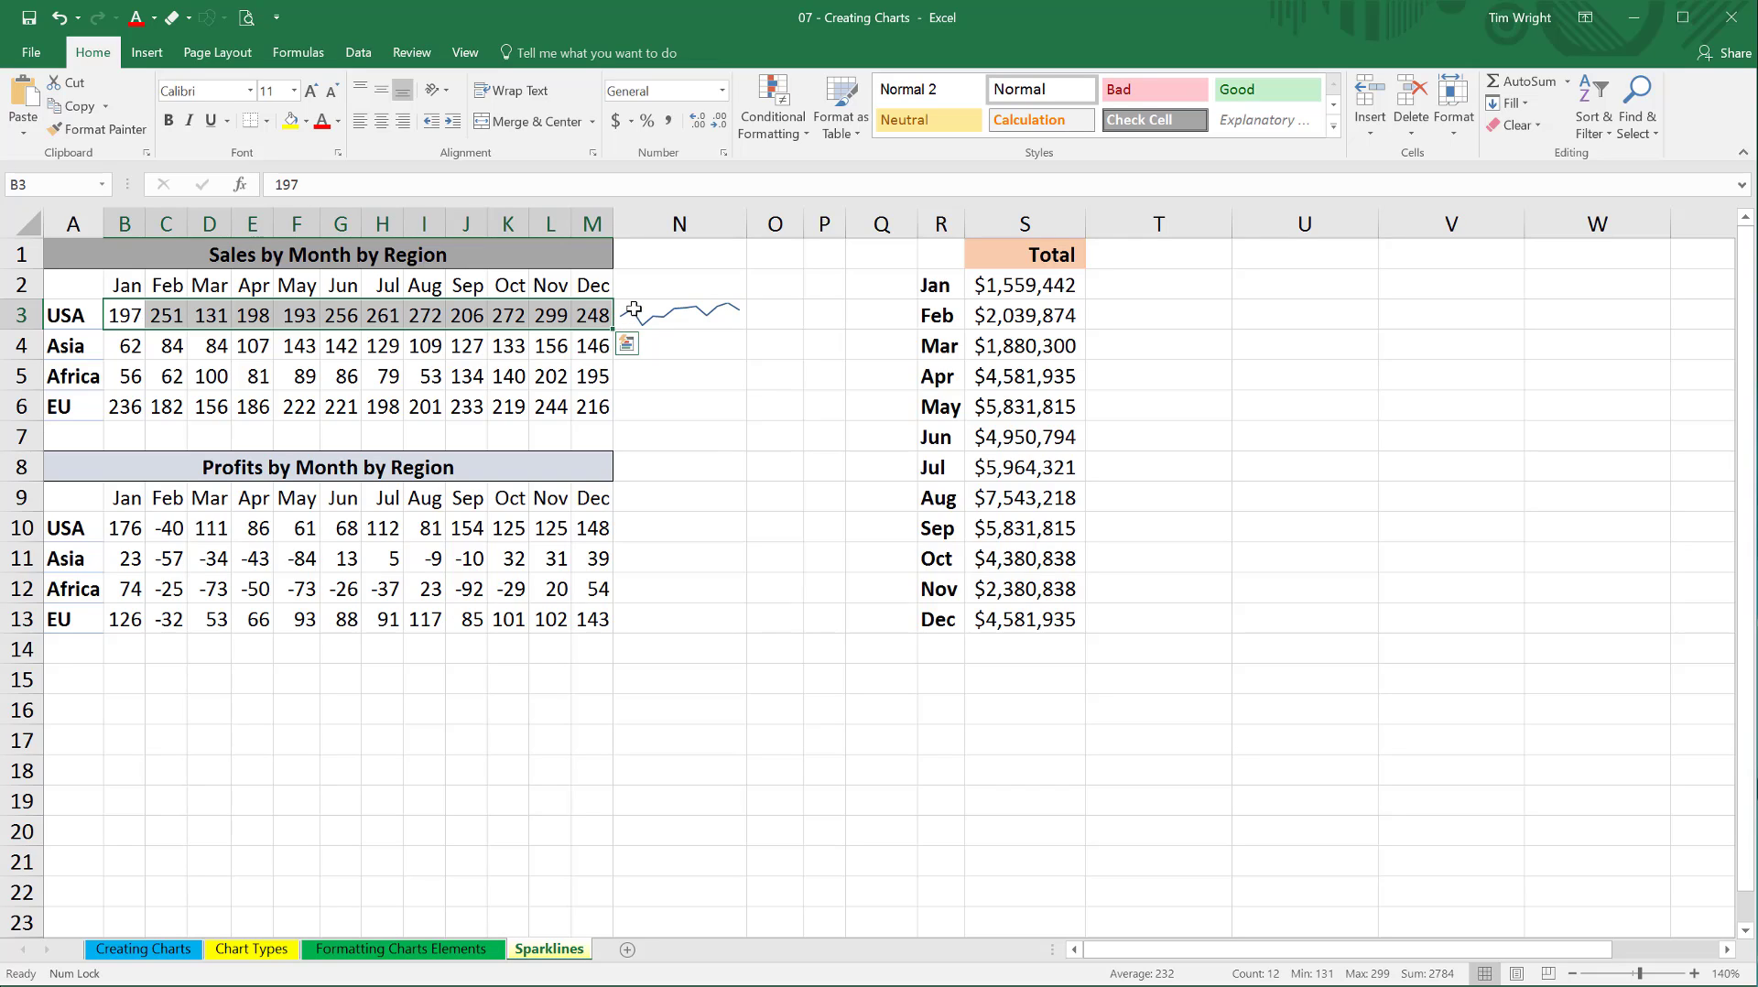
click(721, 320)
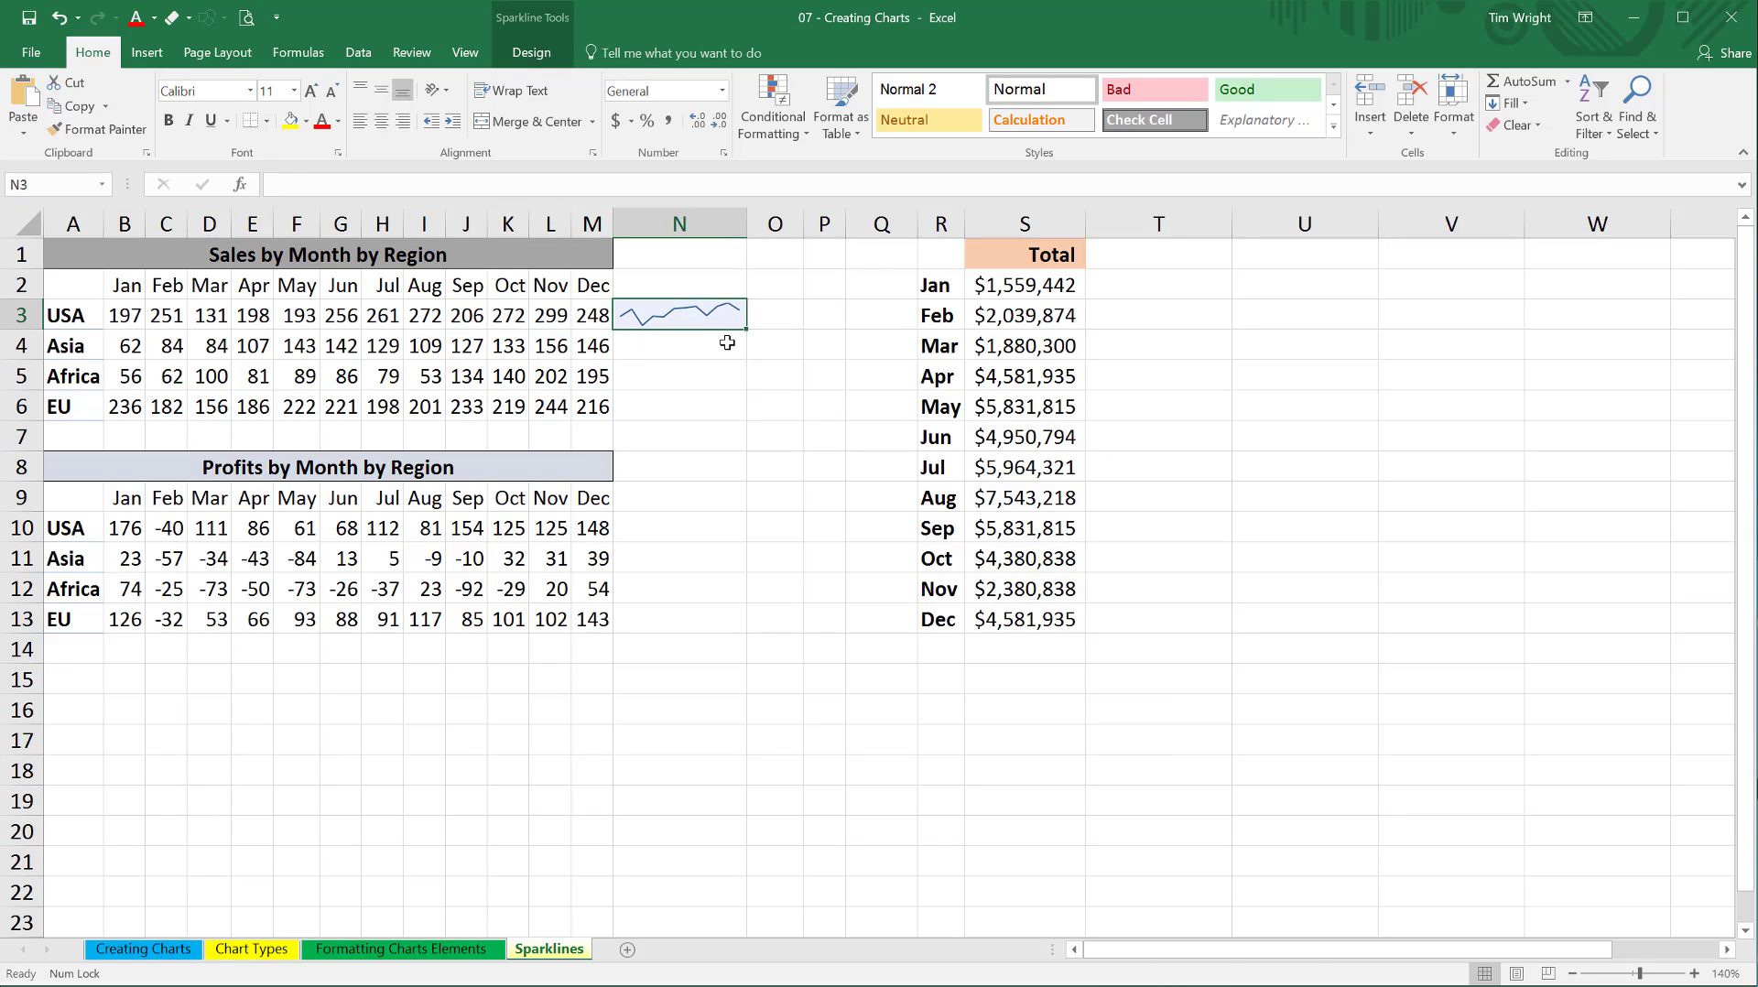
Fill the USA sales sparkline from N3 down through N6 for the other regions.
click(729, 341)
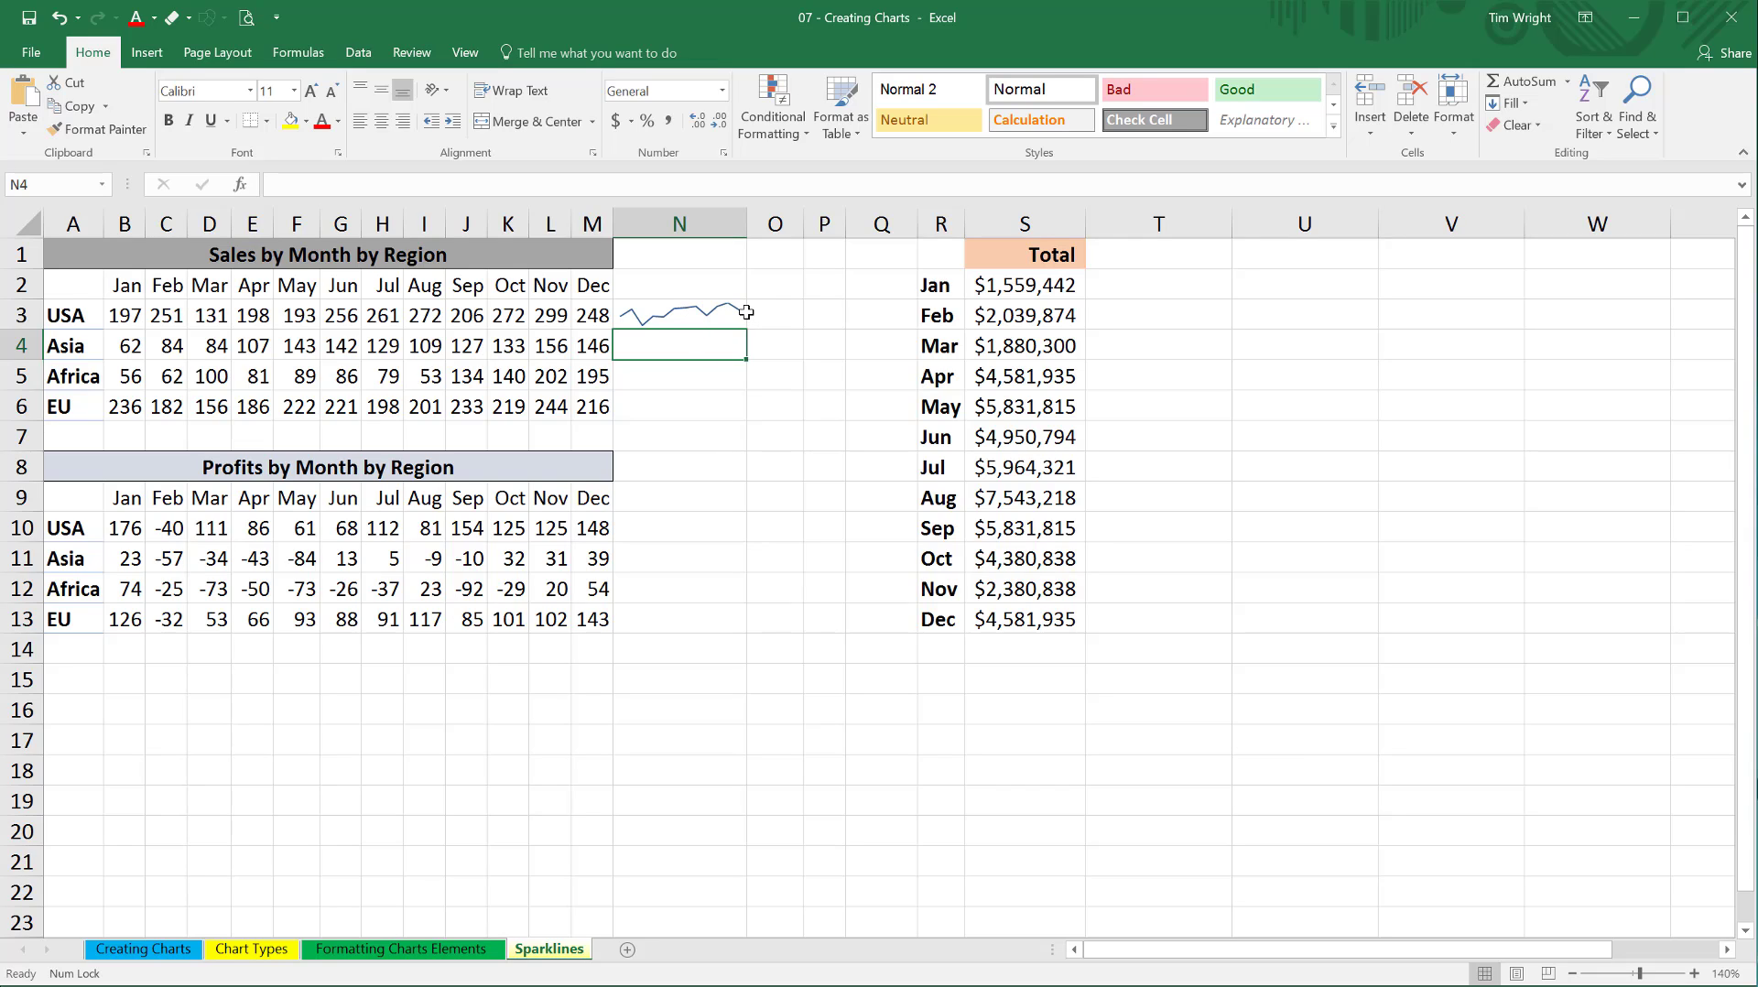
click(661, 314)
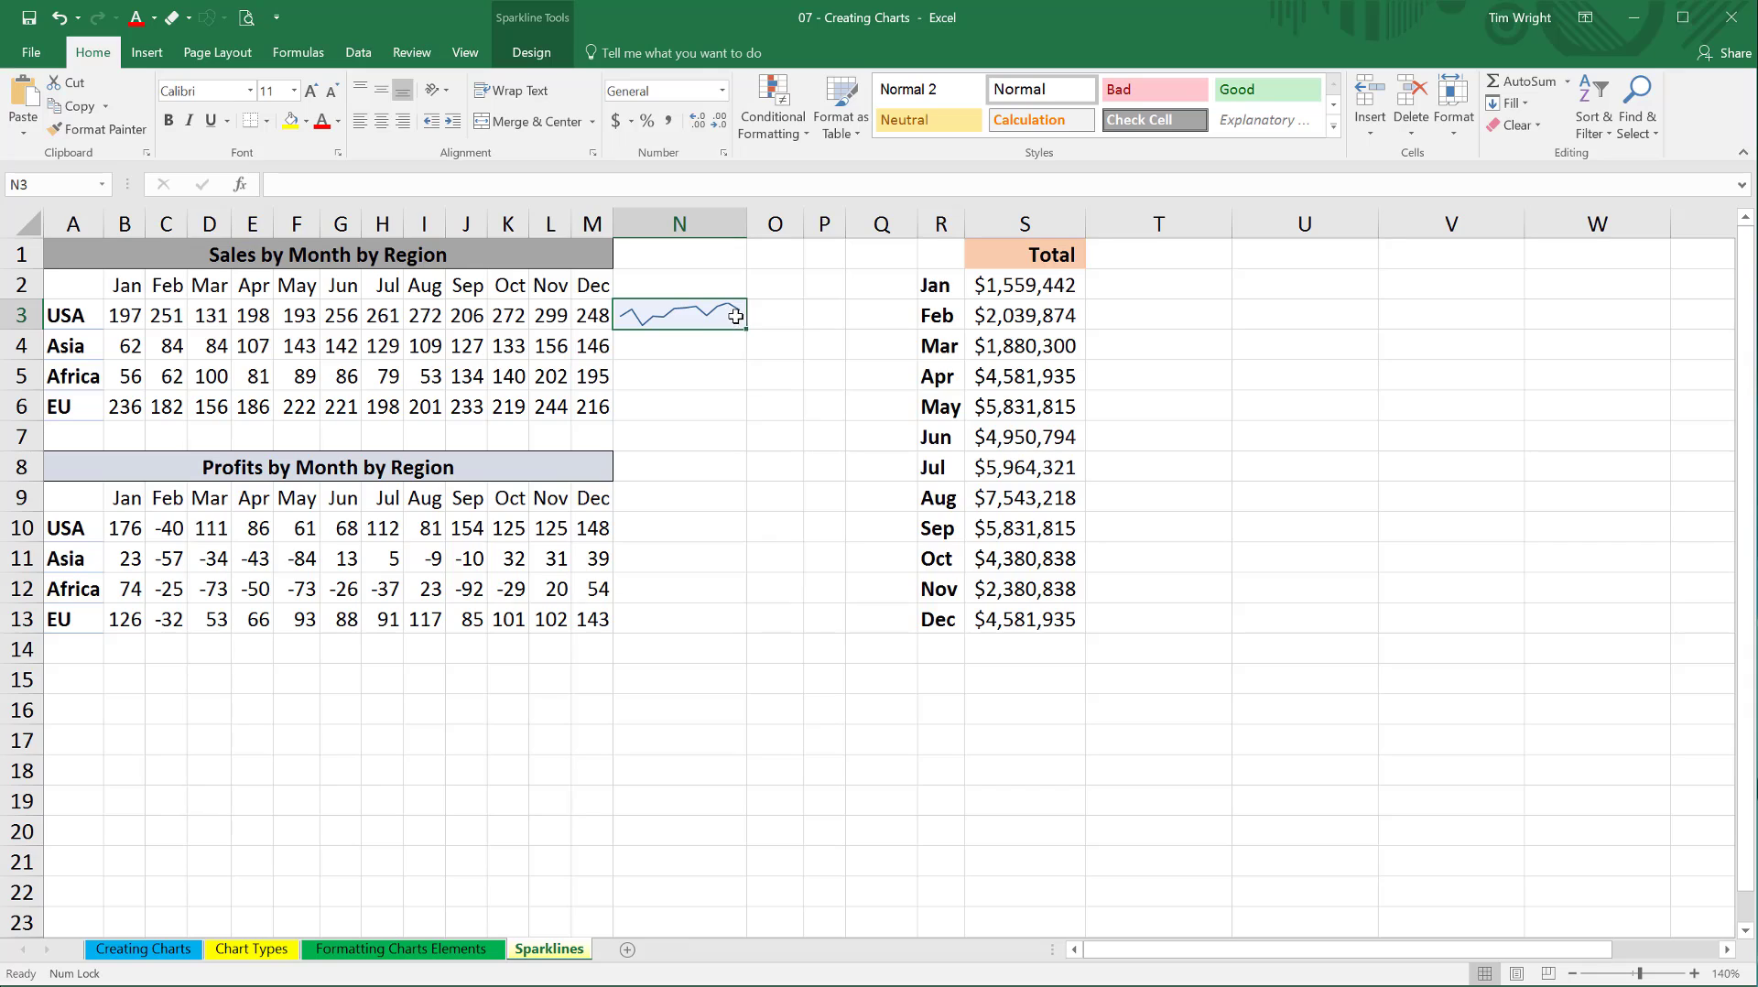
drag(745, 328, 745, 418)
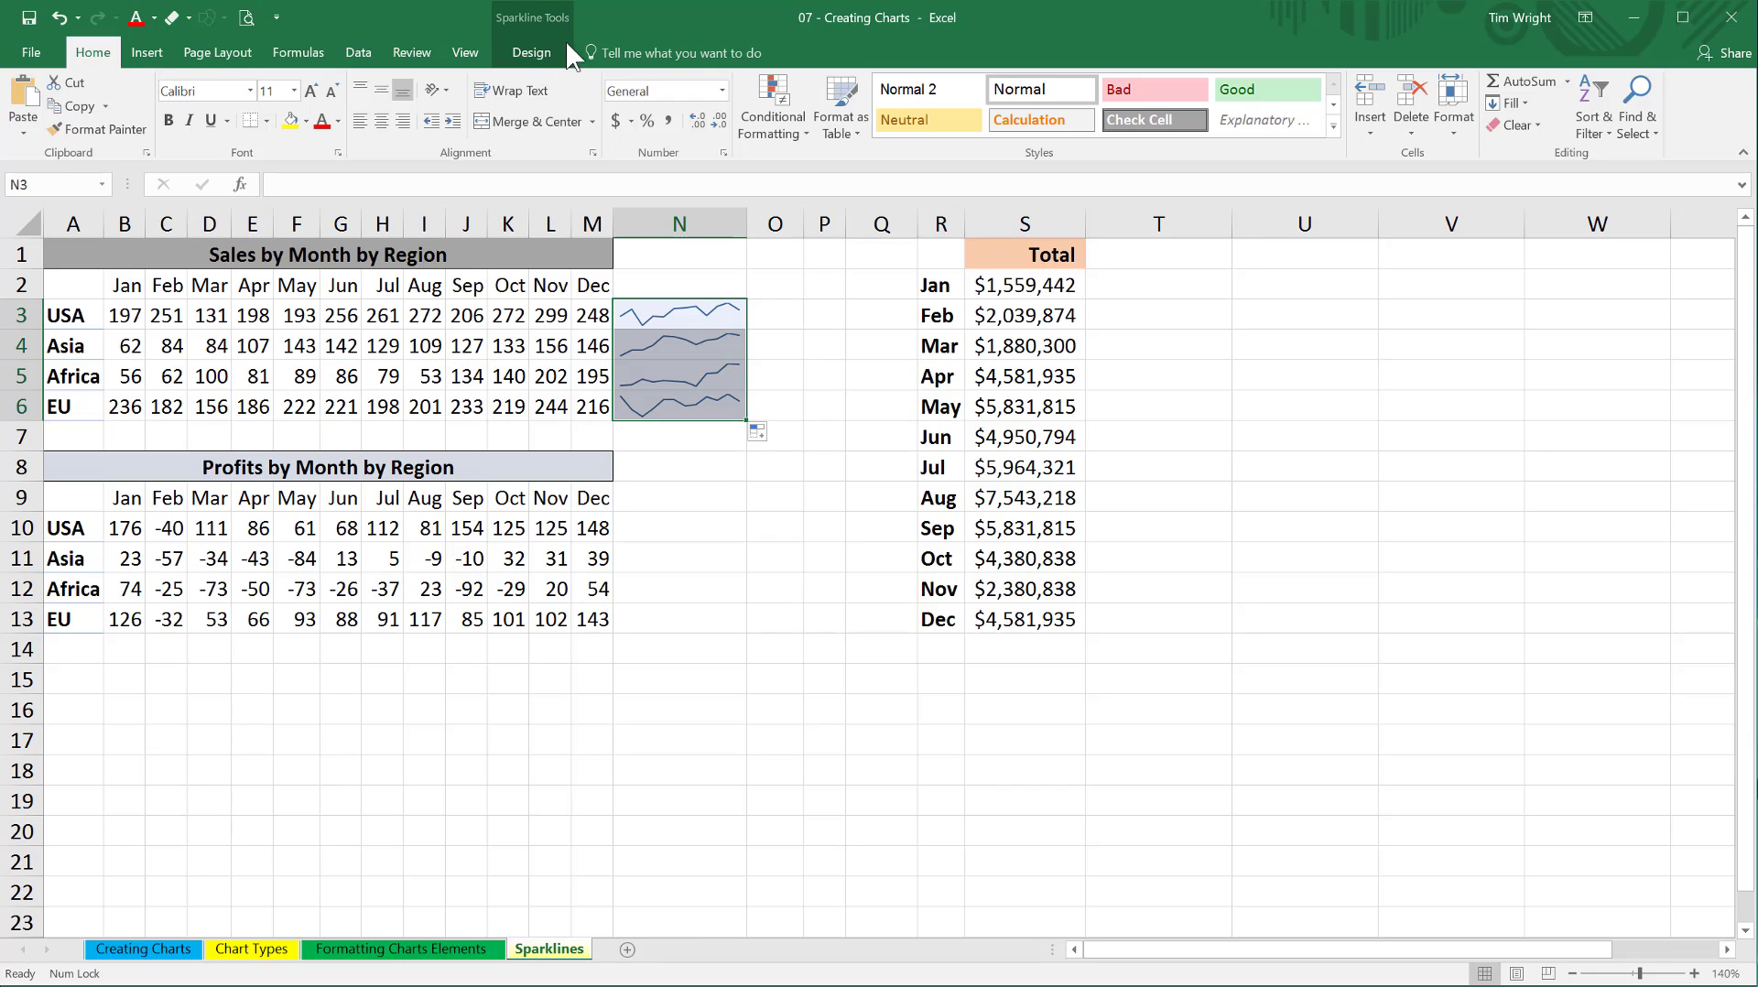
Clear the whole sparkline group from cells N3:N6.
click(531, 53)
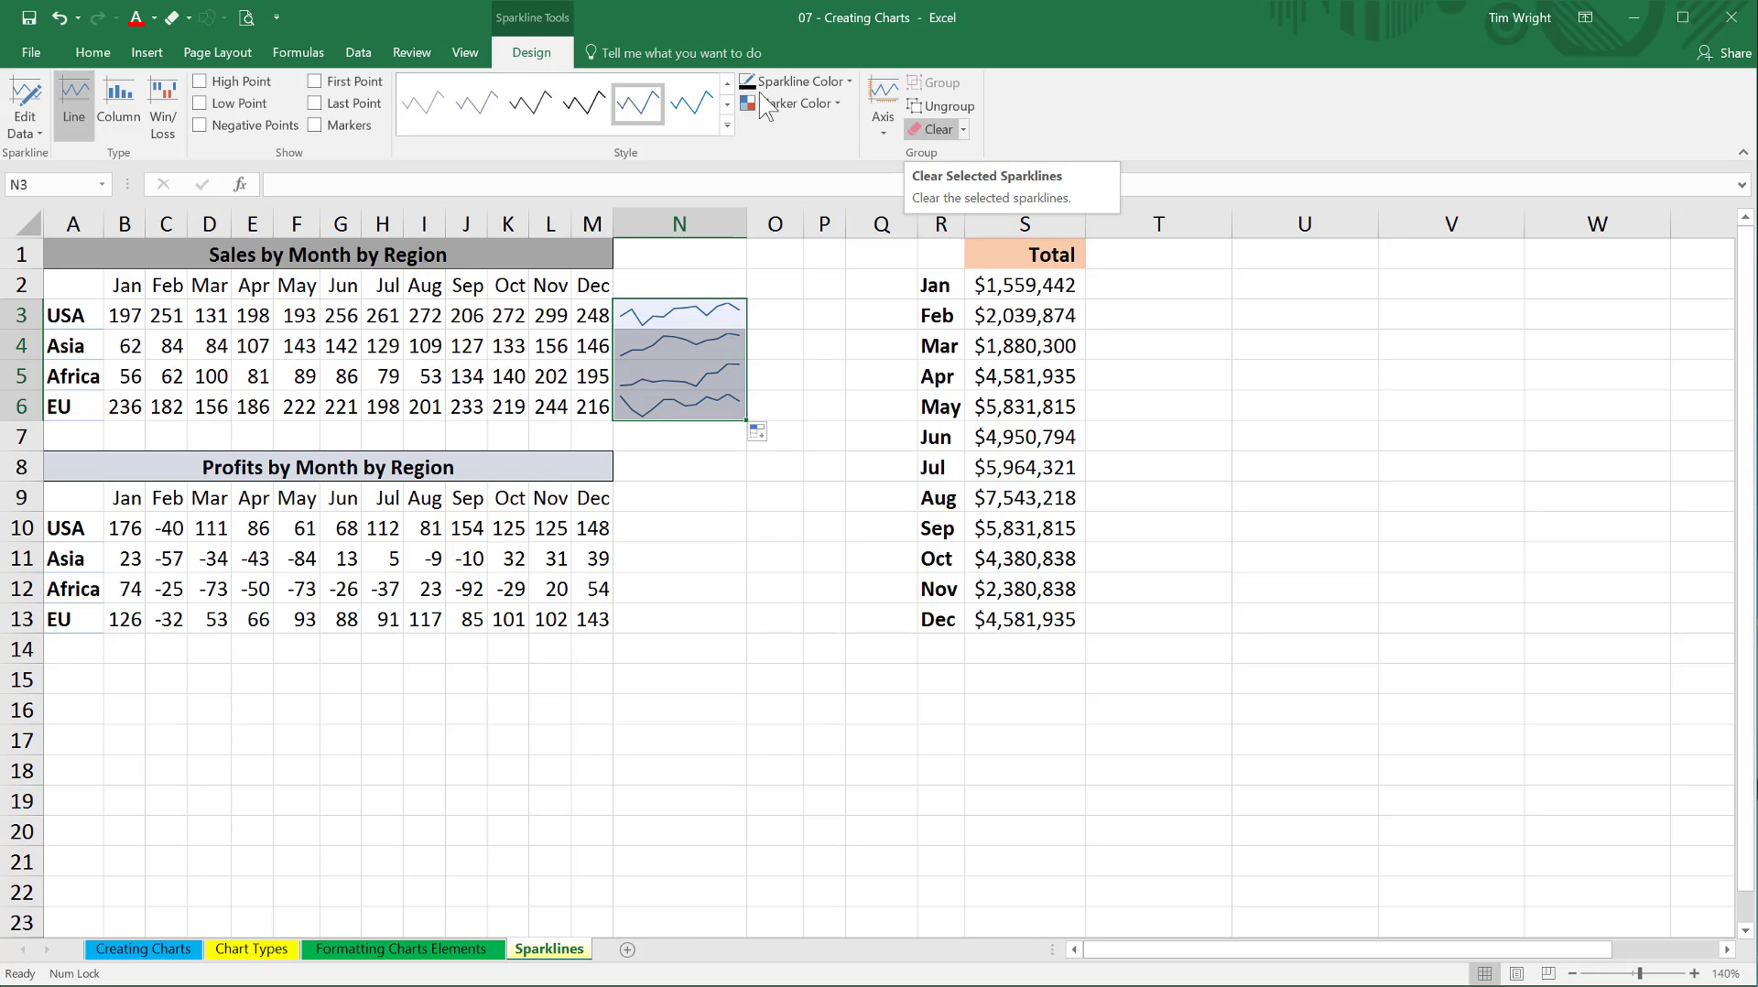
click(967, 131)
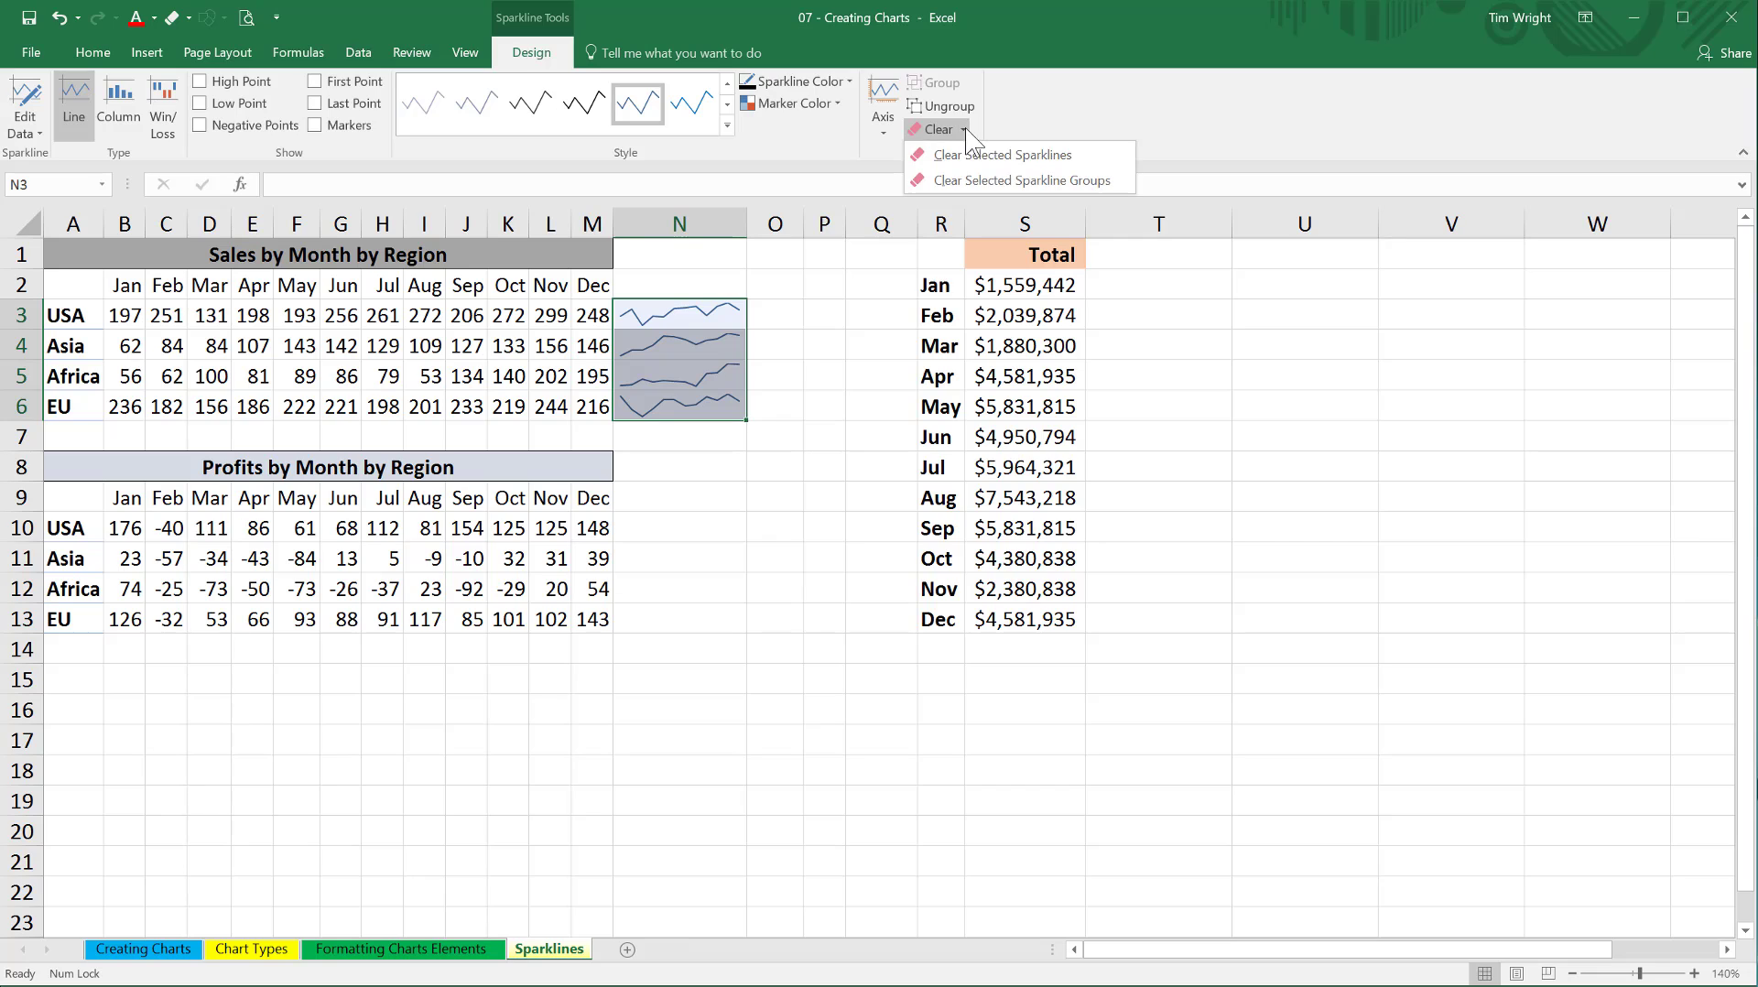
click(1053, 179)
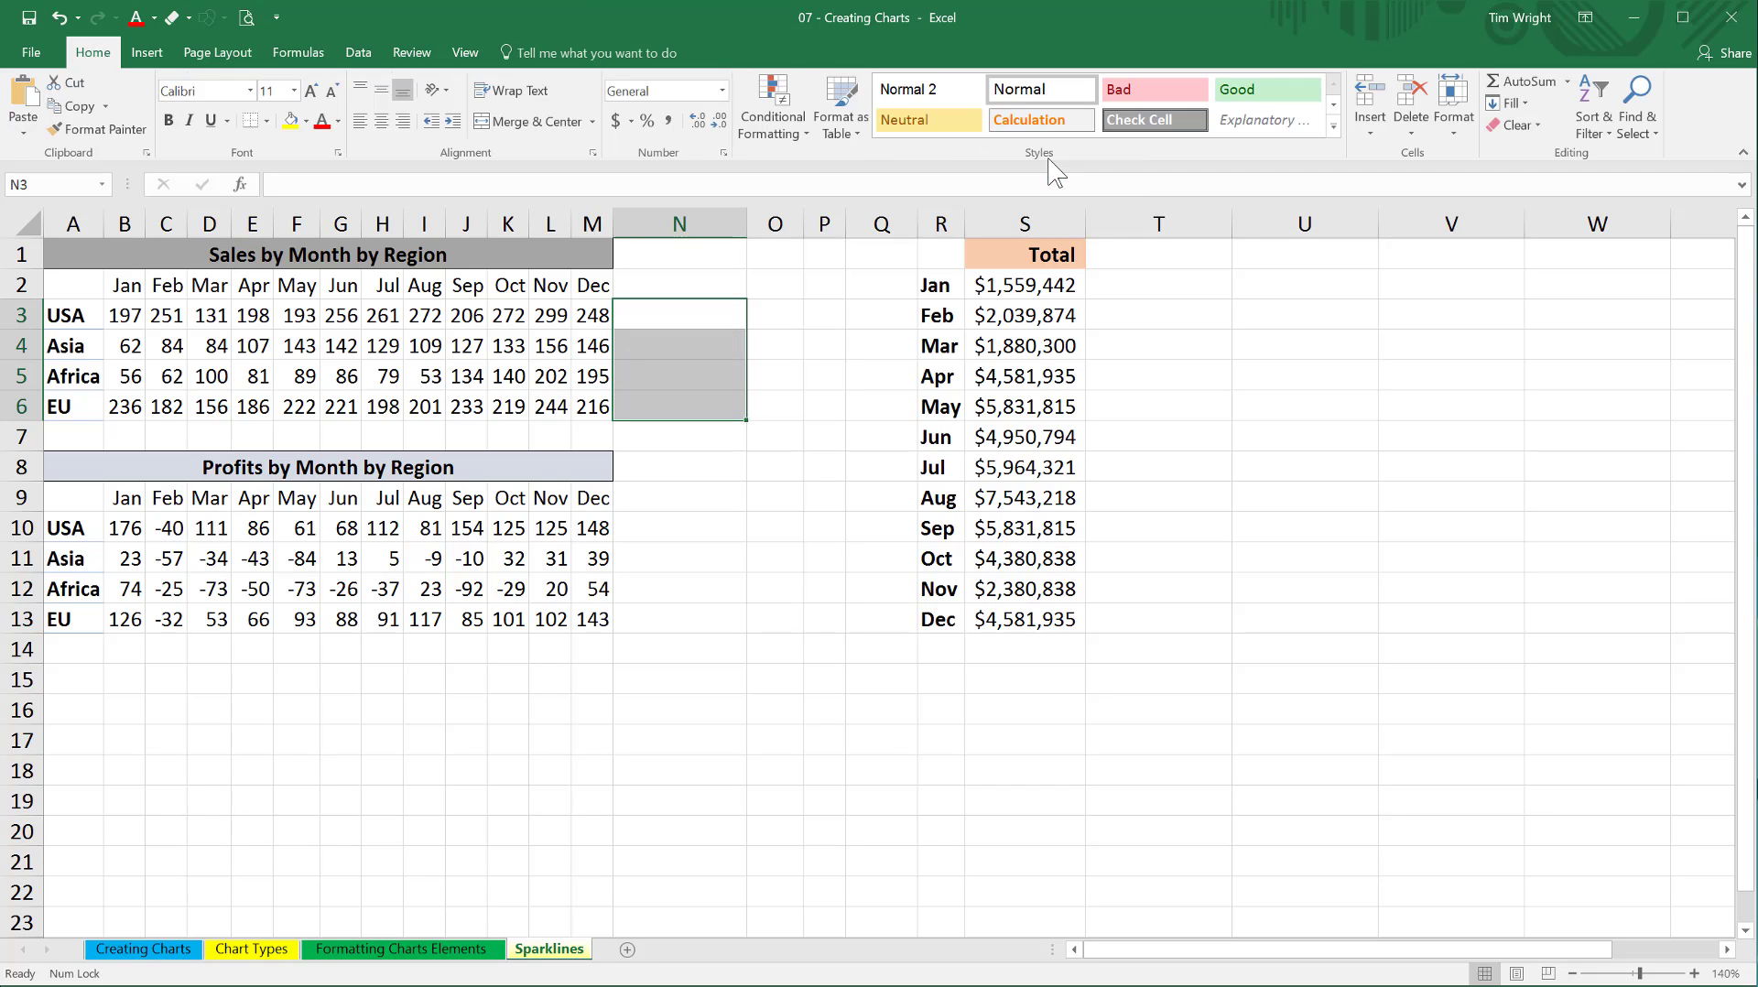
click(687, 396)
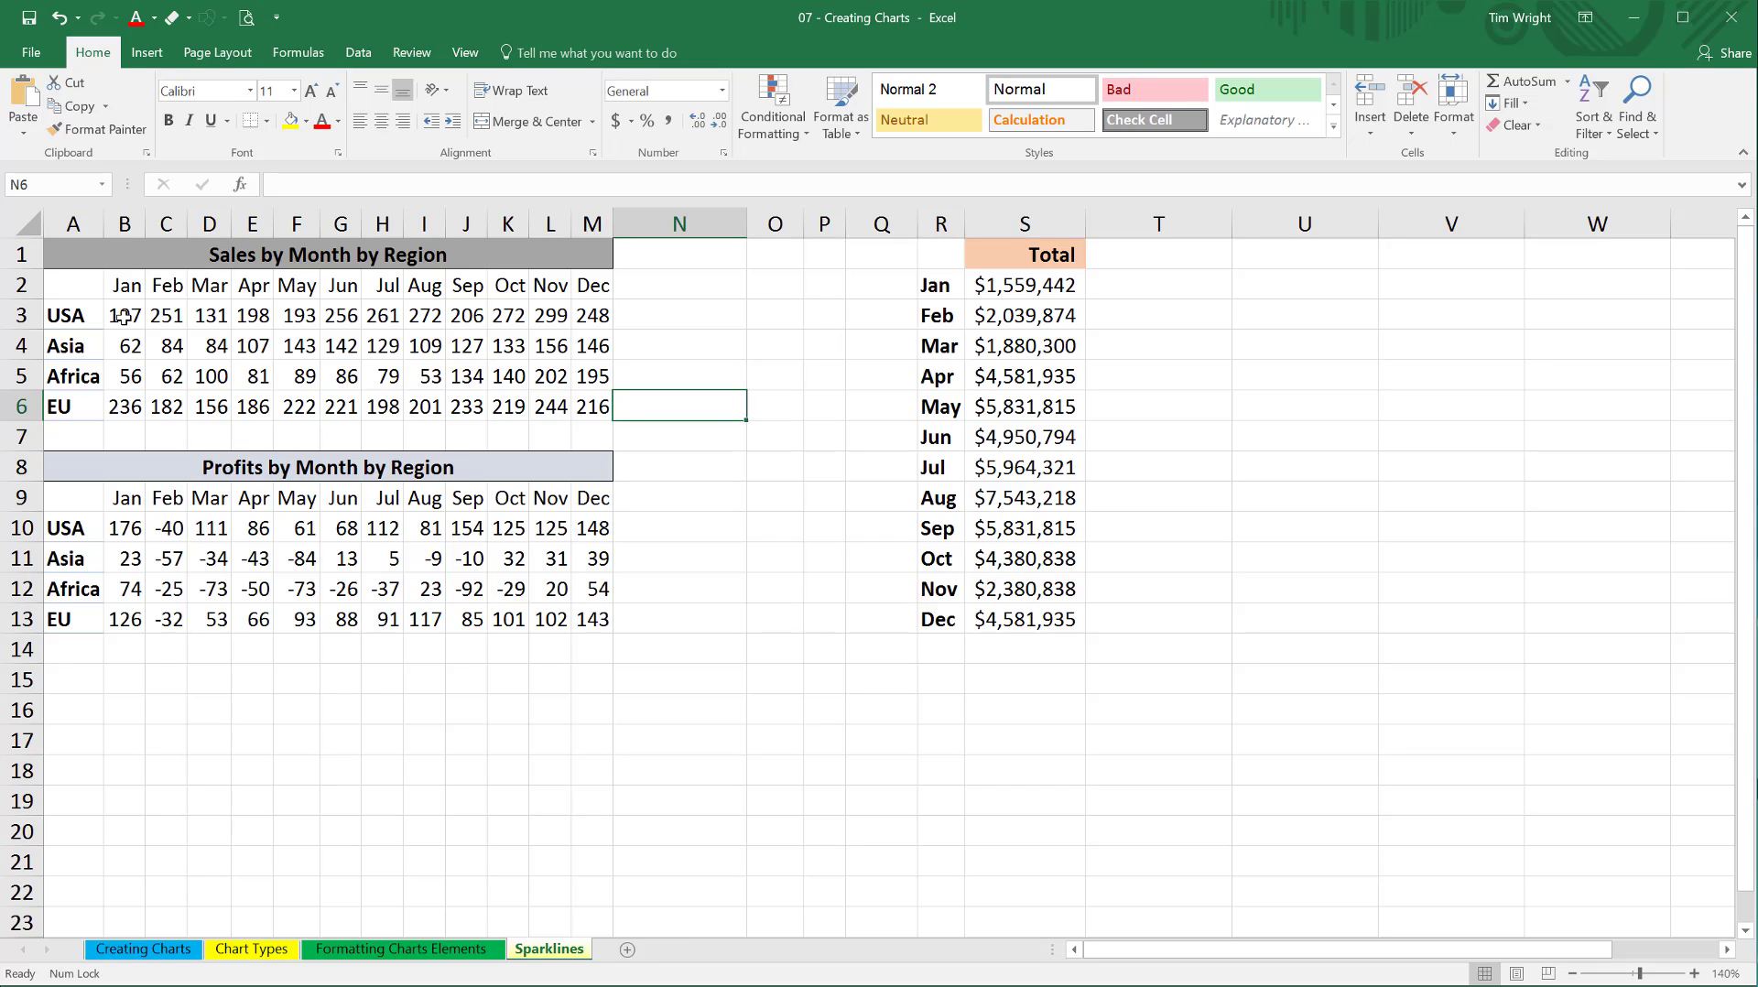
Try to insert line sparklines for the sales data B3:M6 with N2:N6 as the location range.
drag(123, 316, 583, 404)
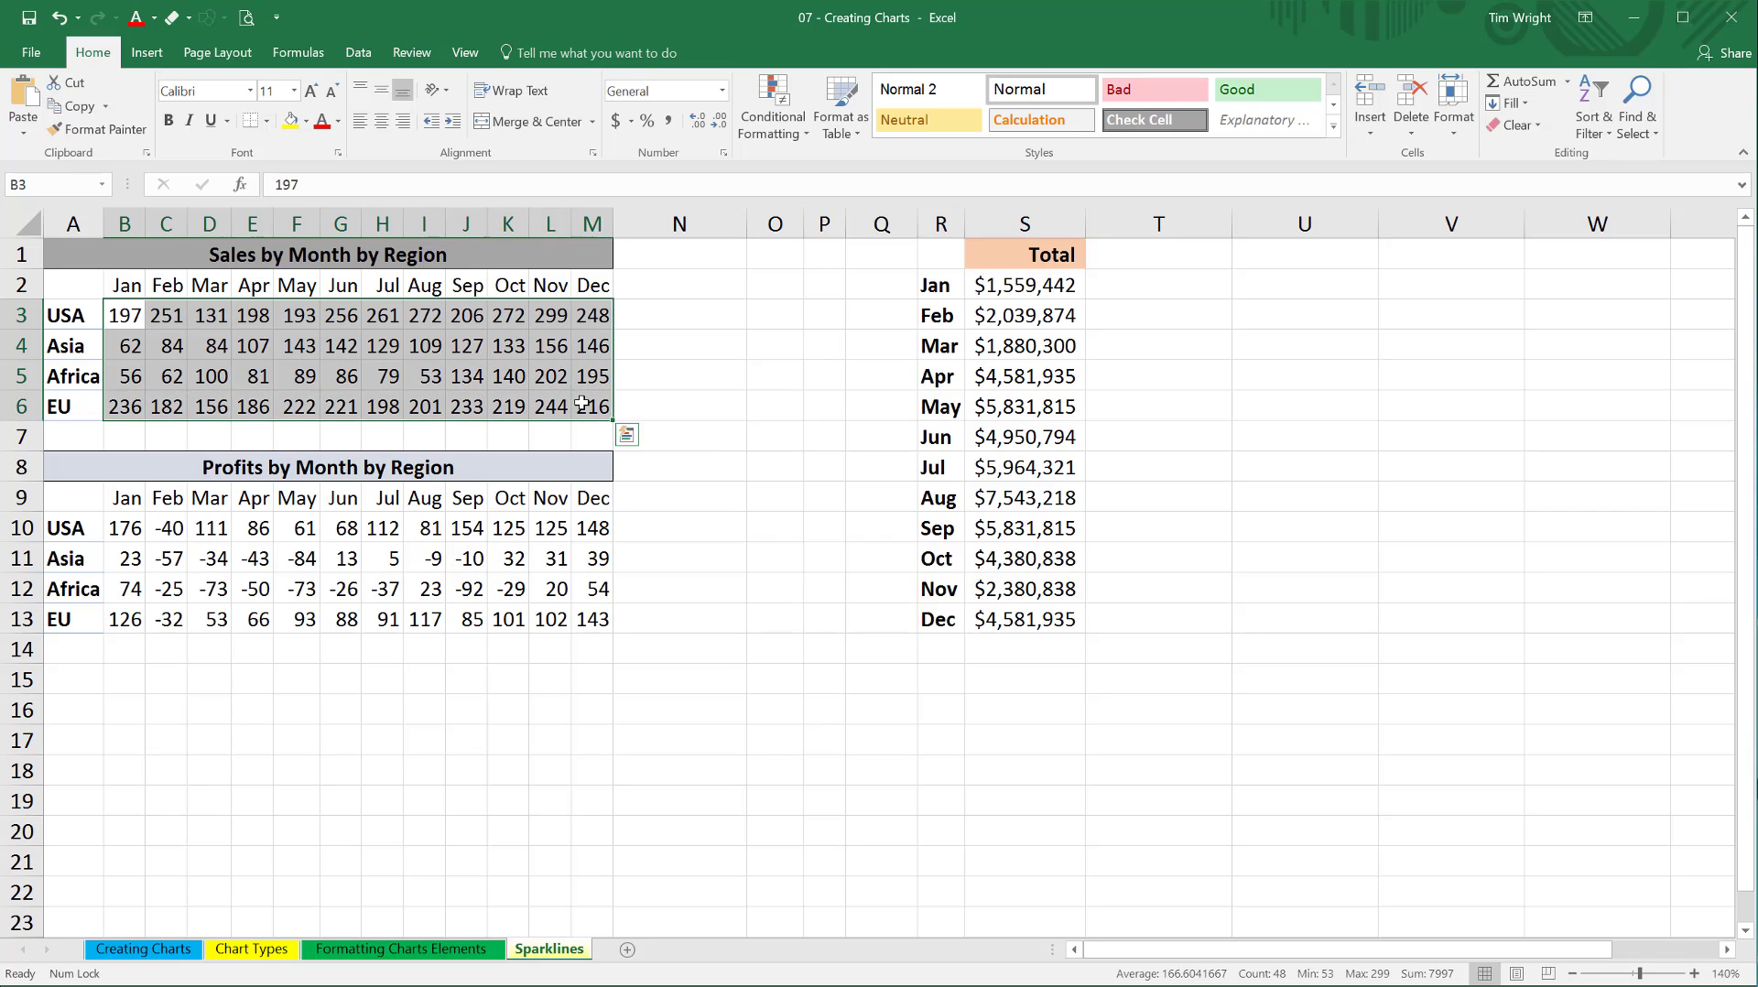
click(147, 52)
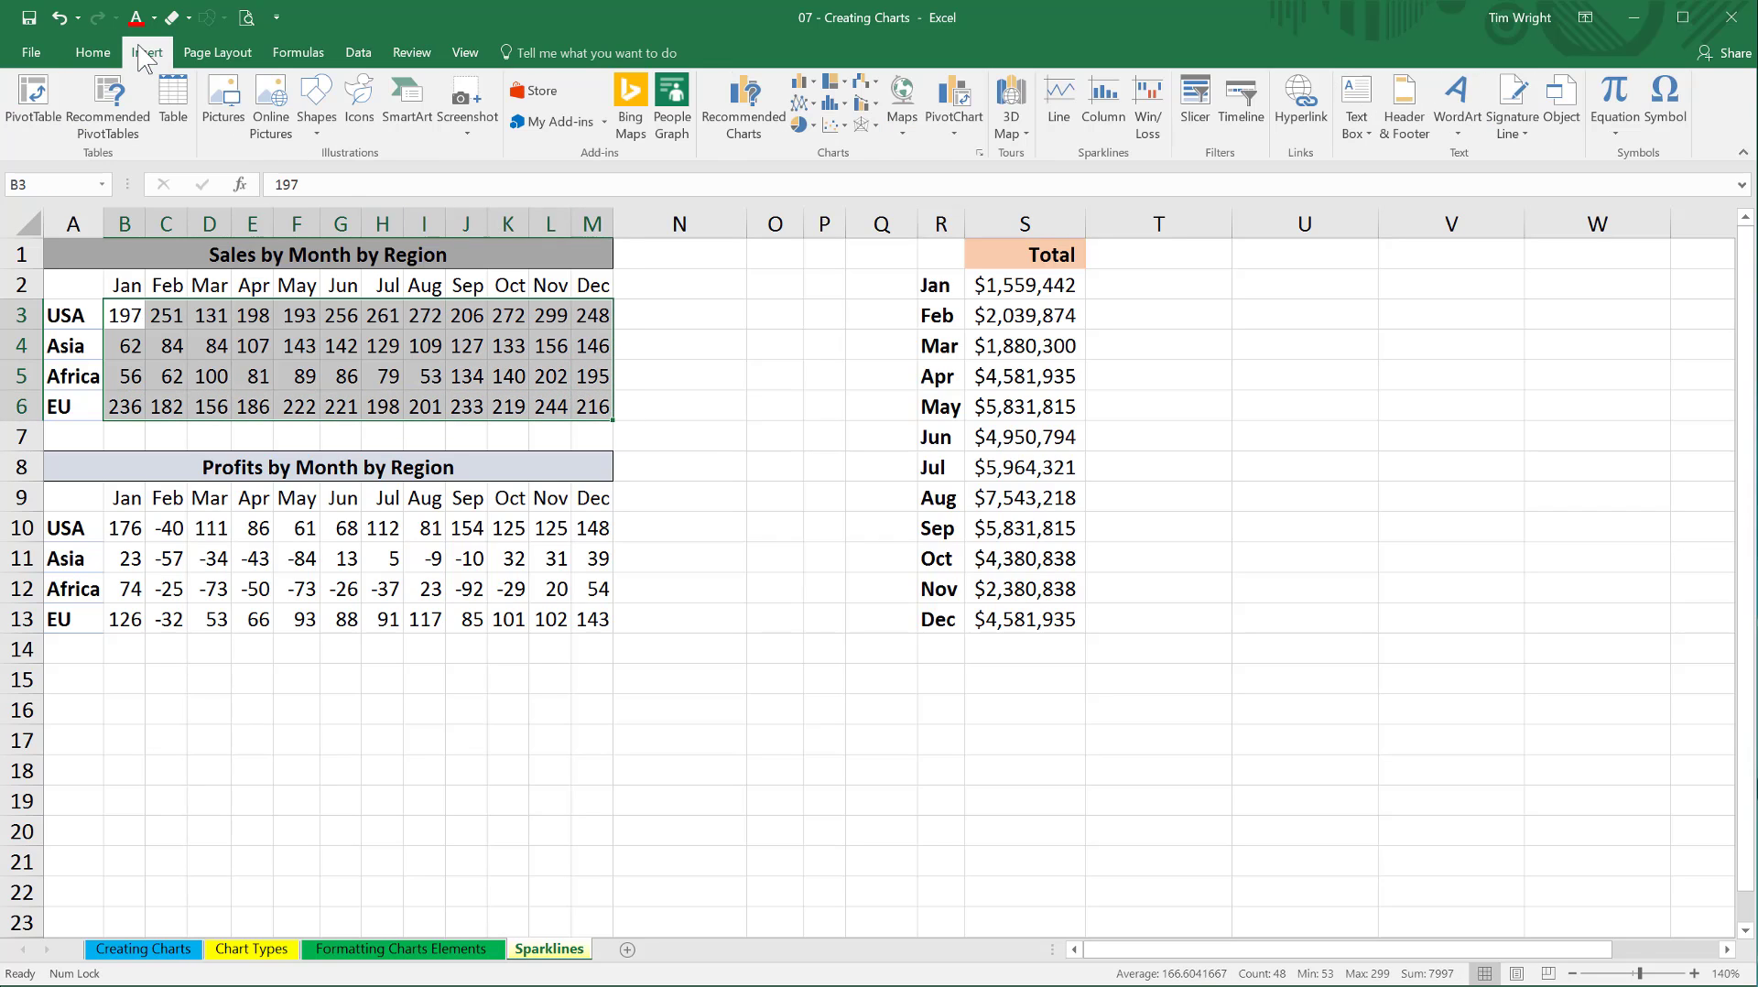
click(1065, 92)
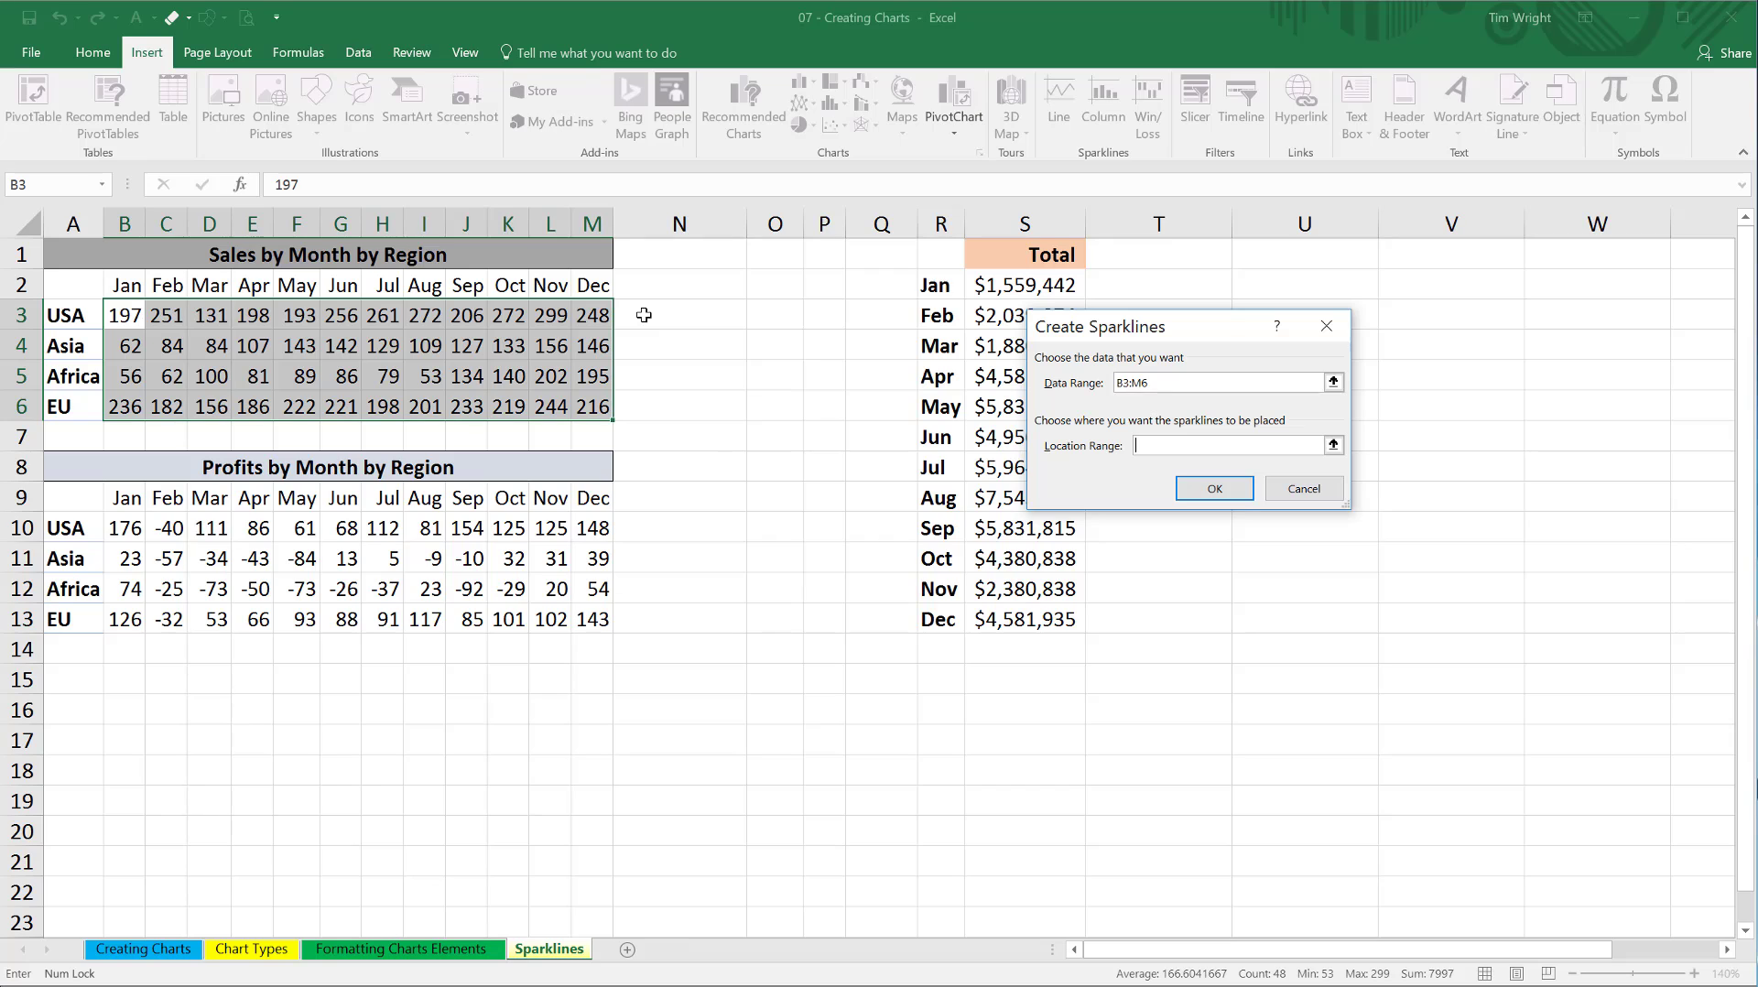
drag(644, 285, 661, 406)
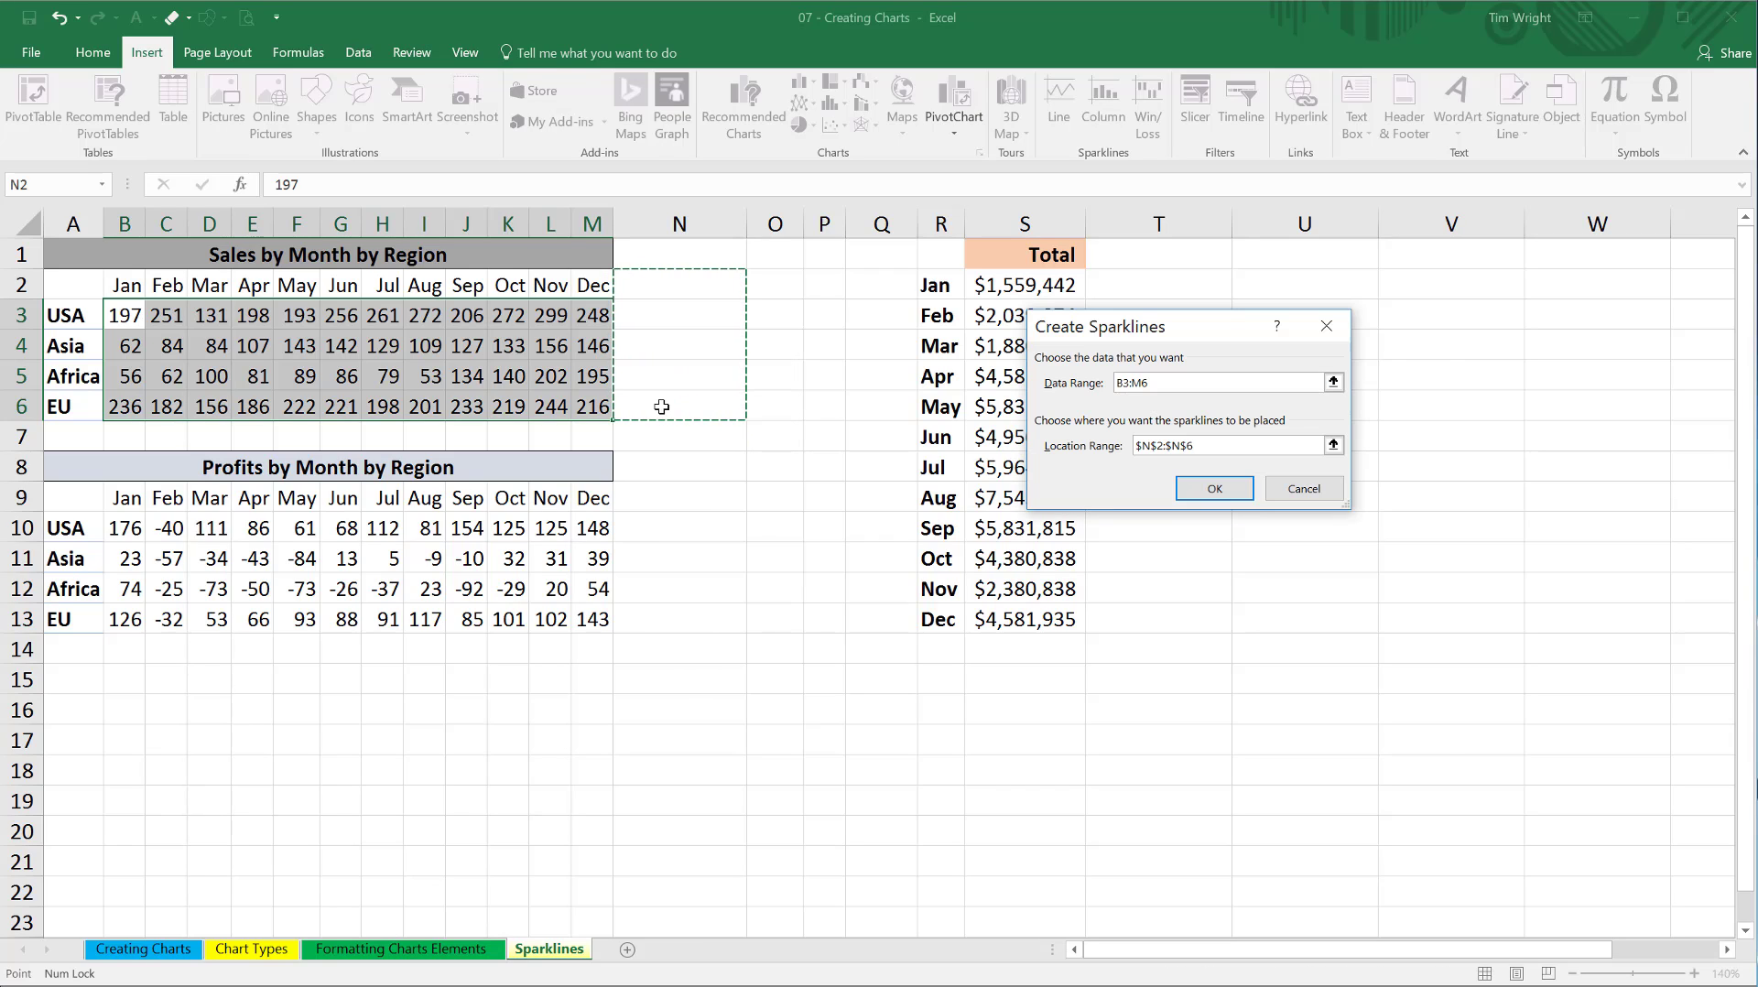
click(1214, 489)
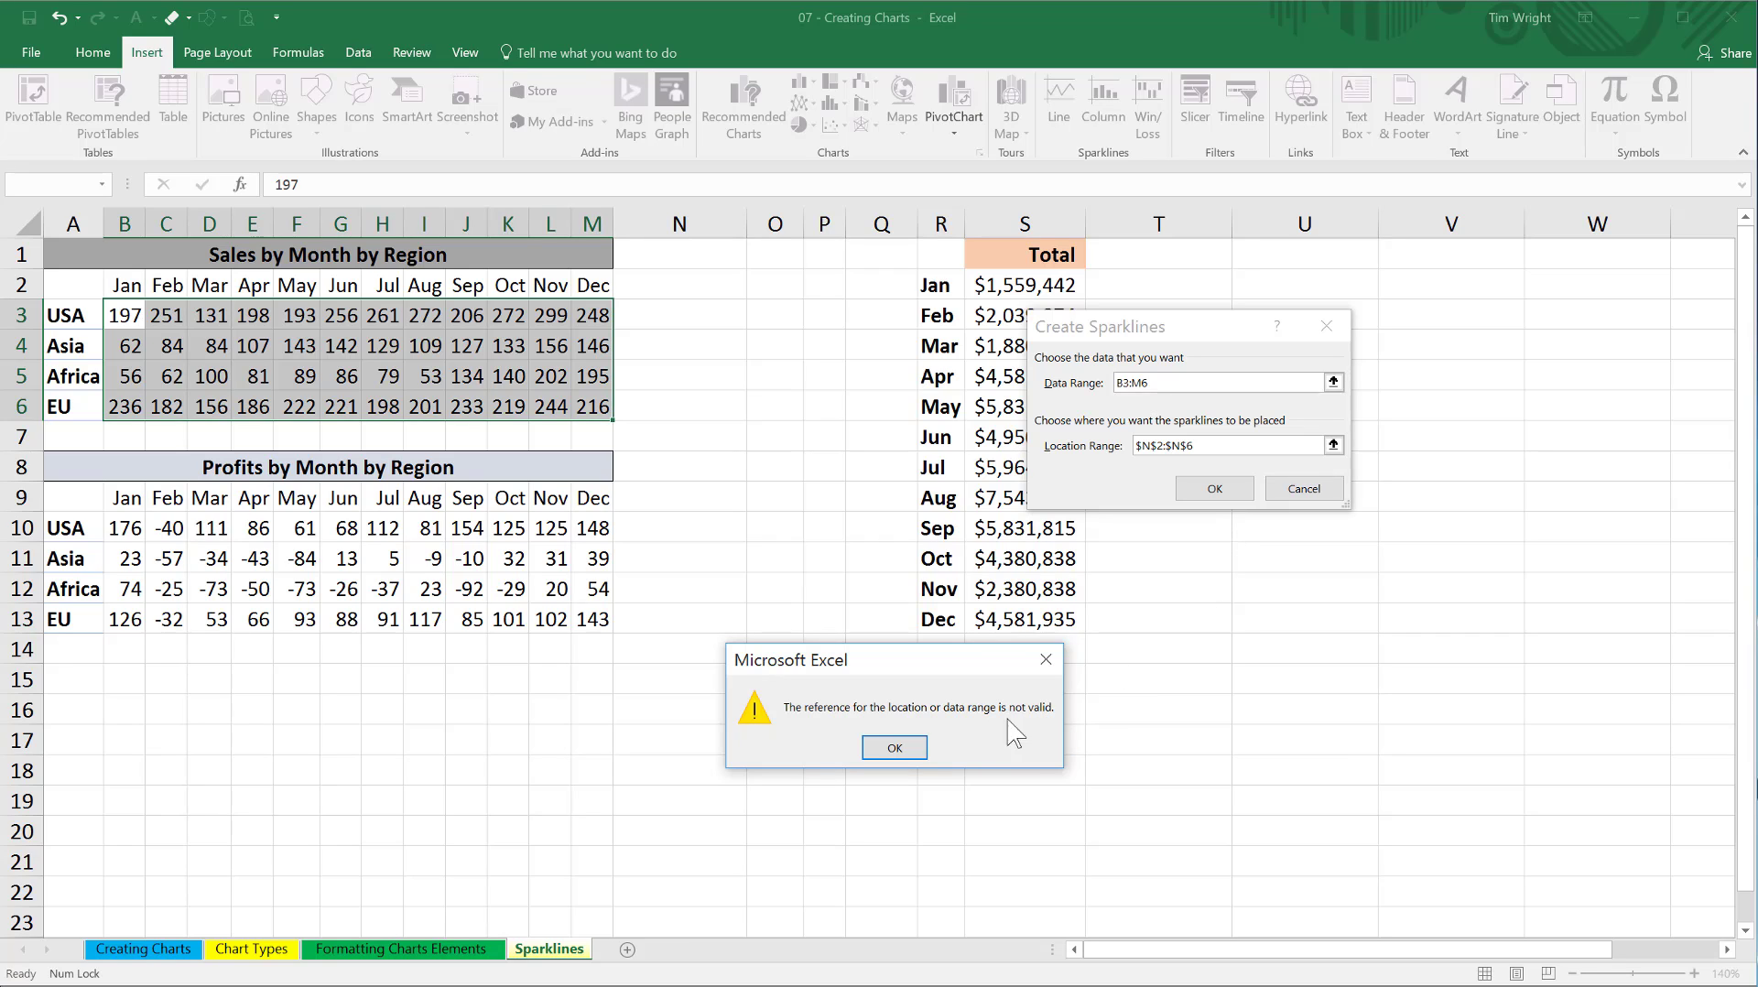
click(886, 752)
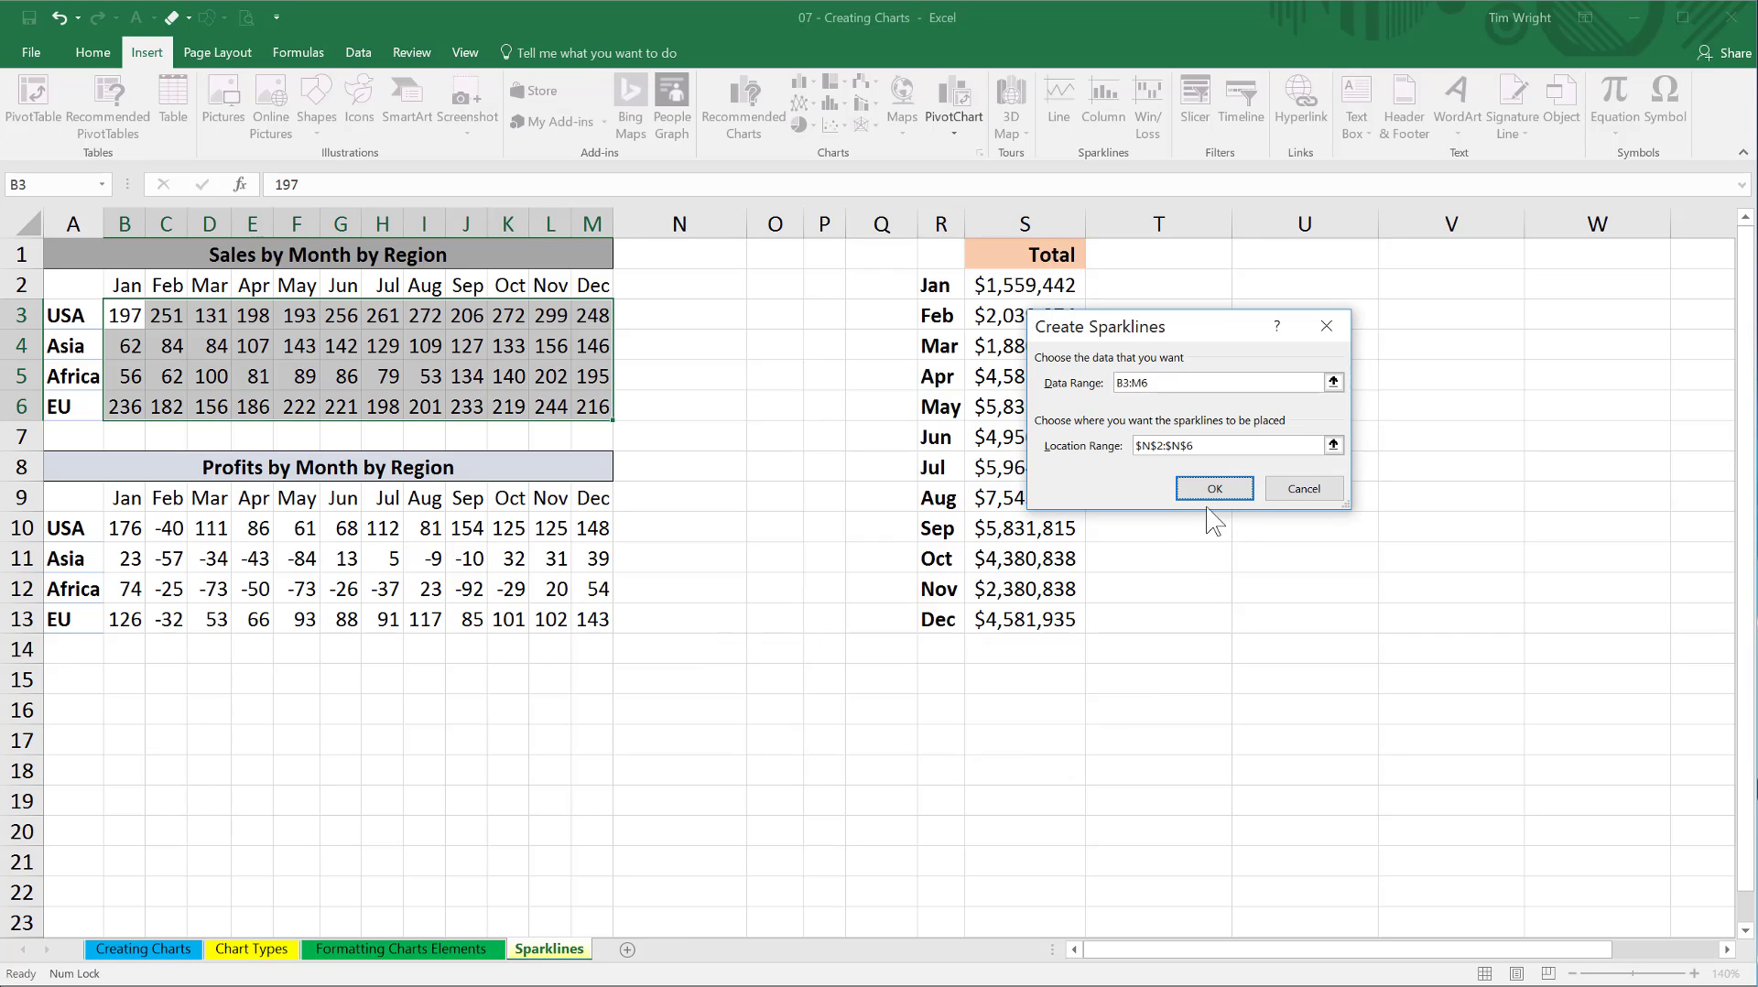
Set the location range to N3:N6 and create the sales line sparklines.
click(1211, 447)
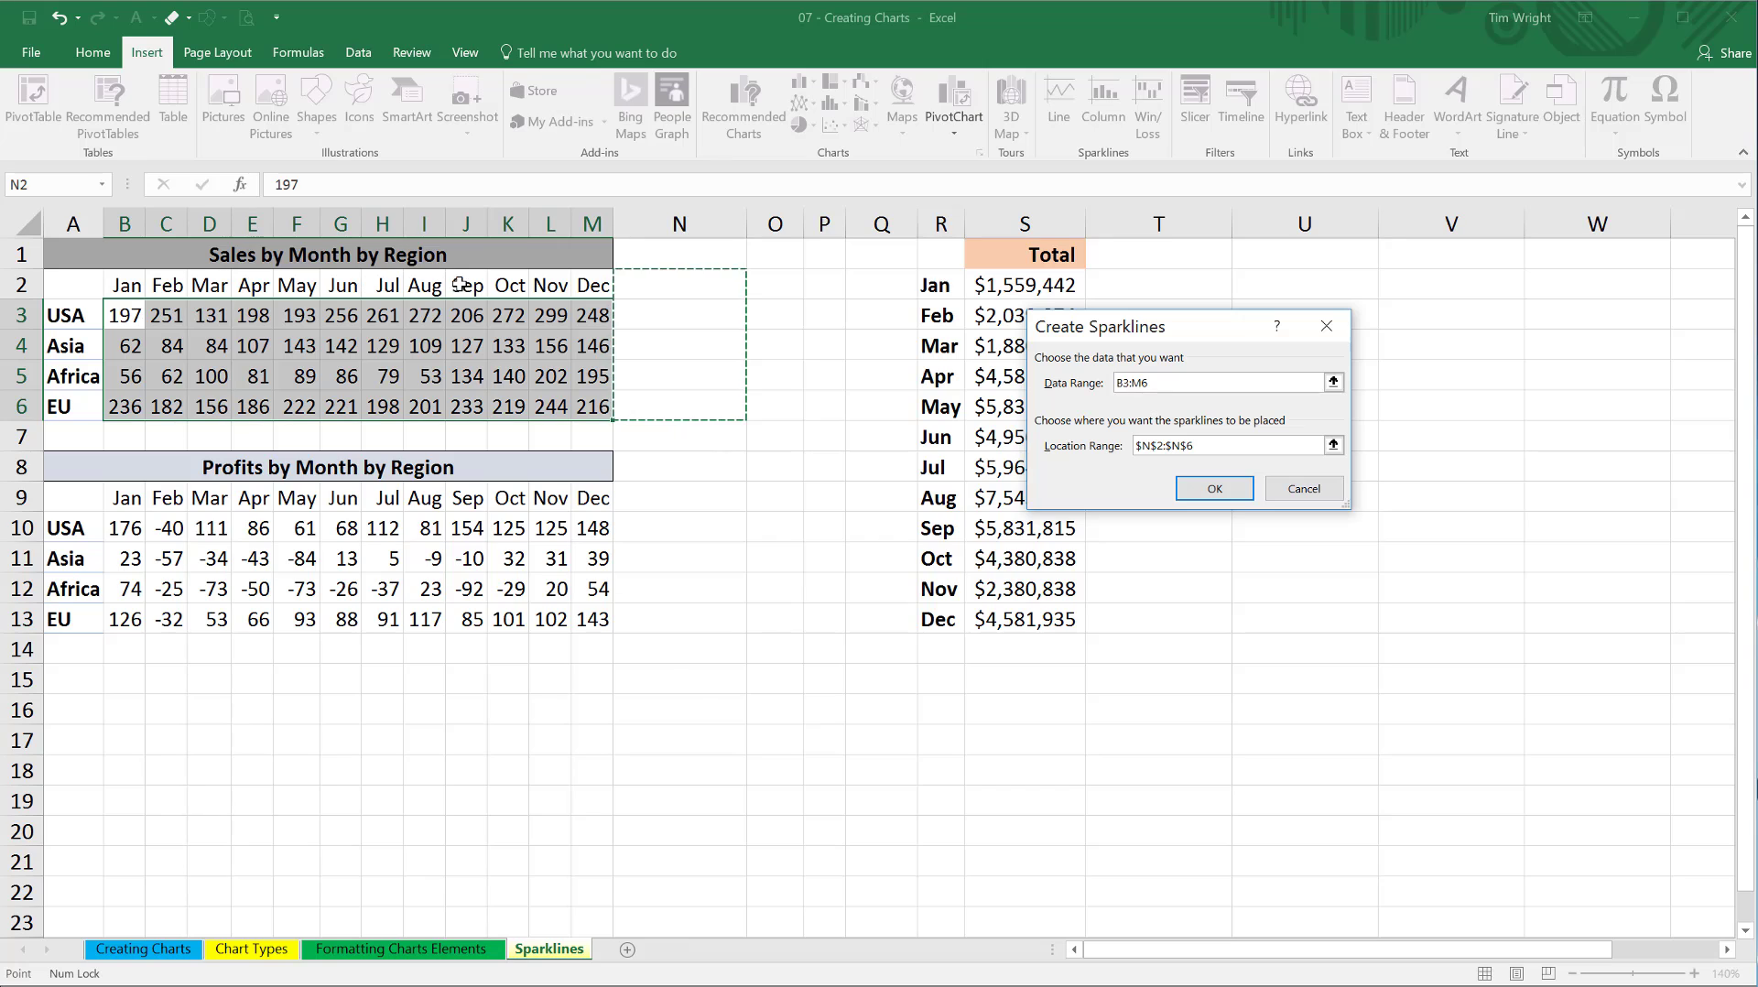
click(646, 315)
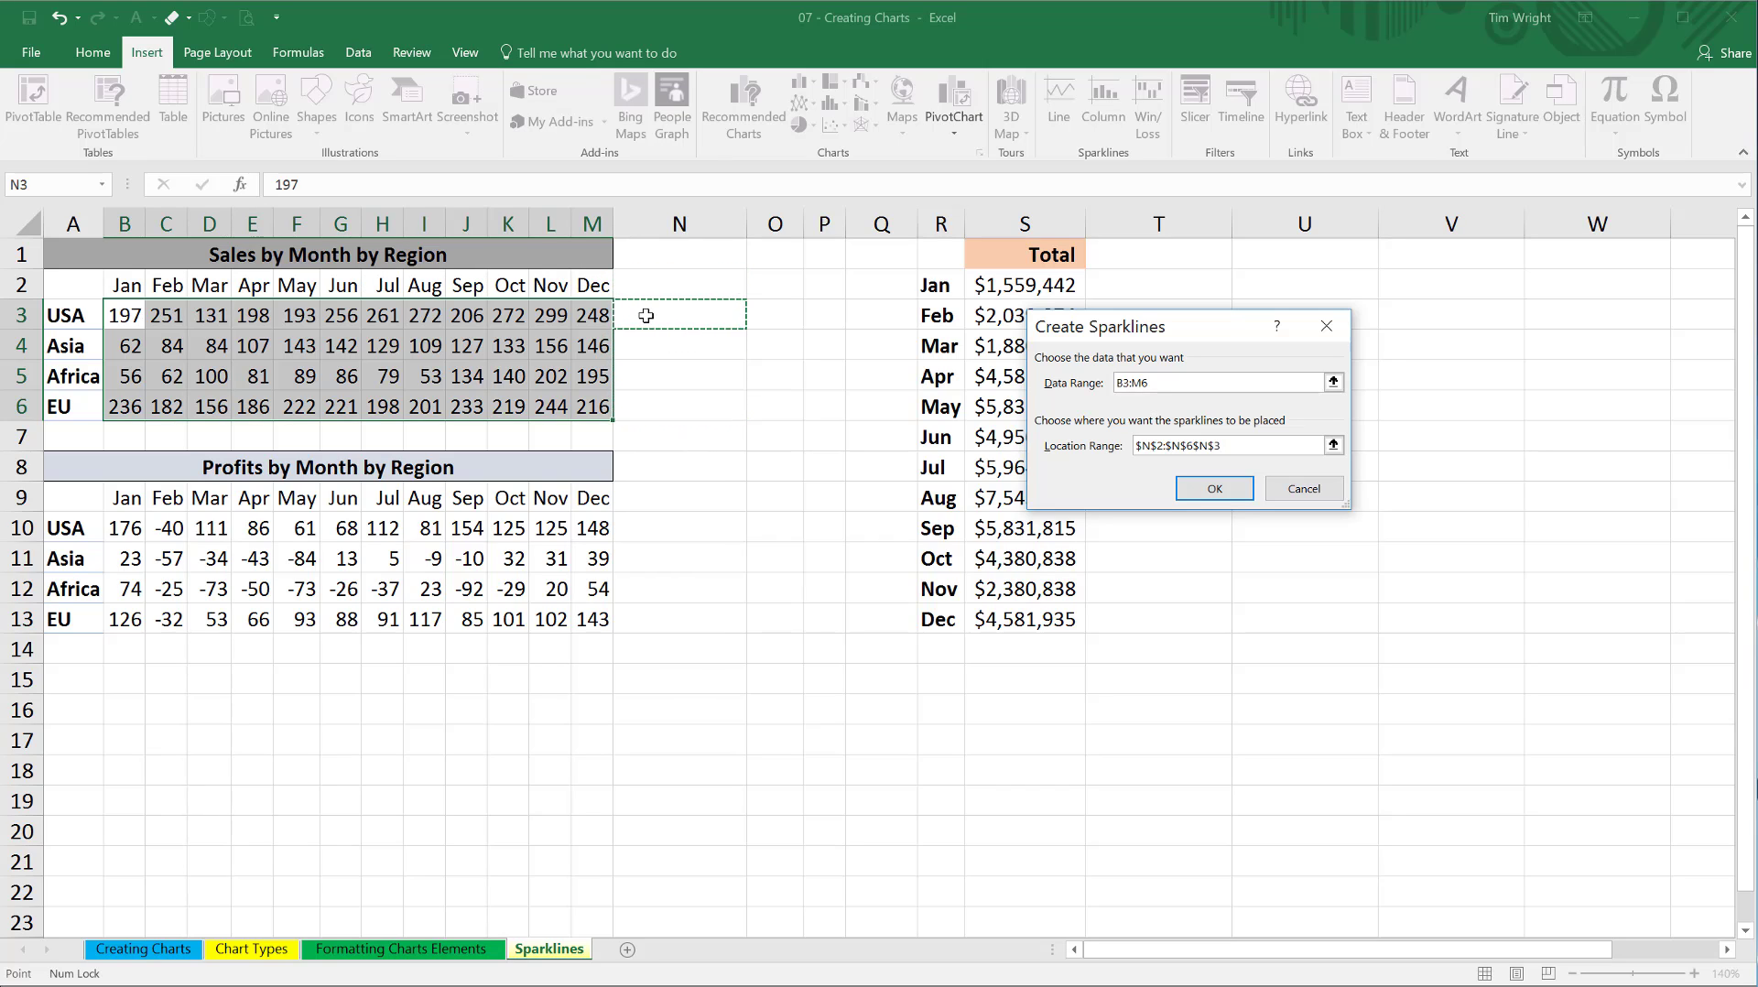
drag(647, 315, 649, 414)
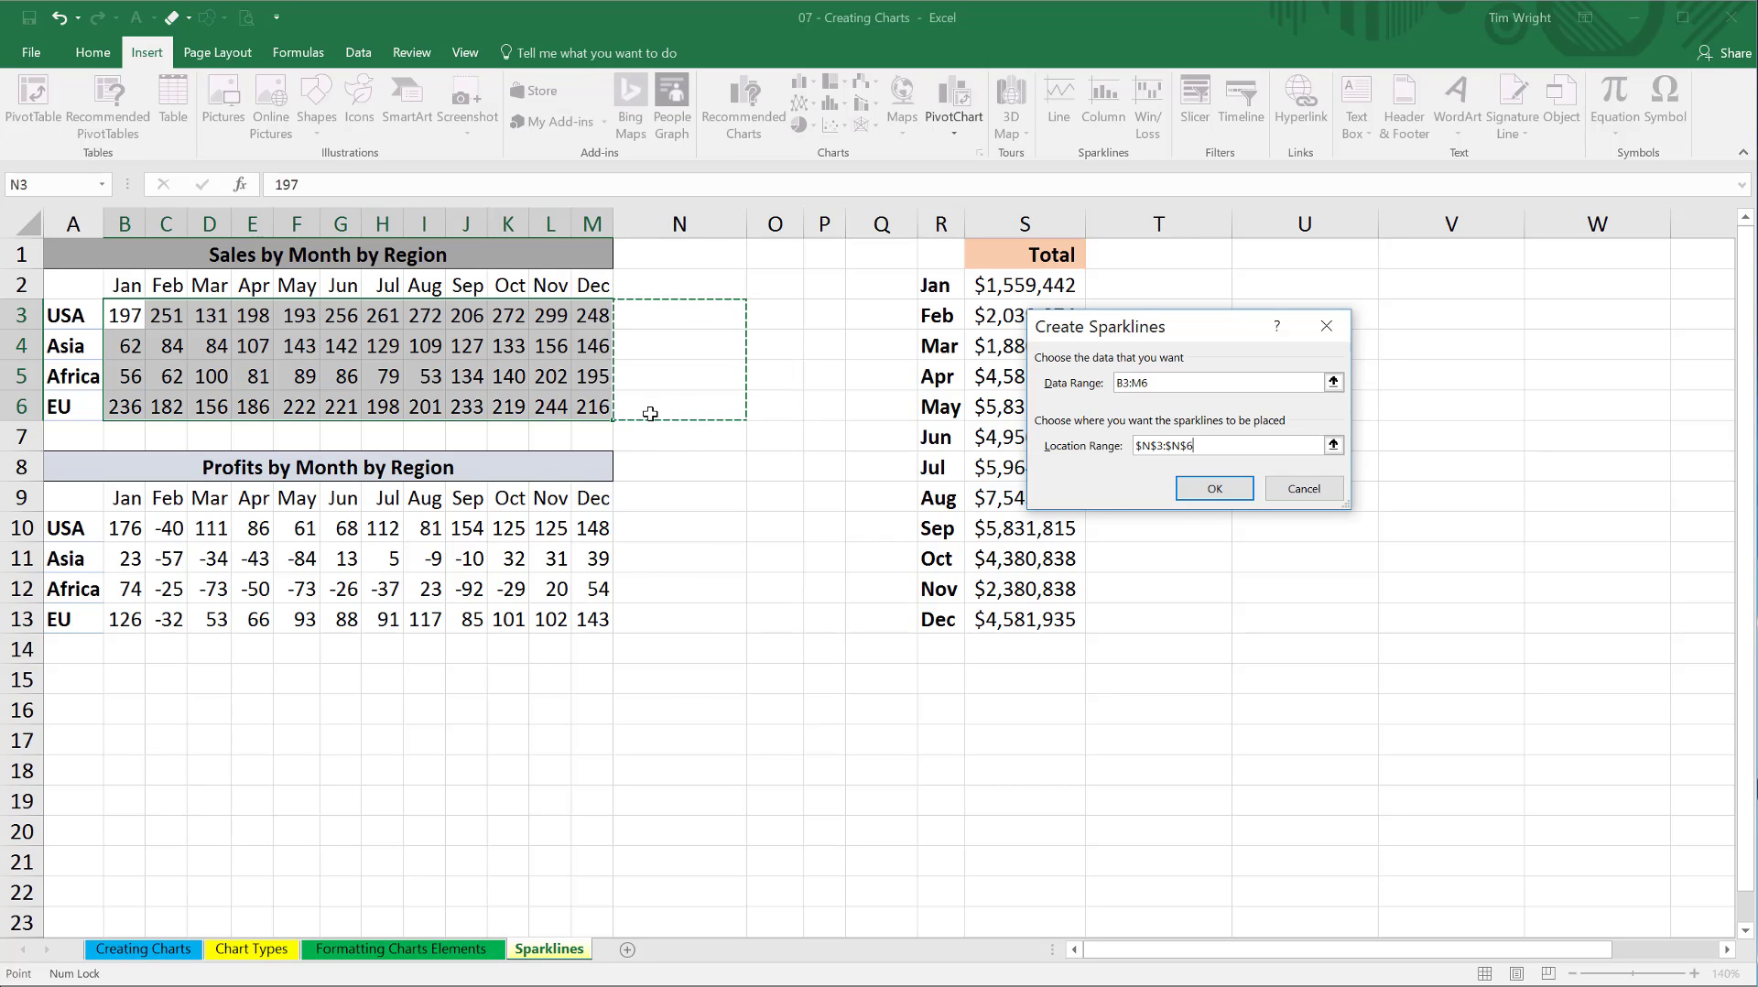
click(1211, 488)
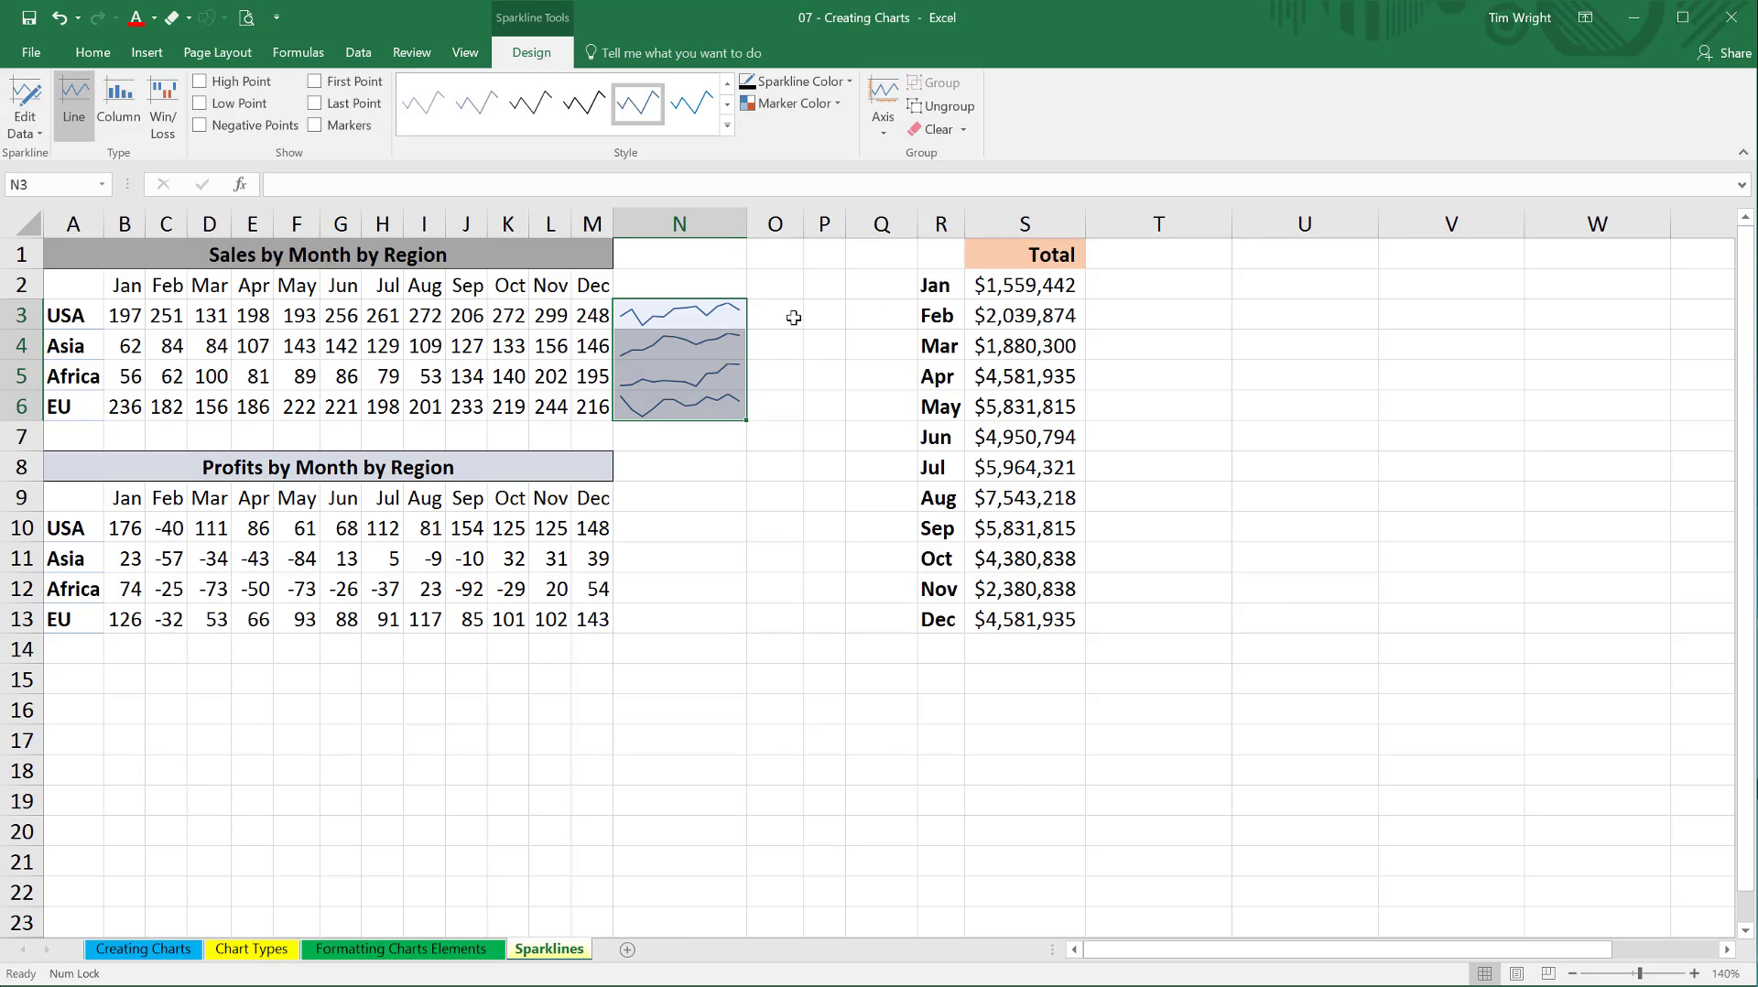
Insert line sparklines in N10:N13 based on the regional profits data in B10:M13.
click(645, 526)
drag(644, 532, 652, 619)
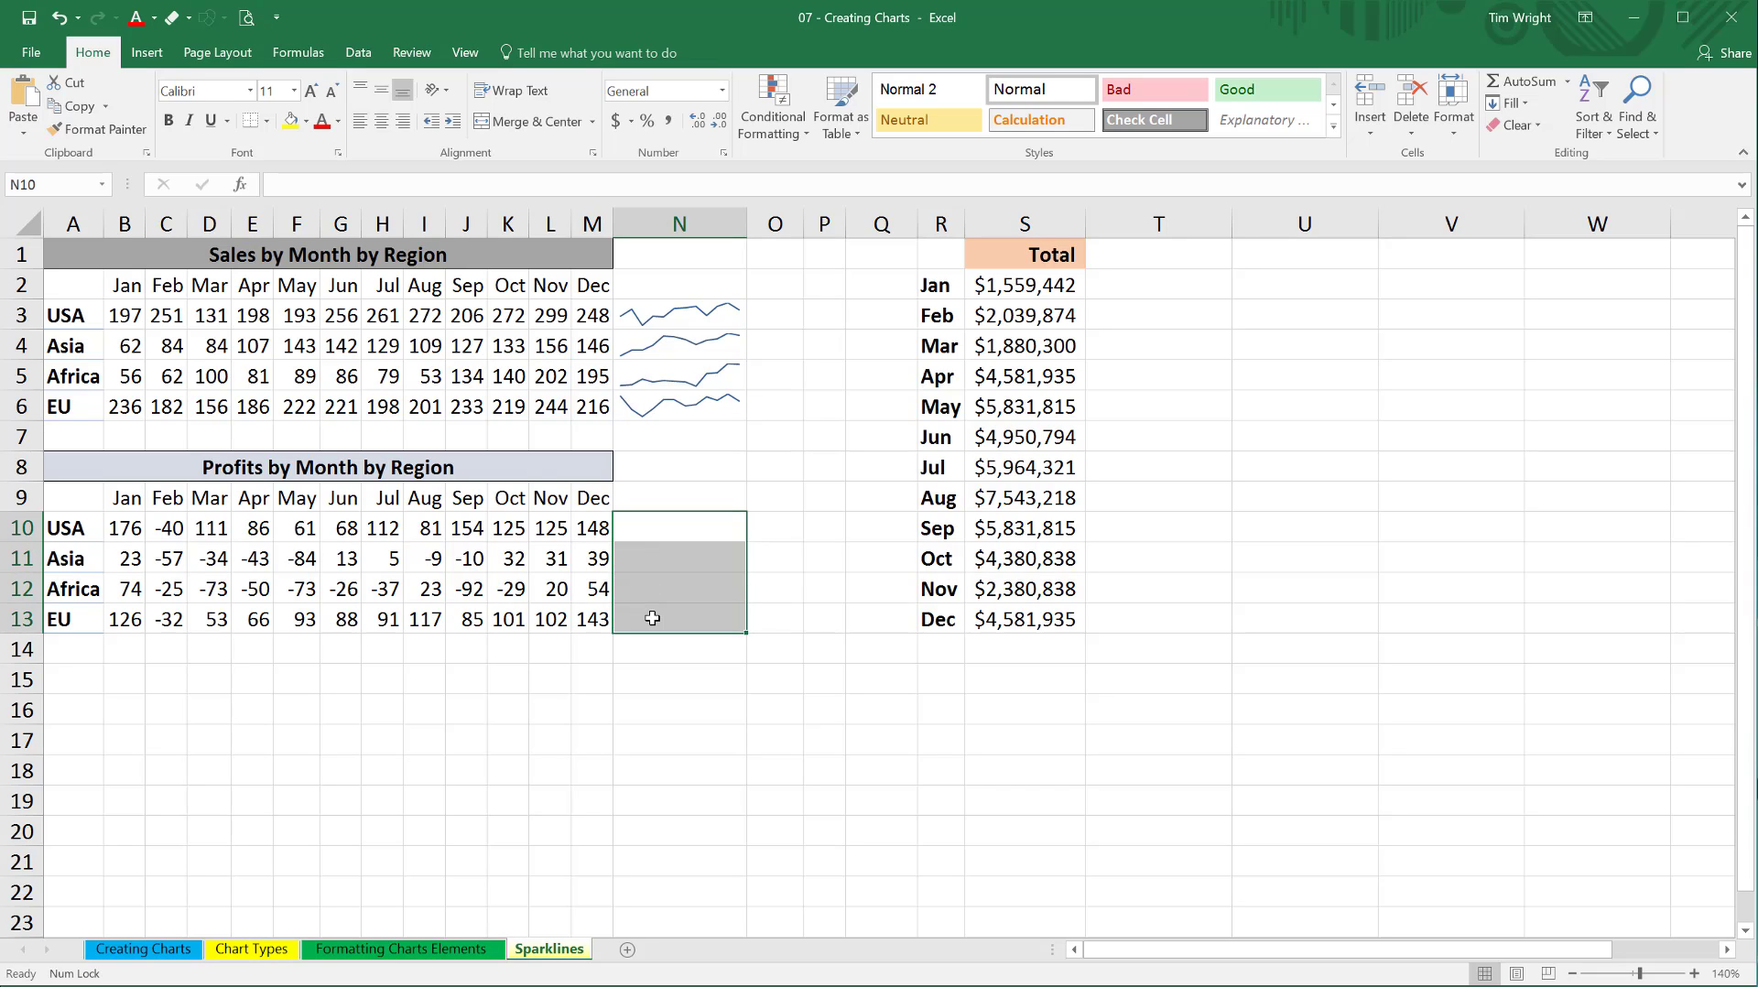
click(164, 57)
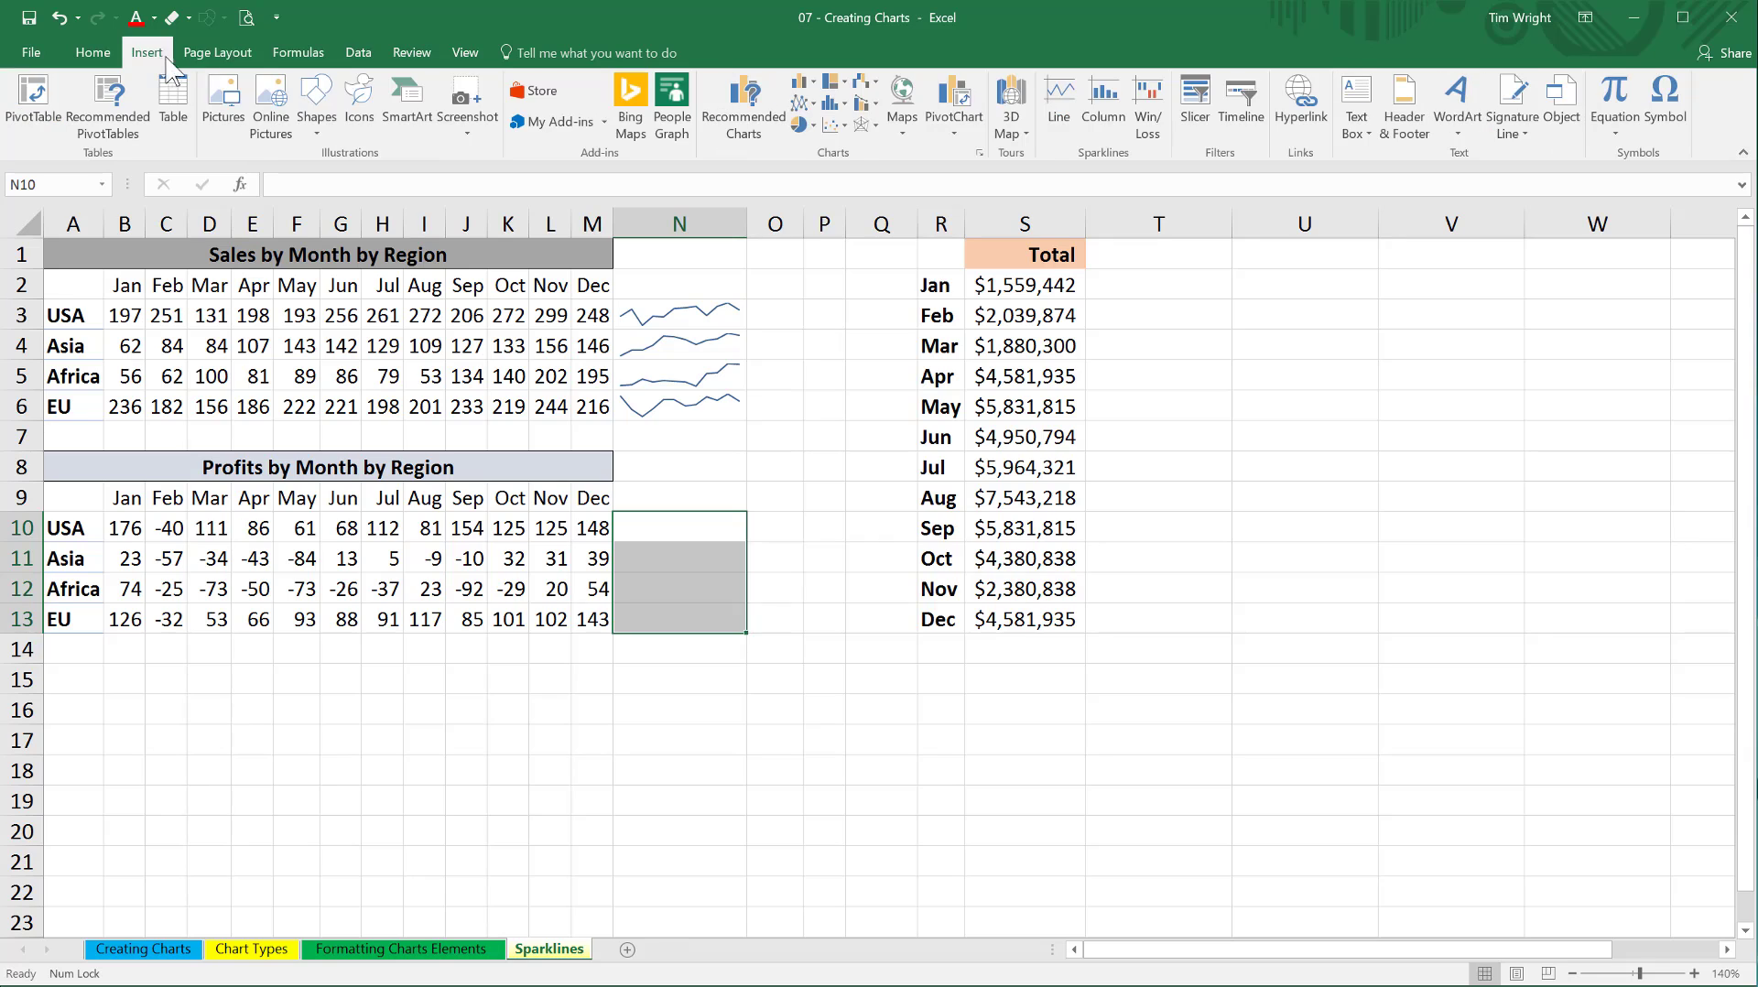
click(1060, 111)
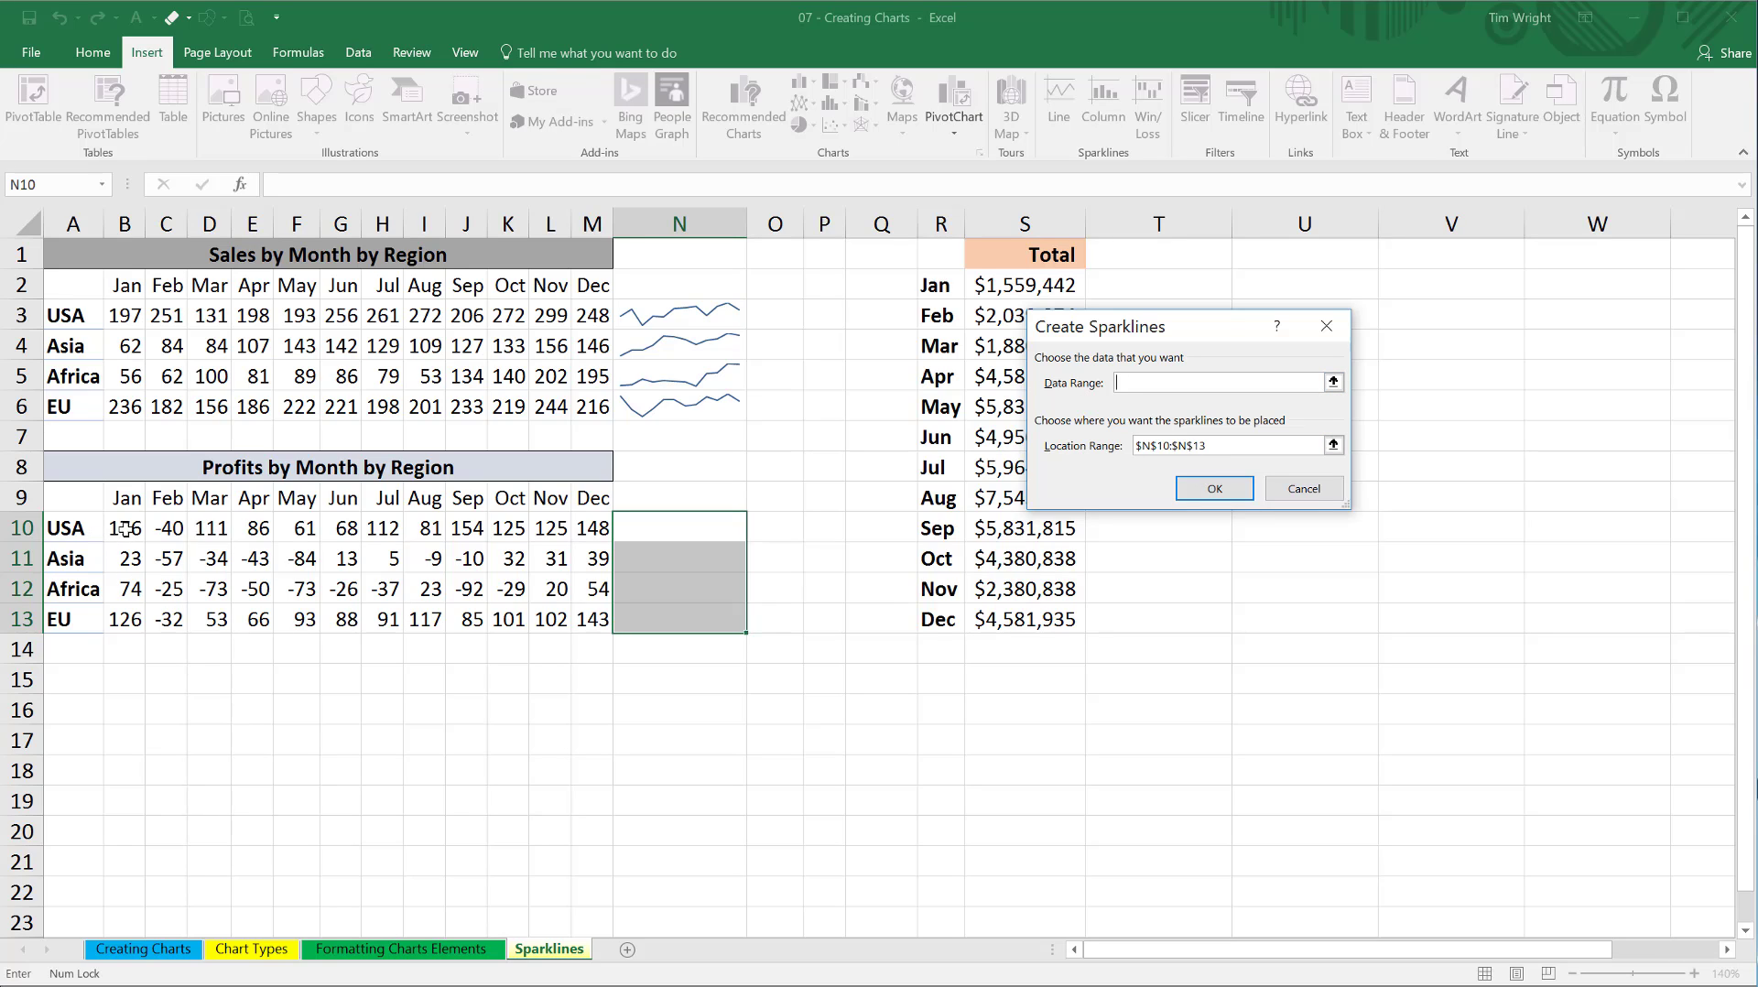
drag(125, 528, 596, 621)
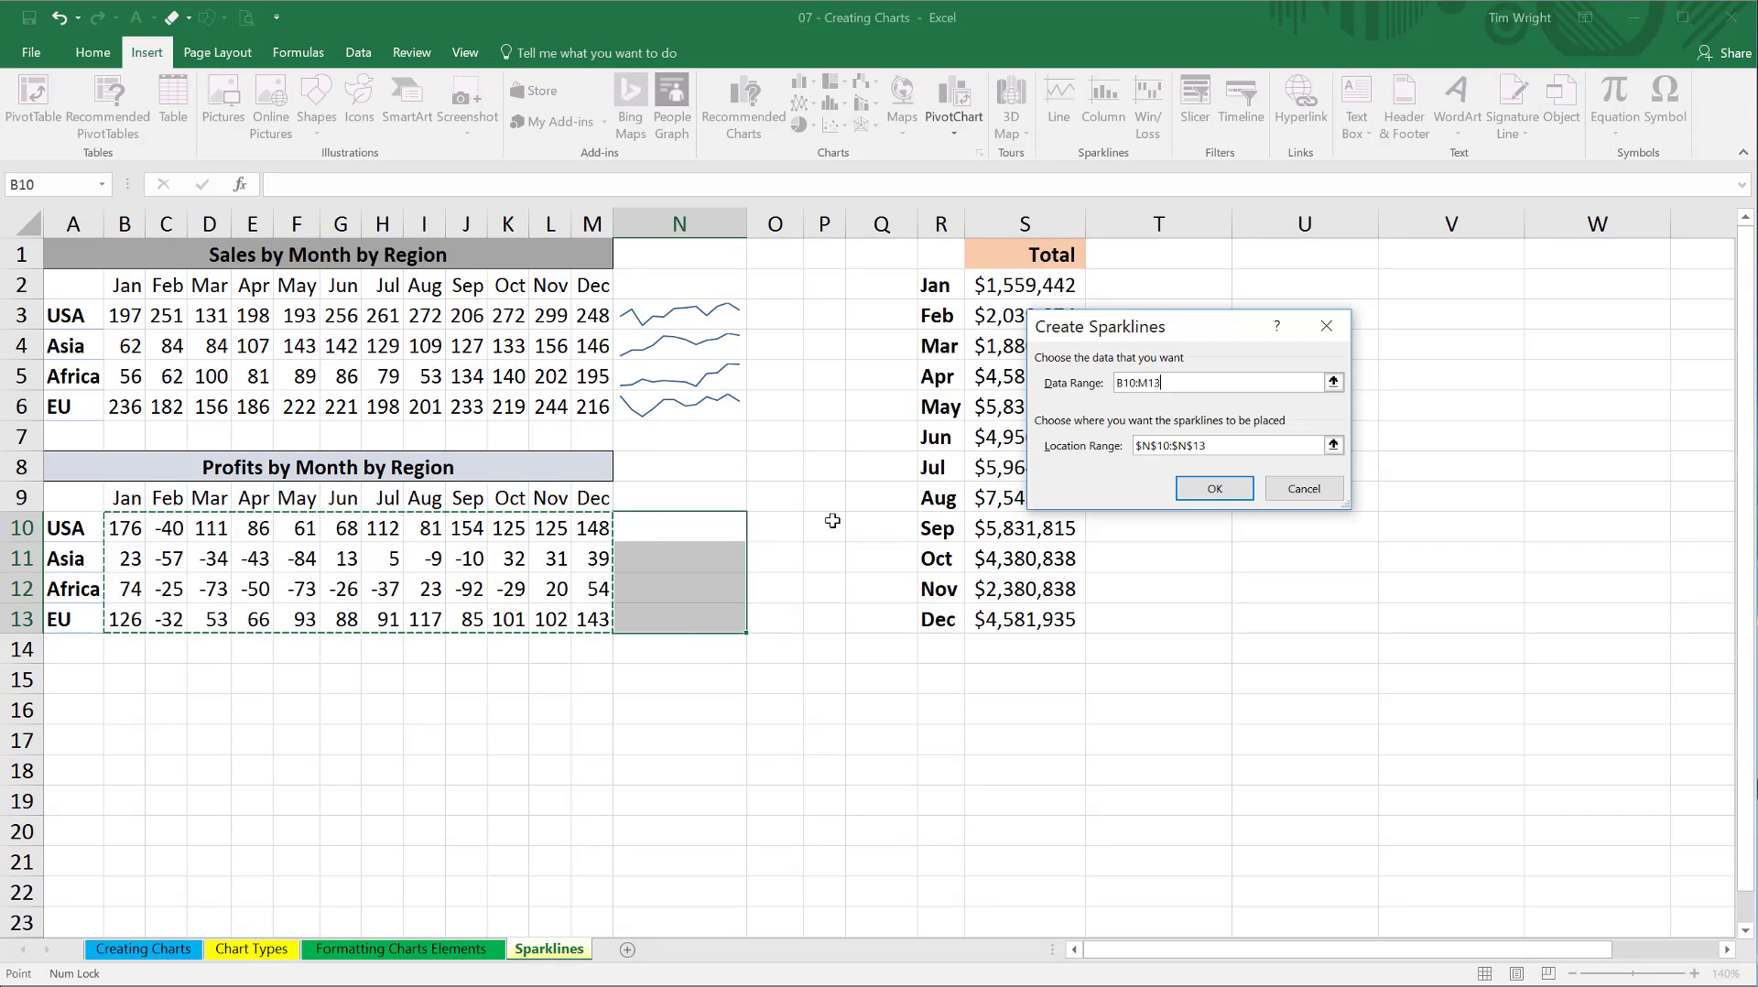
click(1214, 488)
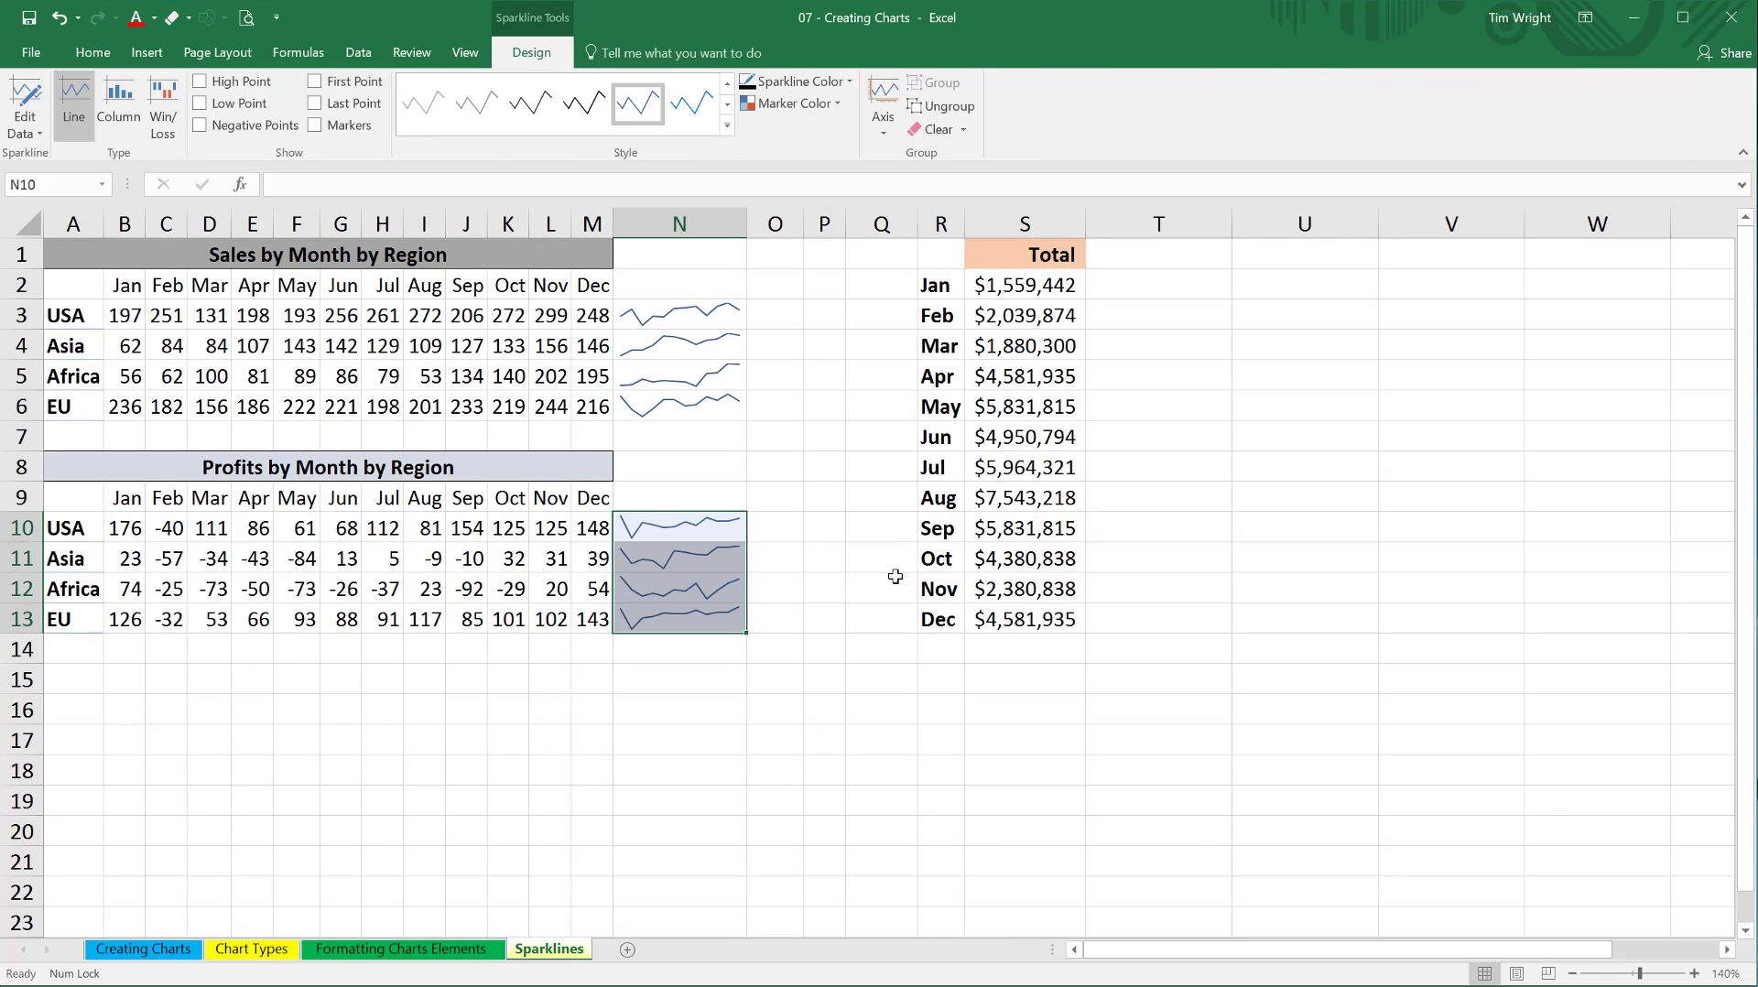
click(829, 593)
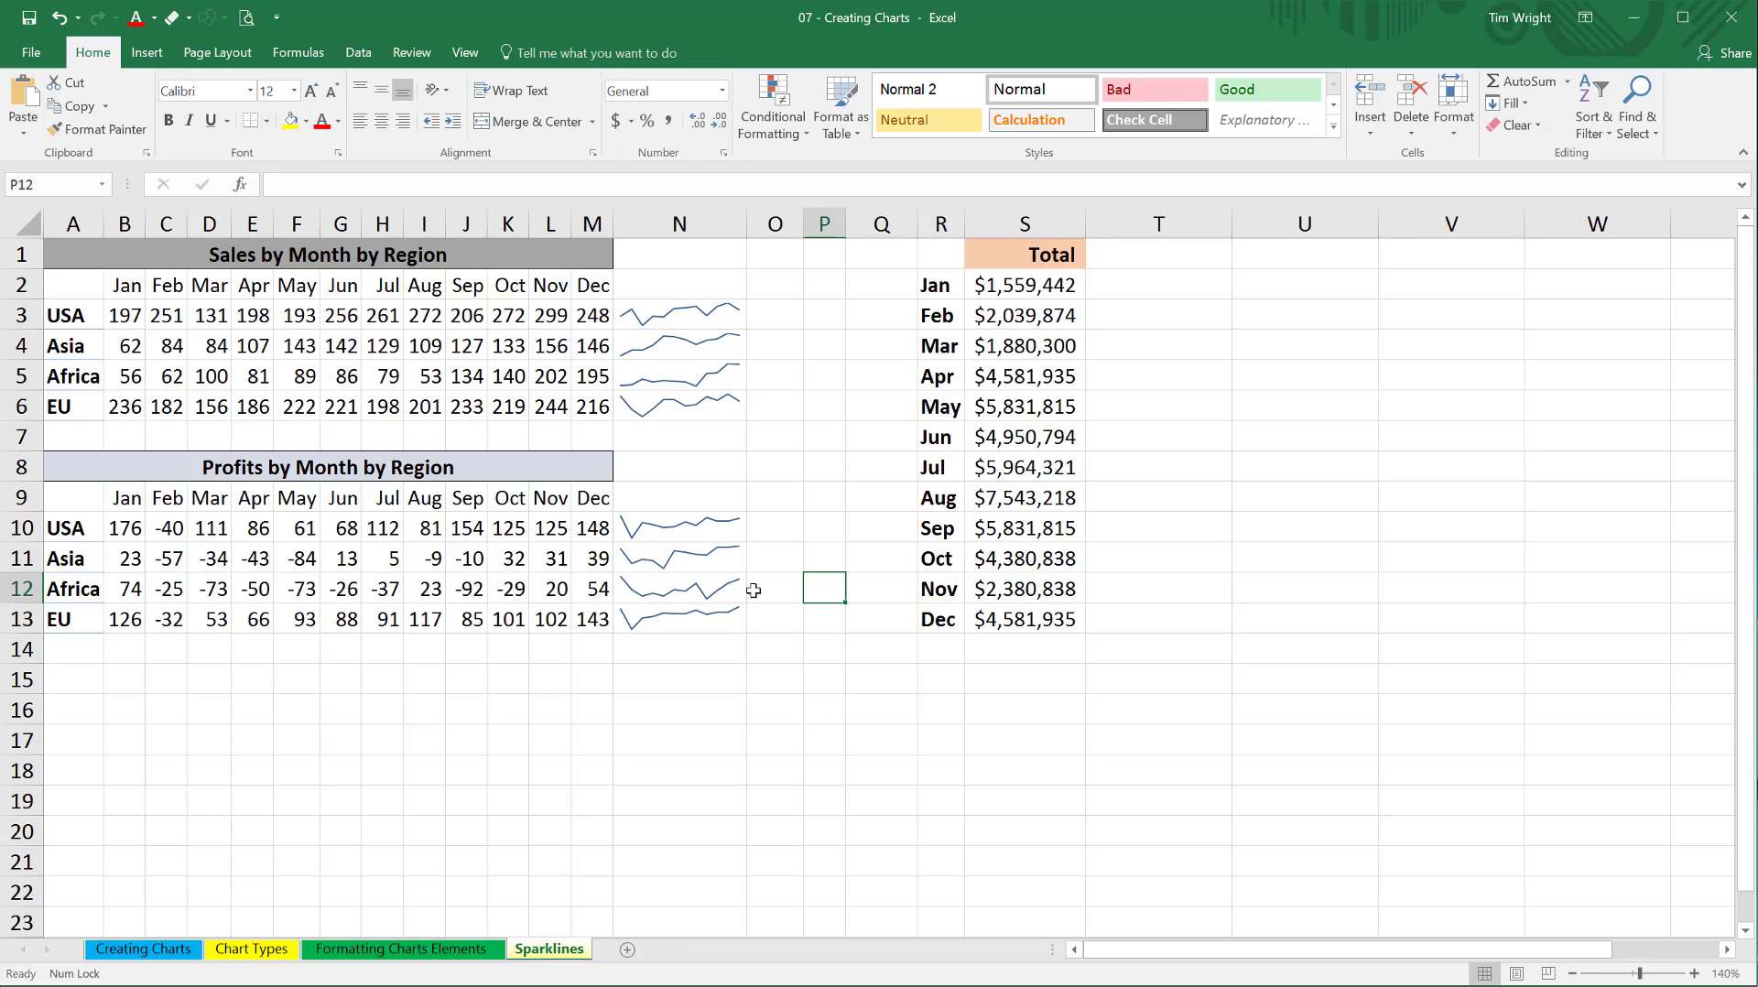
Show the horizontal axis on the regional profits sparklines in N10:N13.
click(648, 526)
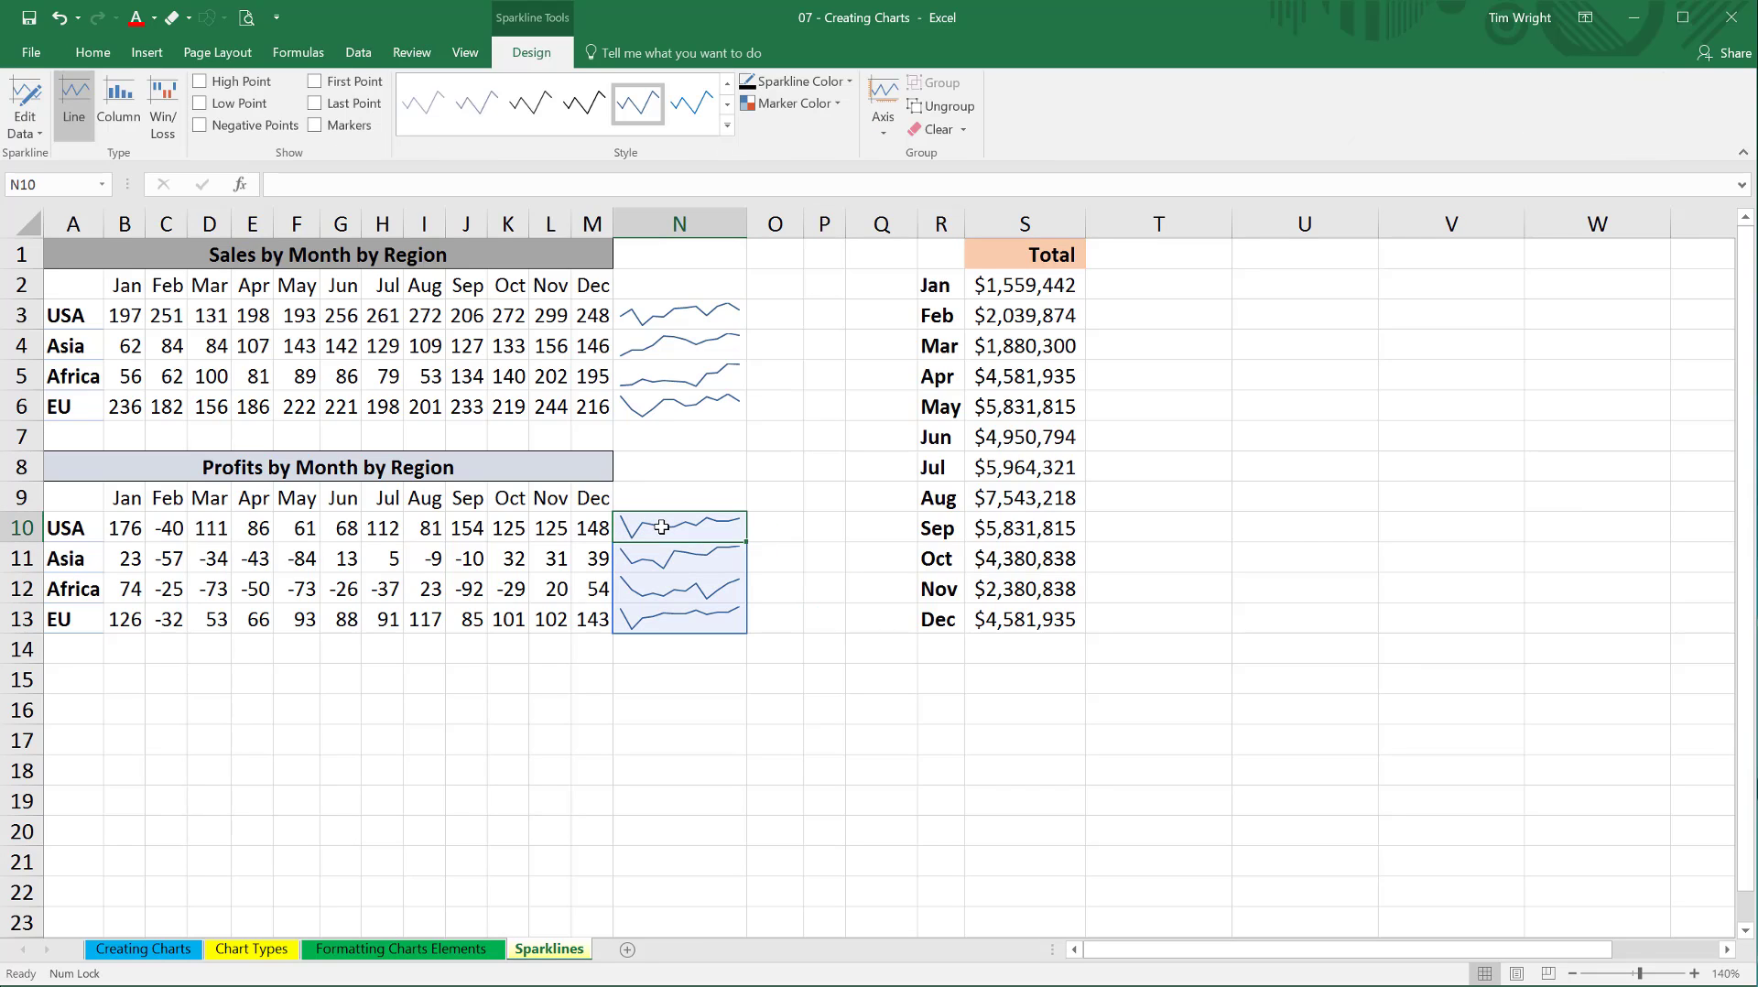
drag(661, 527, 665, 619)
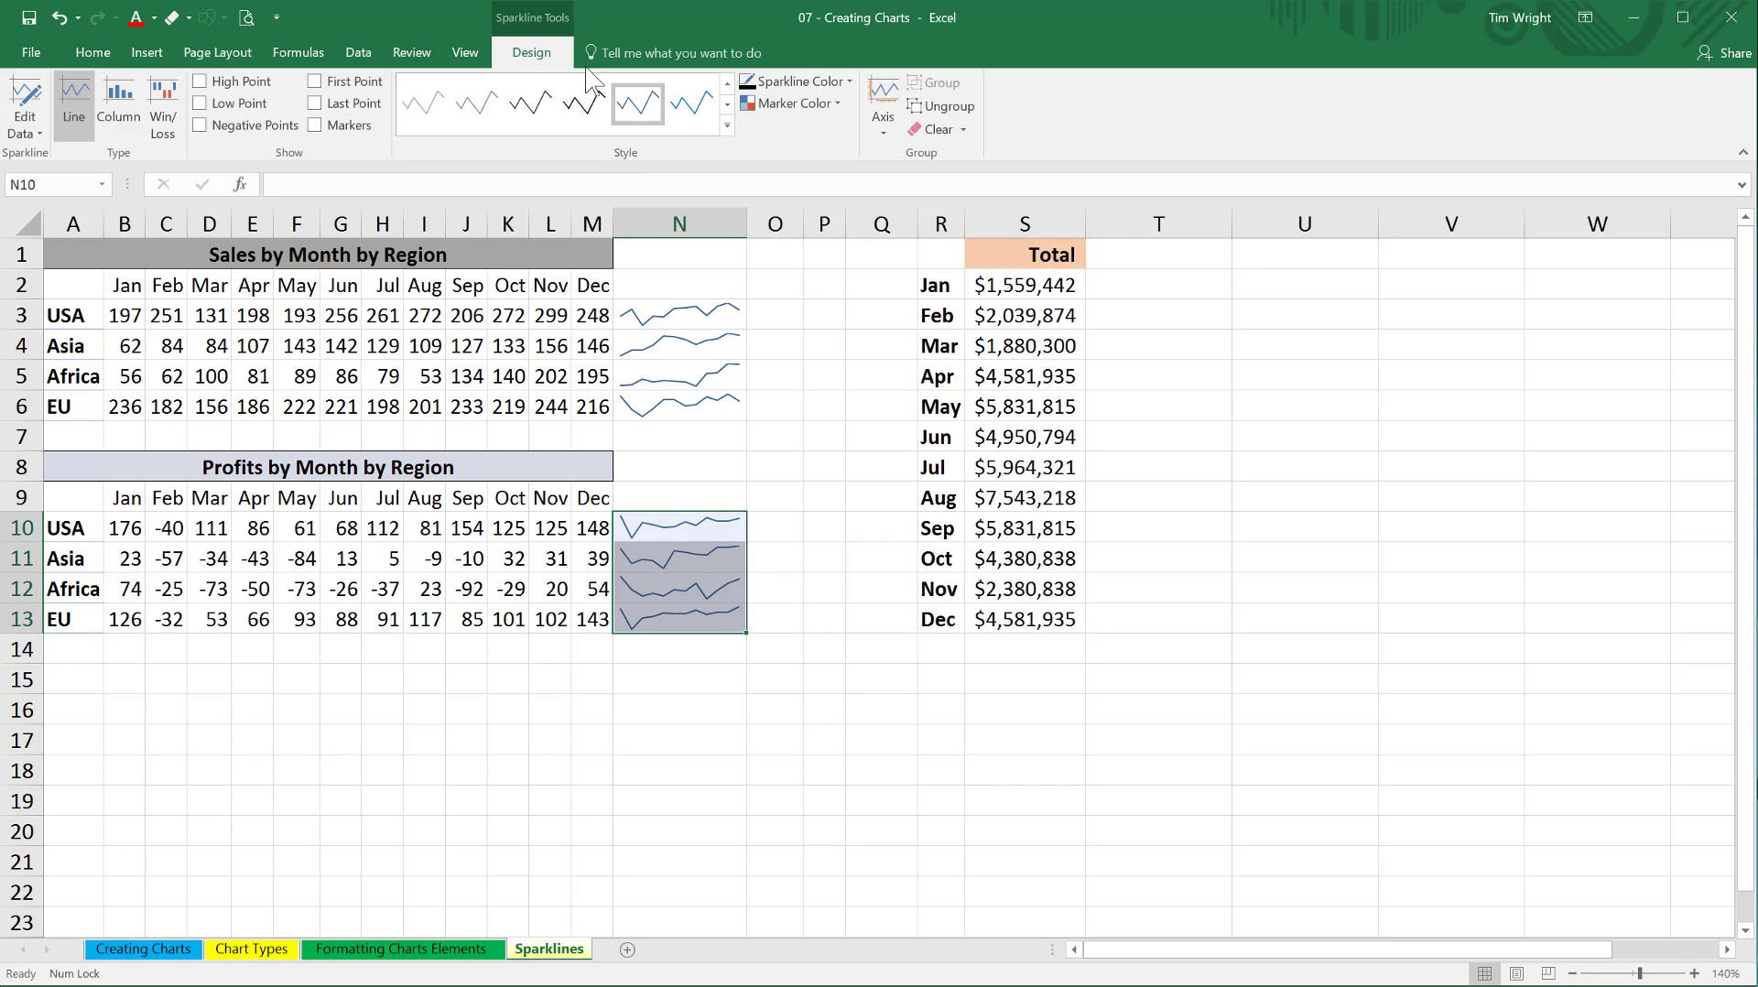
click(884, 135)
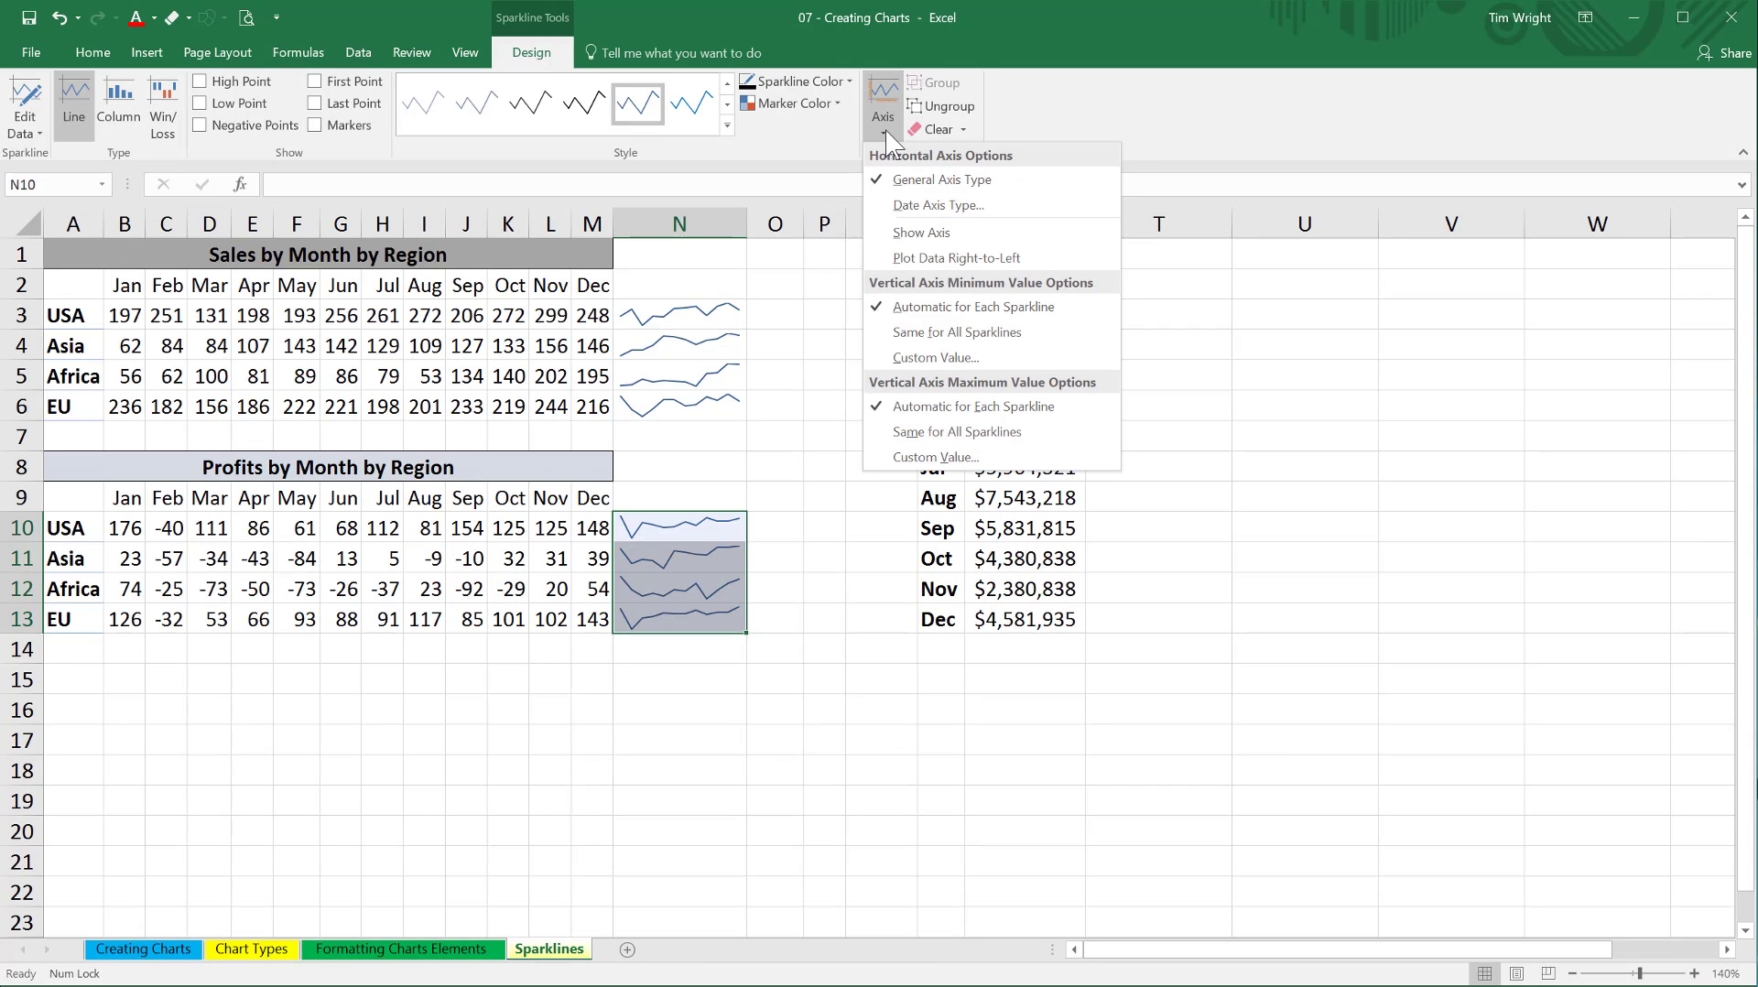
click(915, 234)
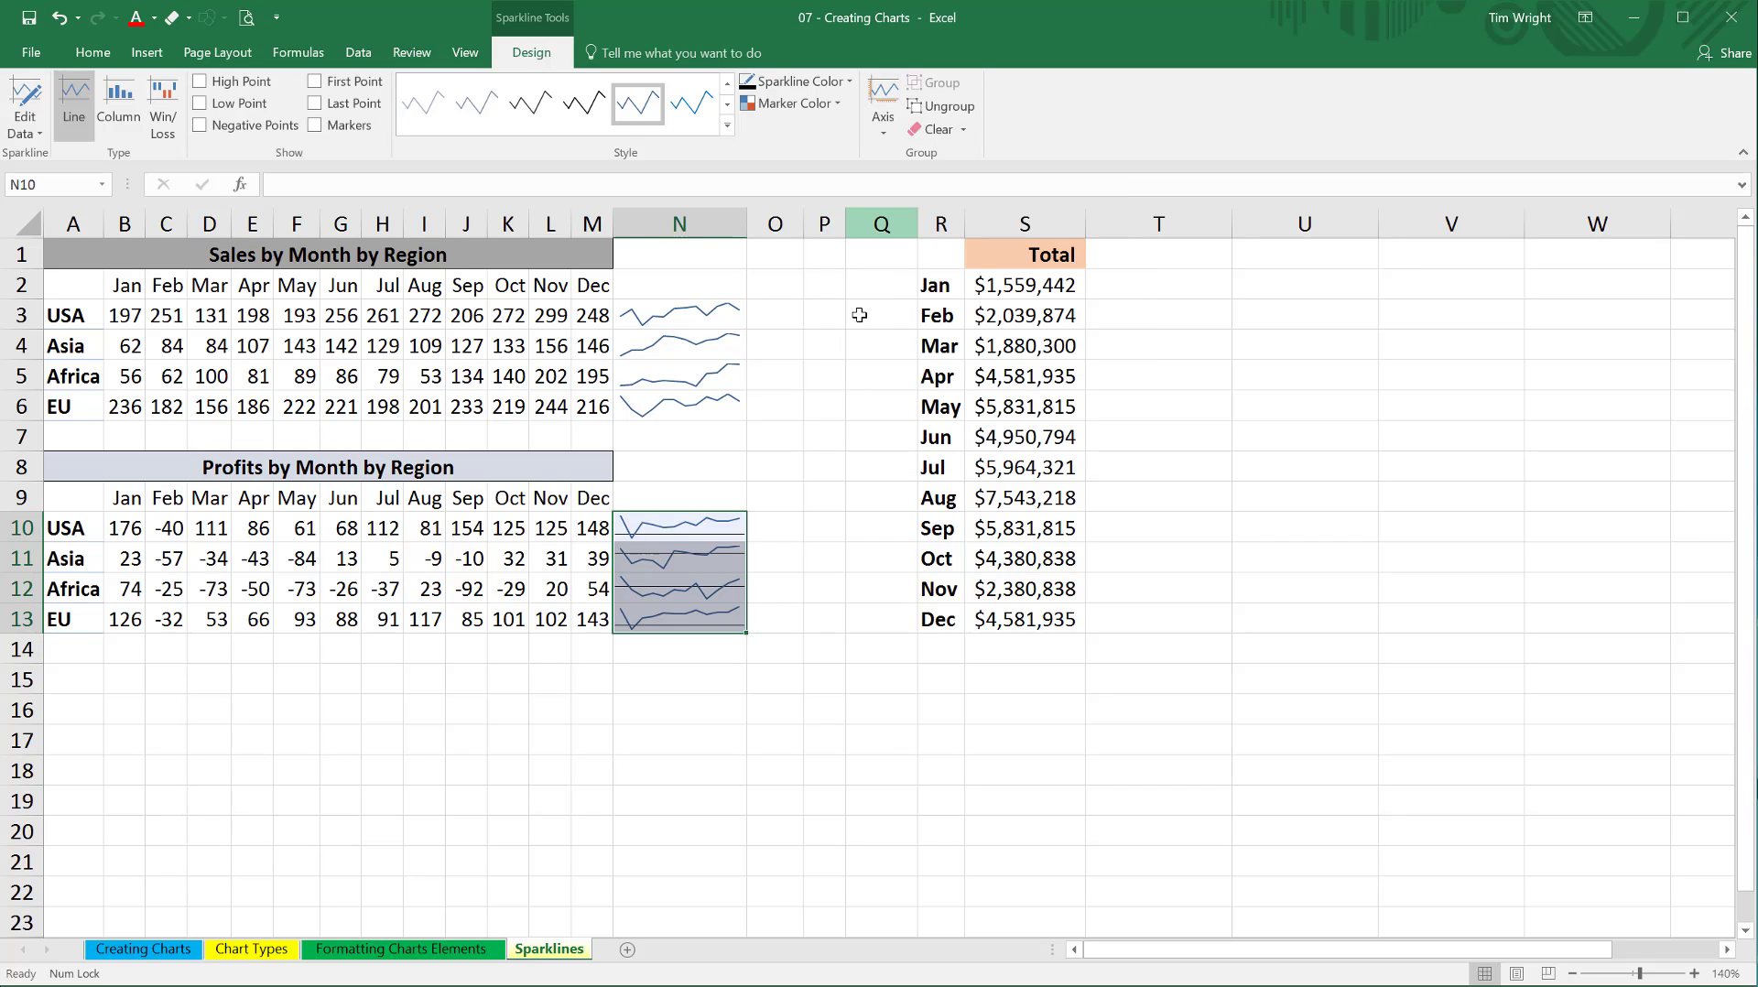
click(763, 579)
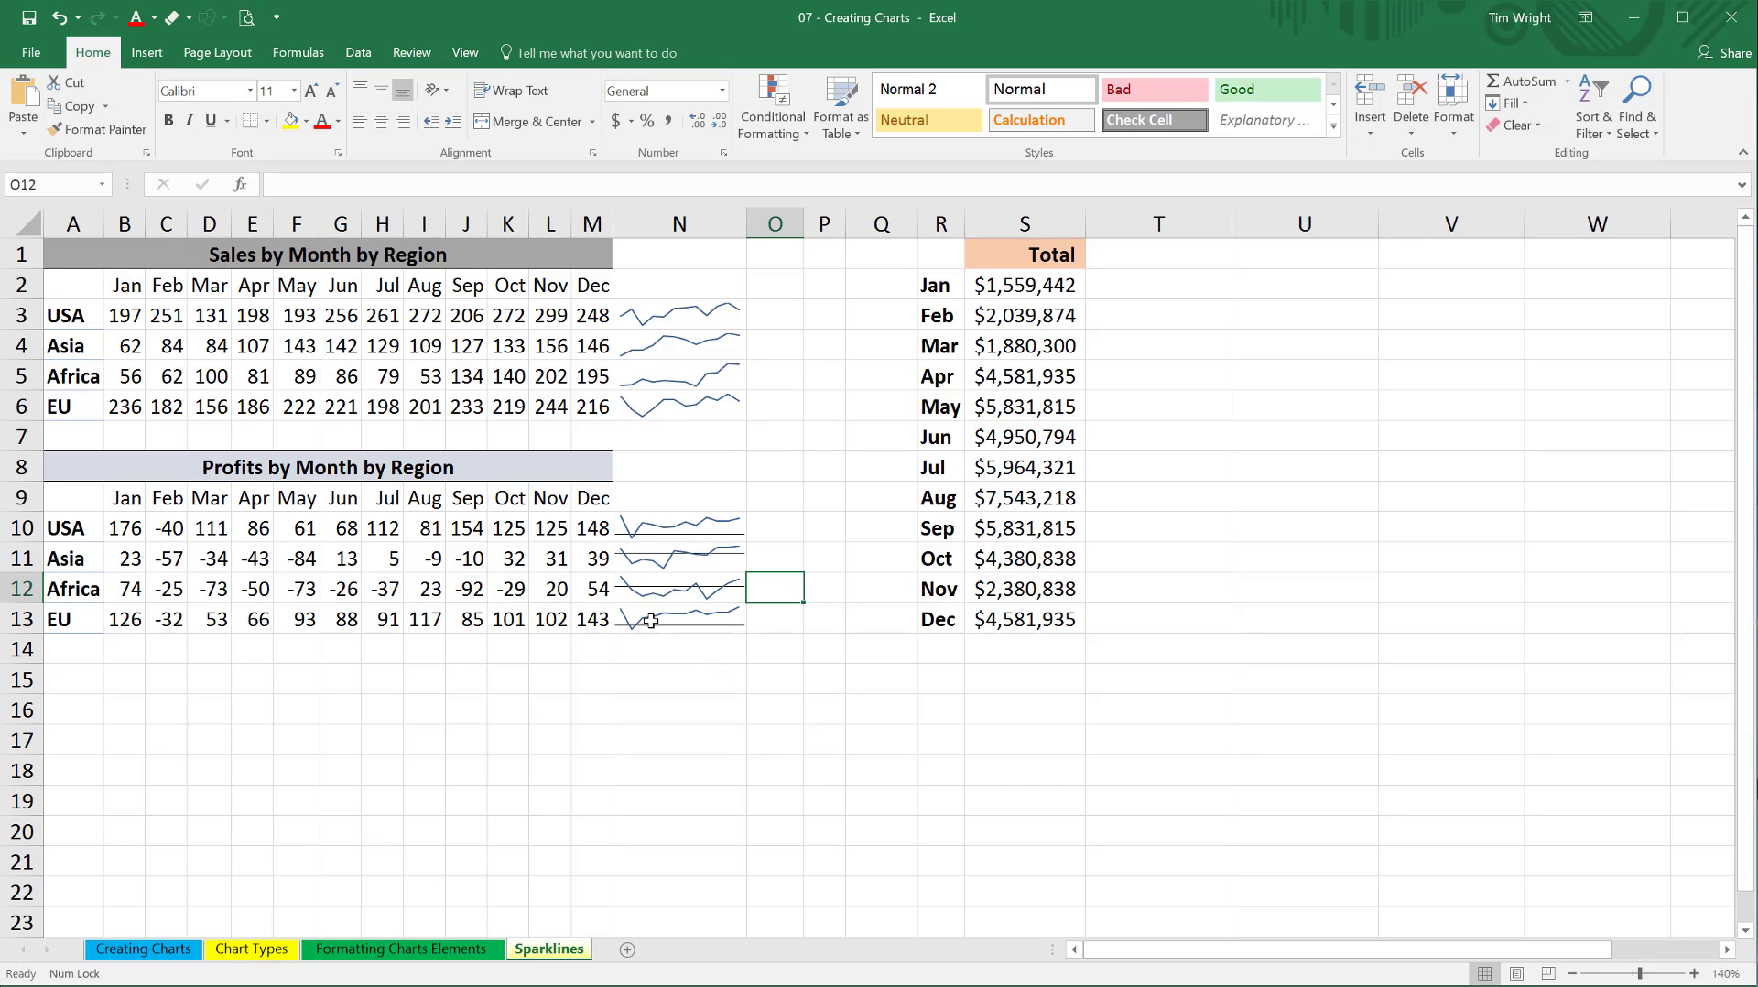
click(712, 595)
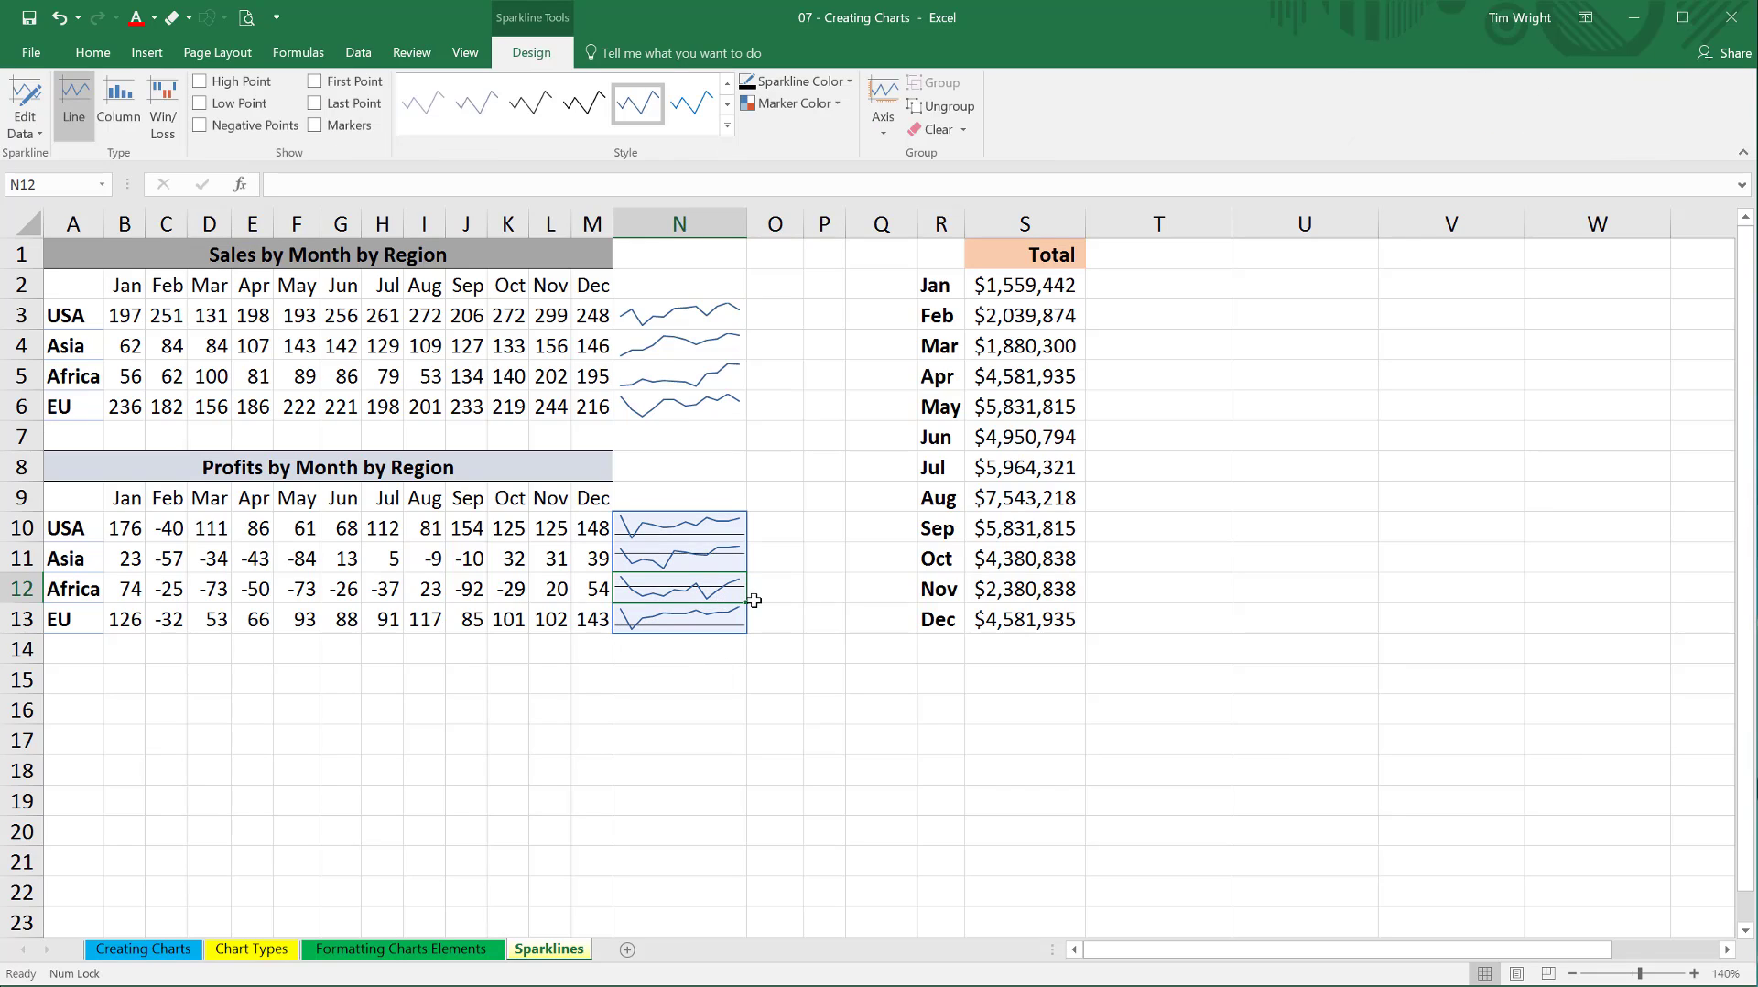
click(647, 591)
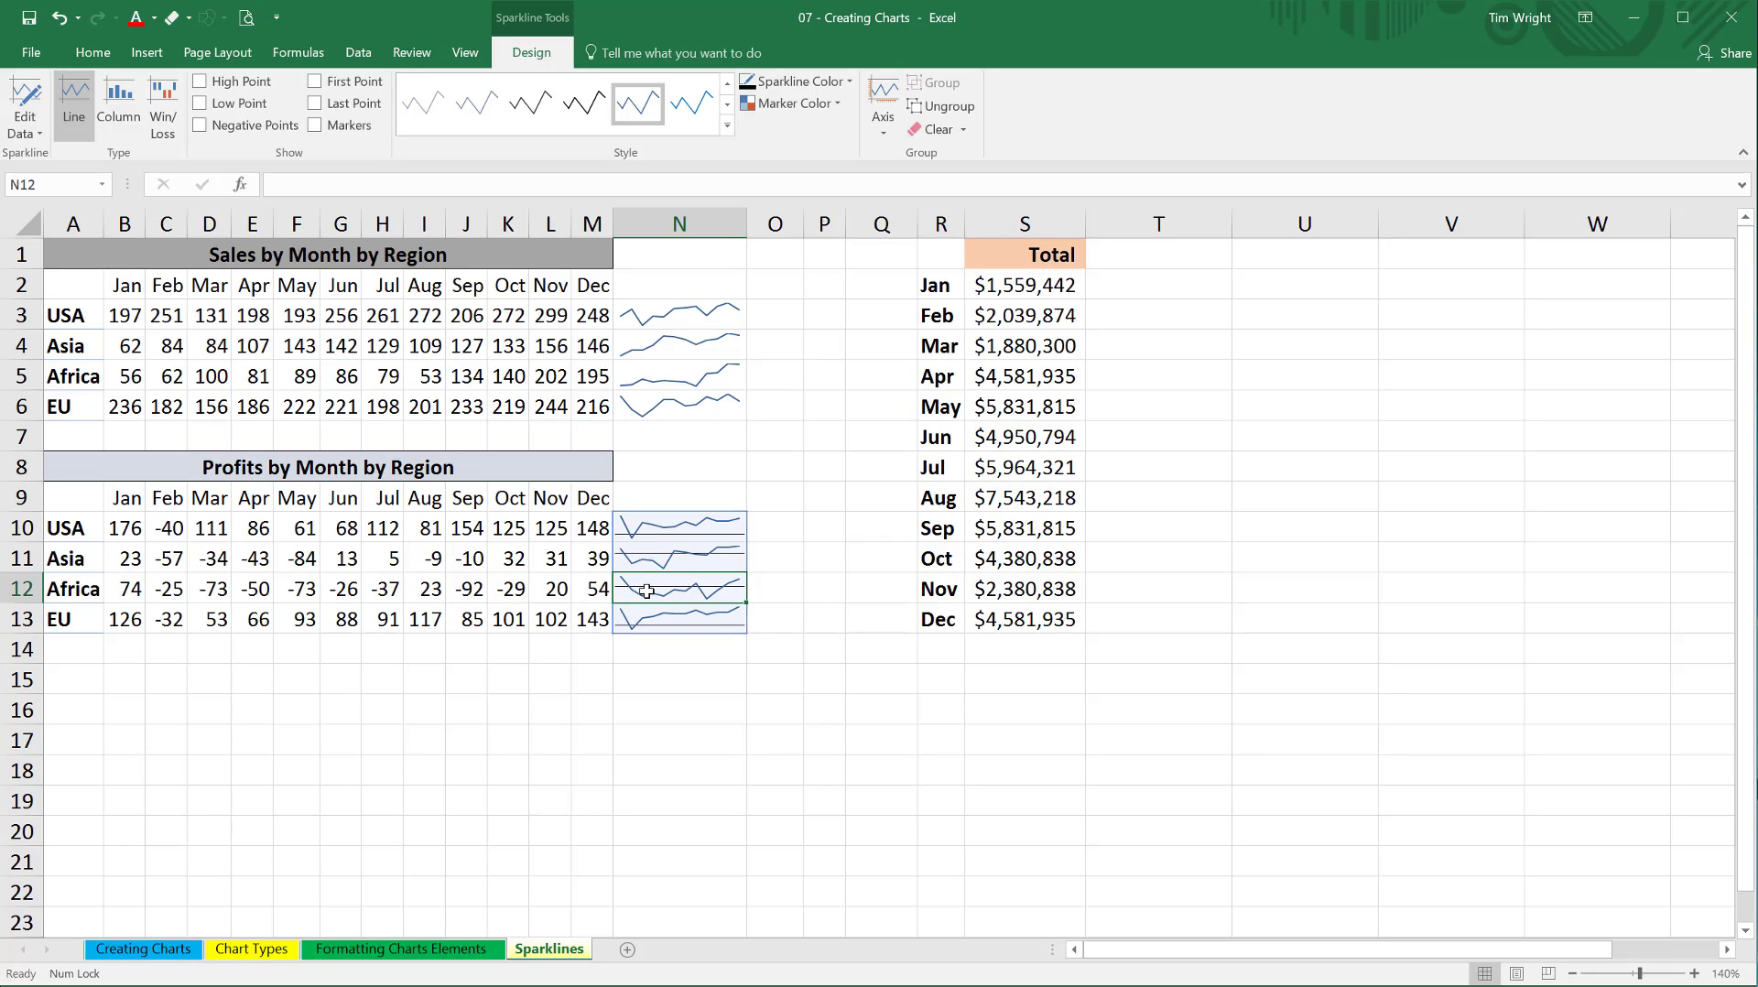
click(646, 589)
drag(647, 589, 765, 589)
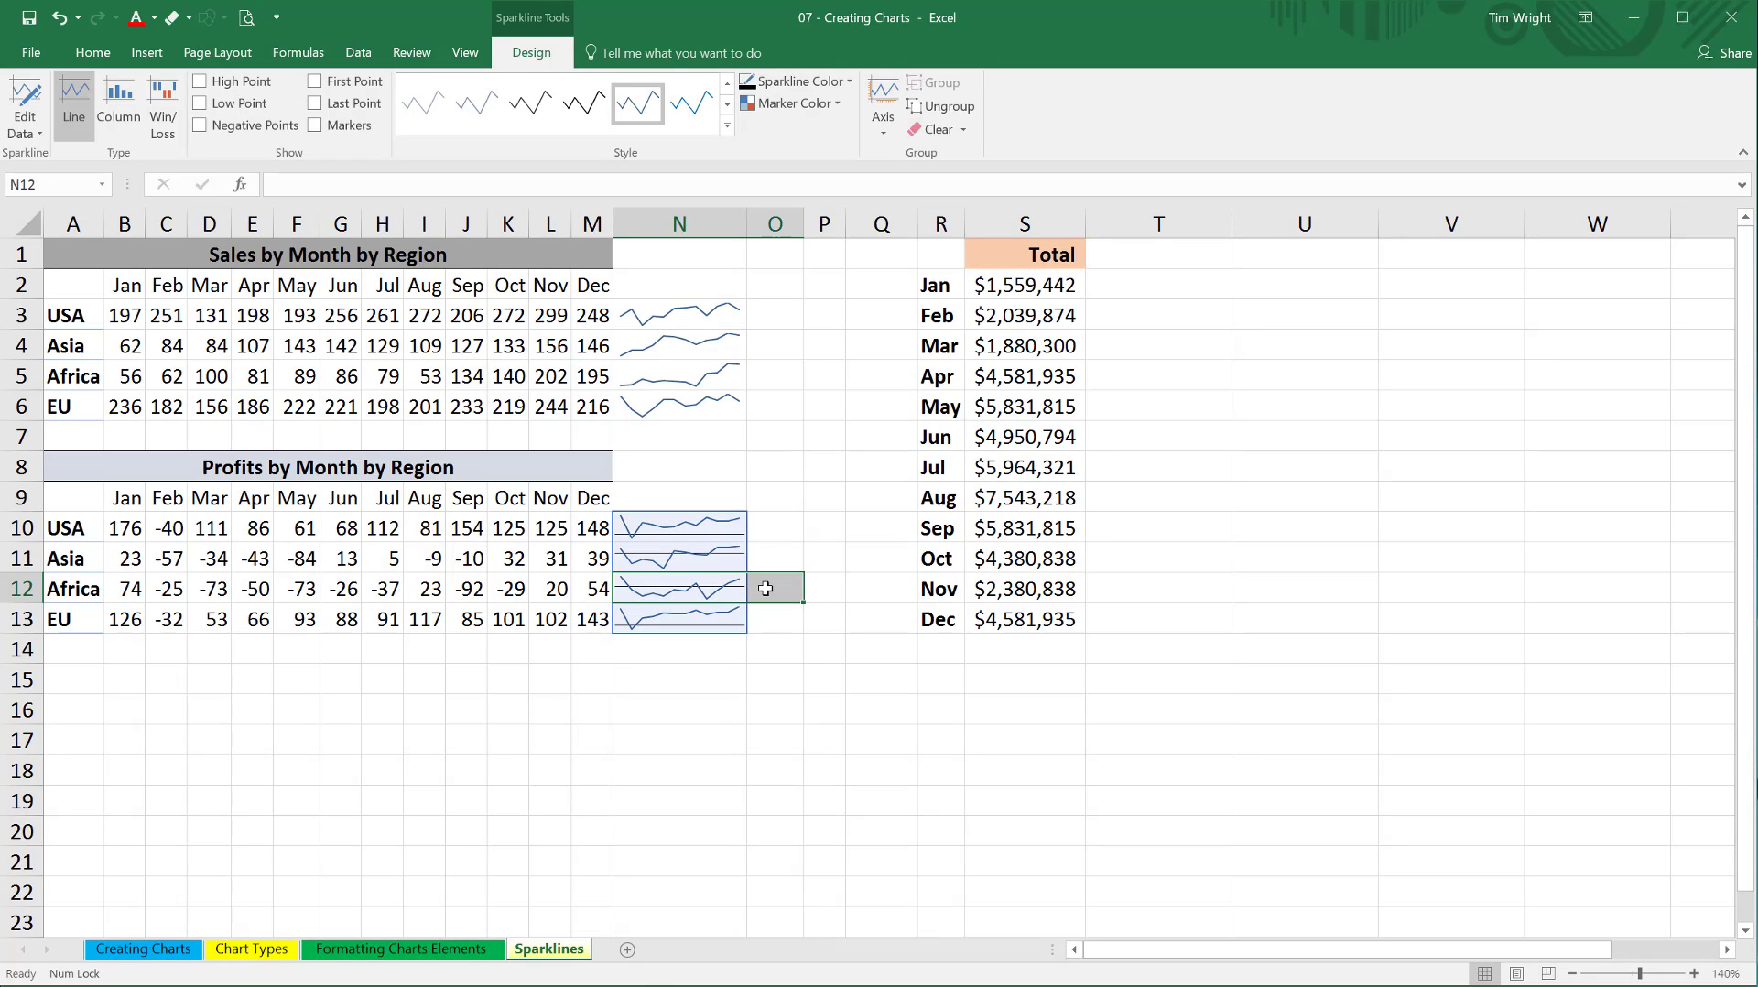
Convert the sales sparklines in N3:N6 to the Column type.
click(713, 359)
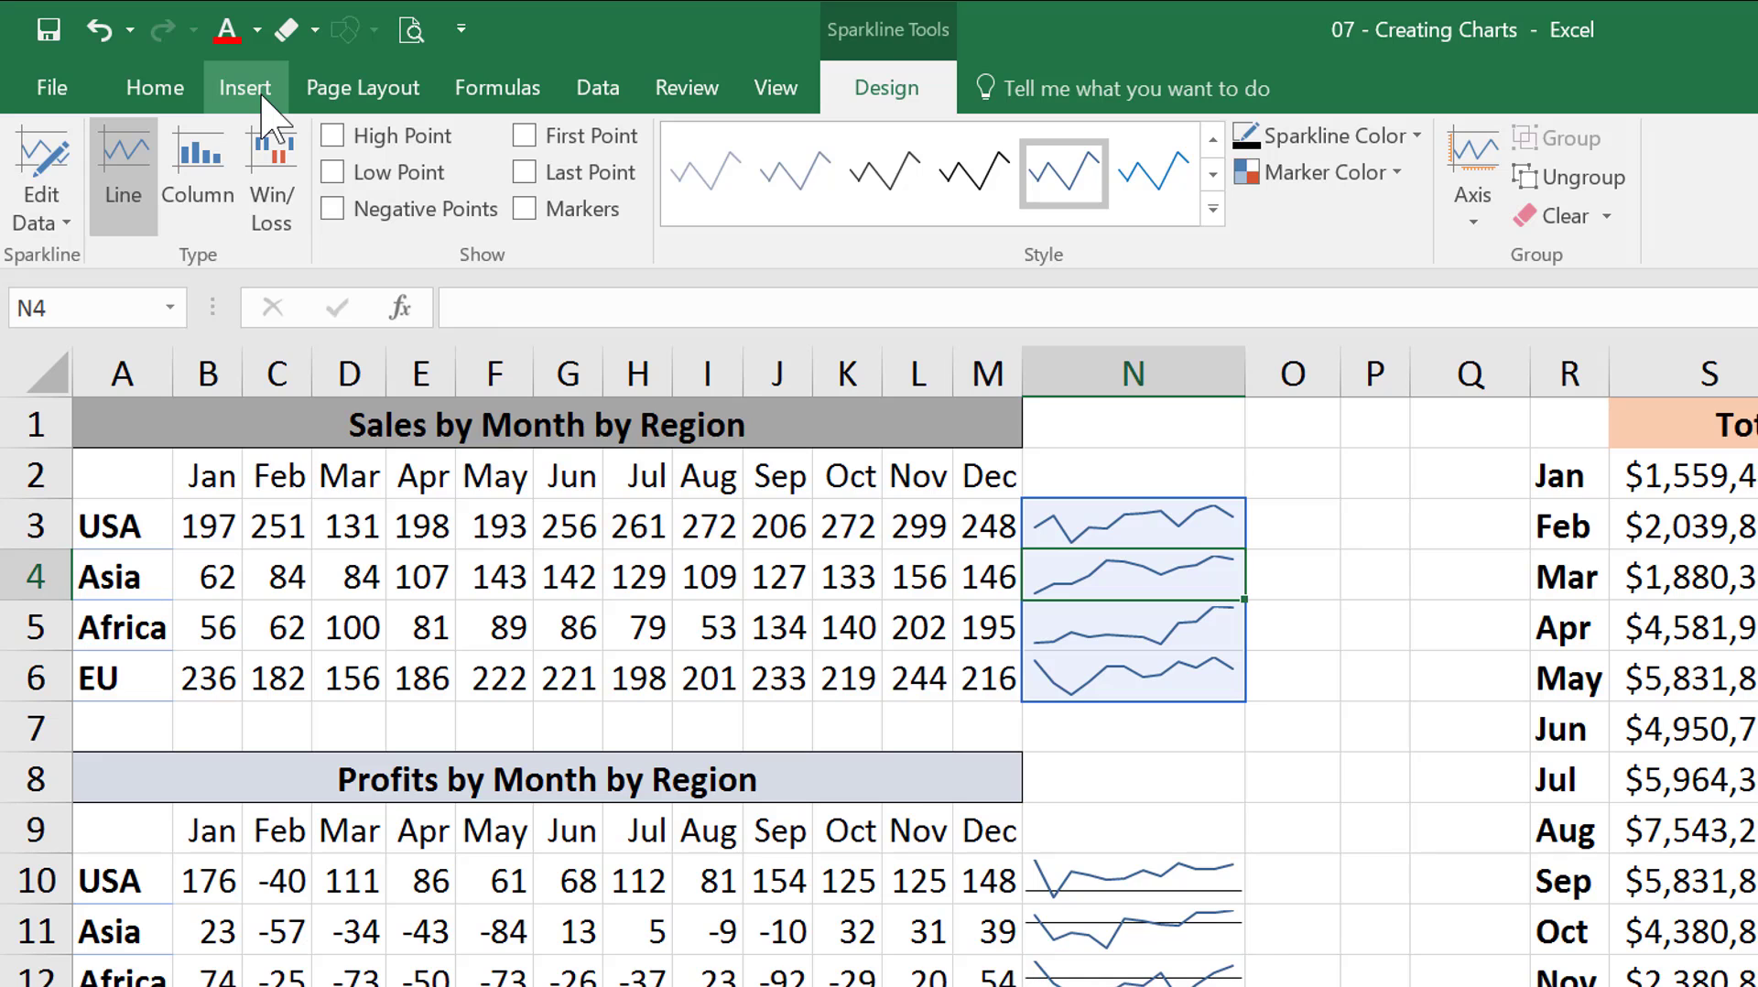
click(200, 174)
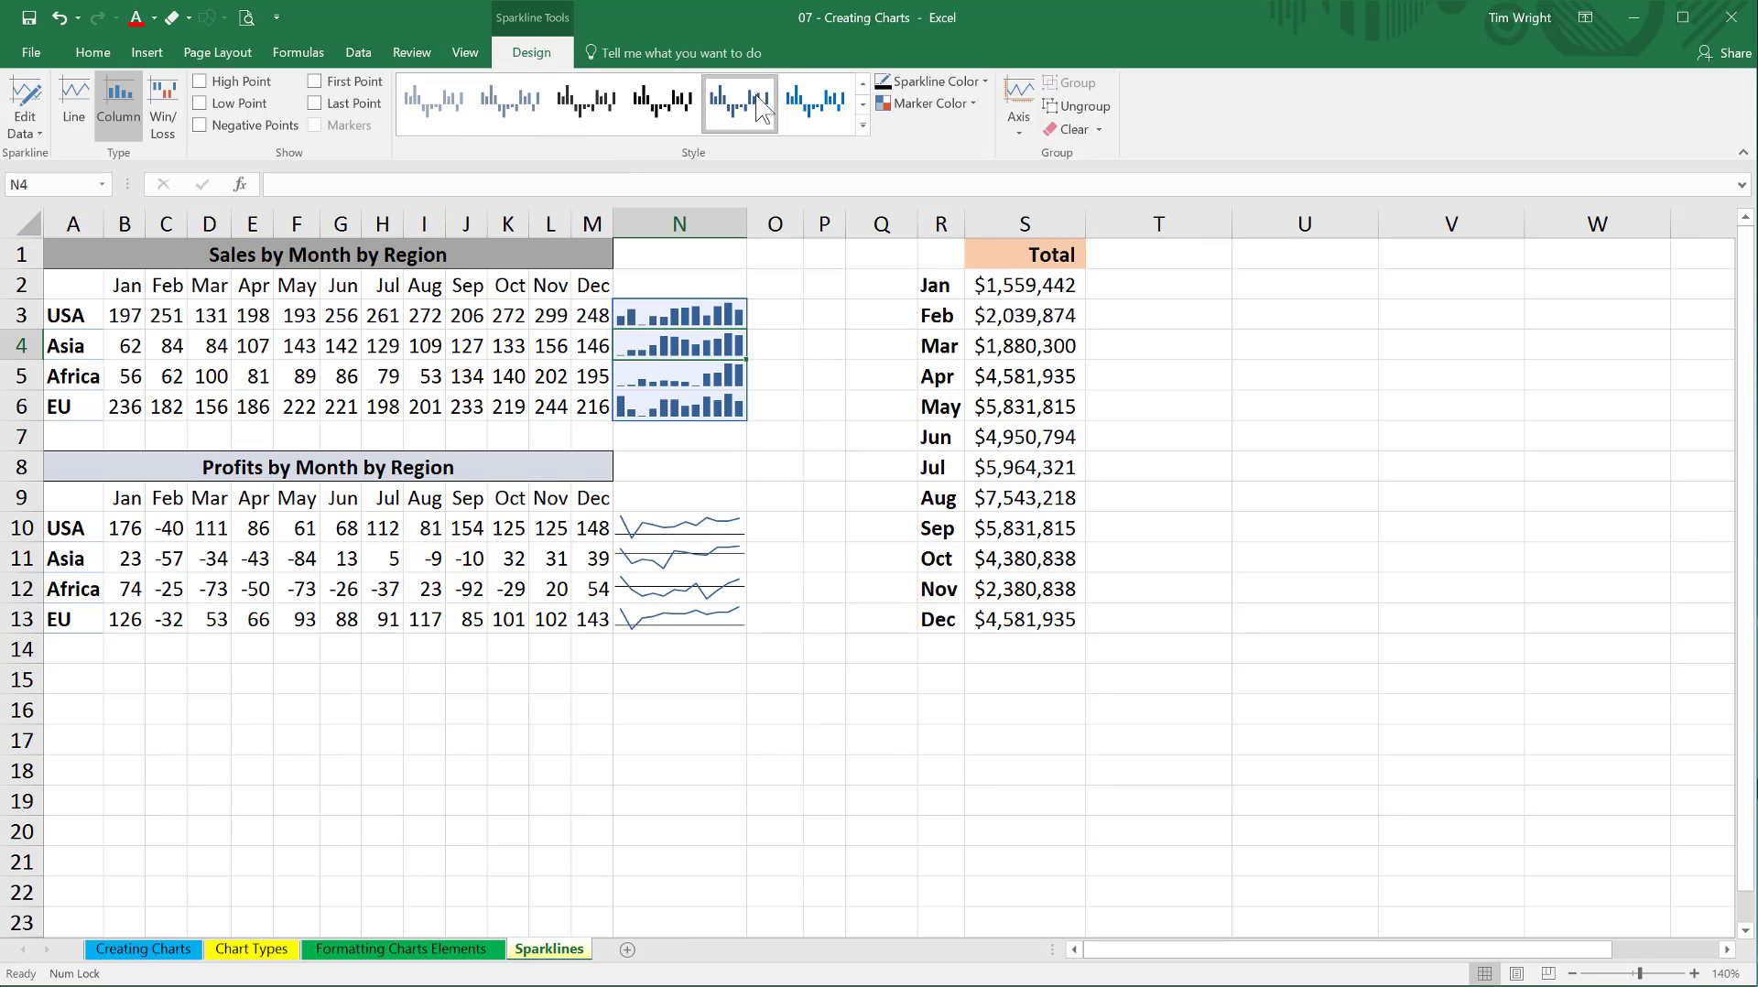
Apply a gold style to the sales column sparklines and recolor their bars light blue.
click(863, 126)
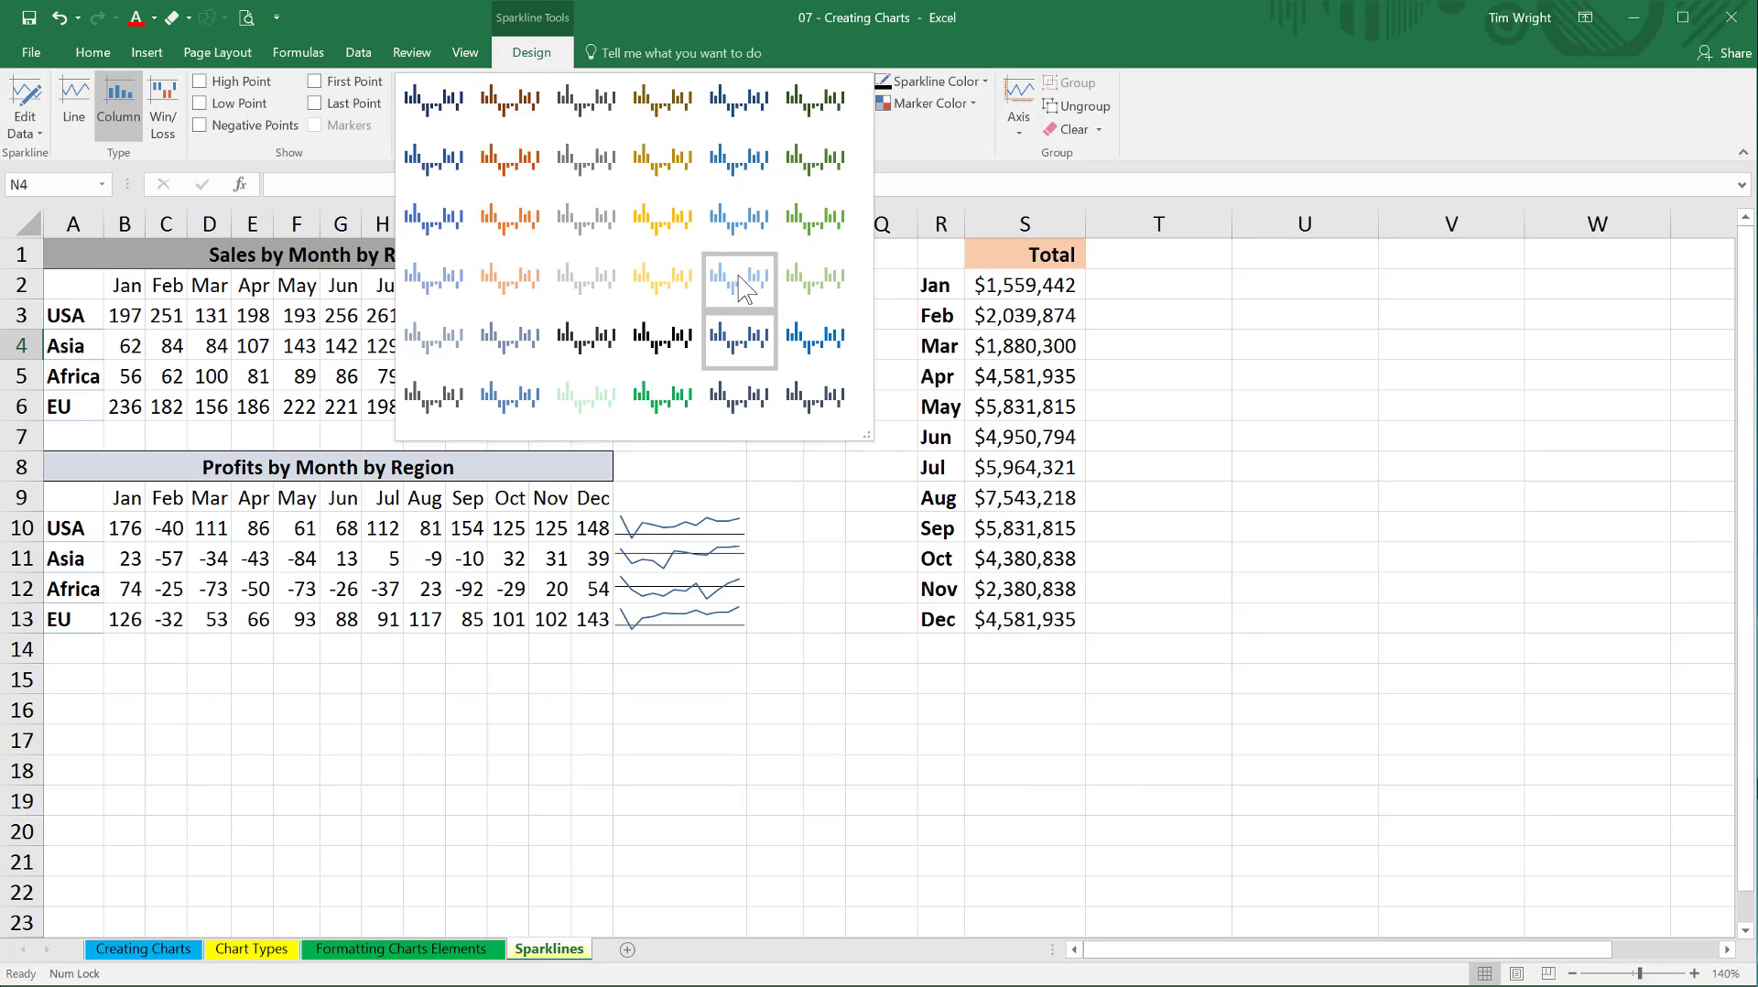
click(663, 220)
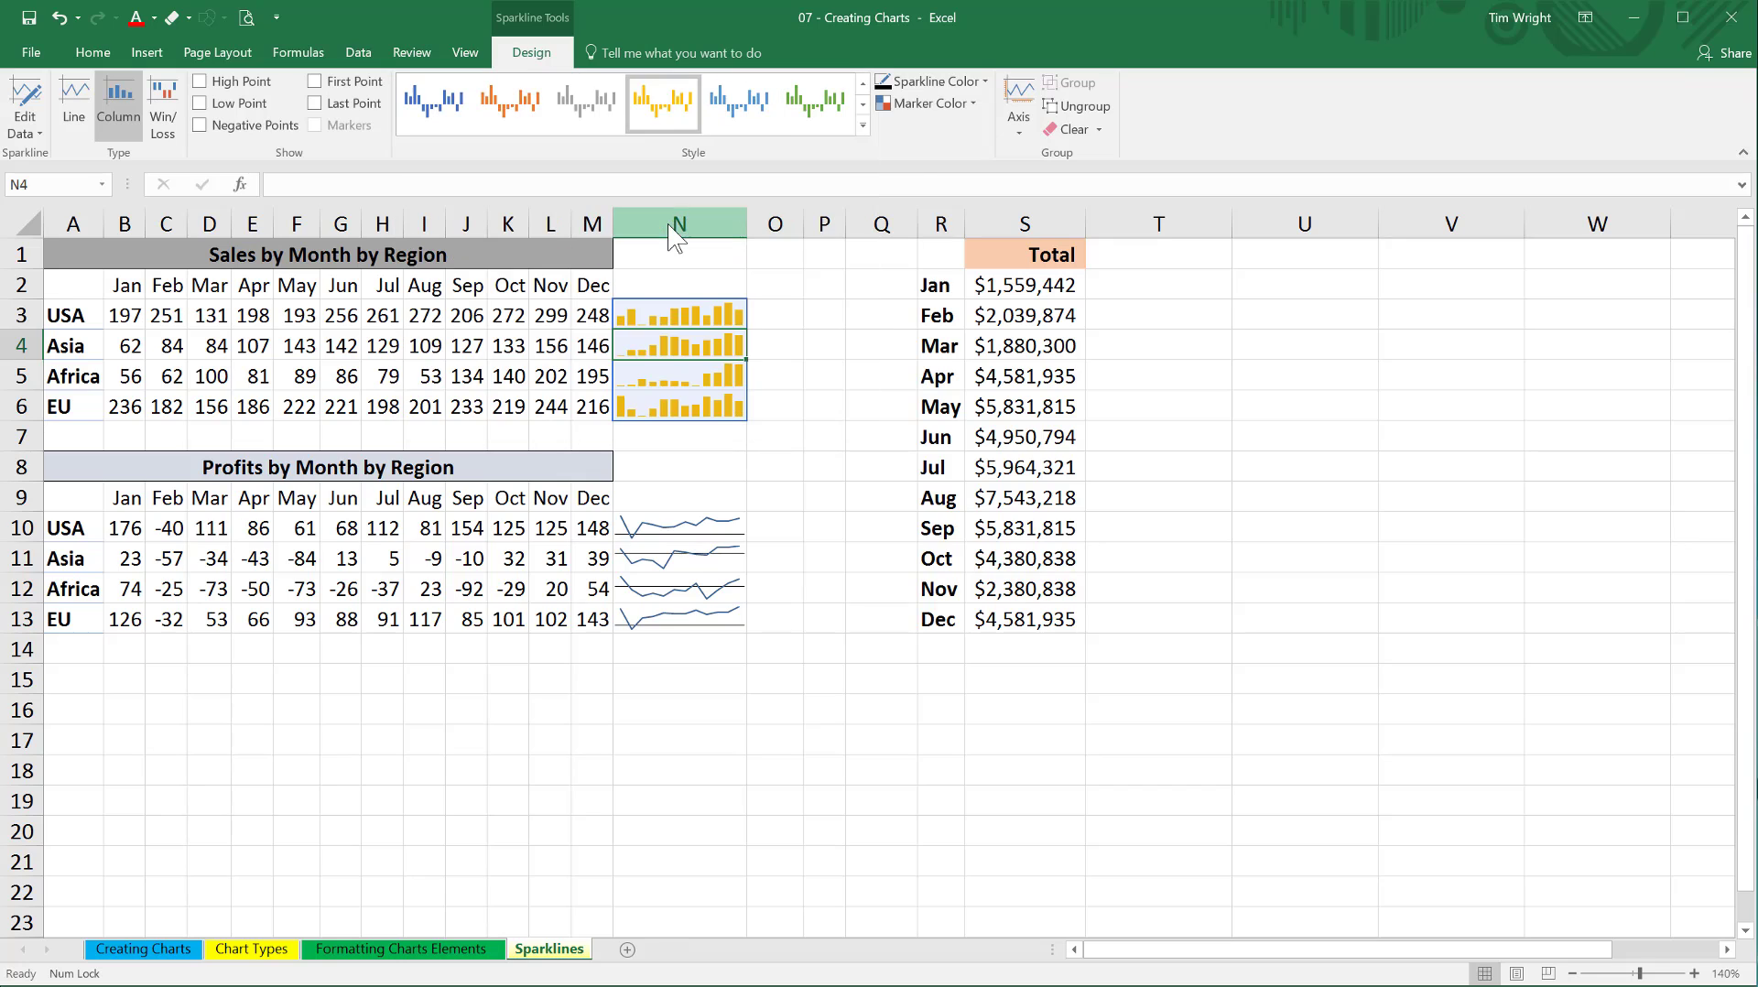
click(985, 82)
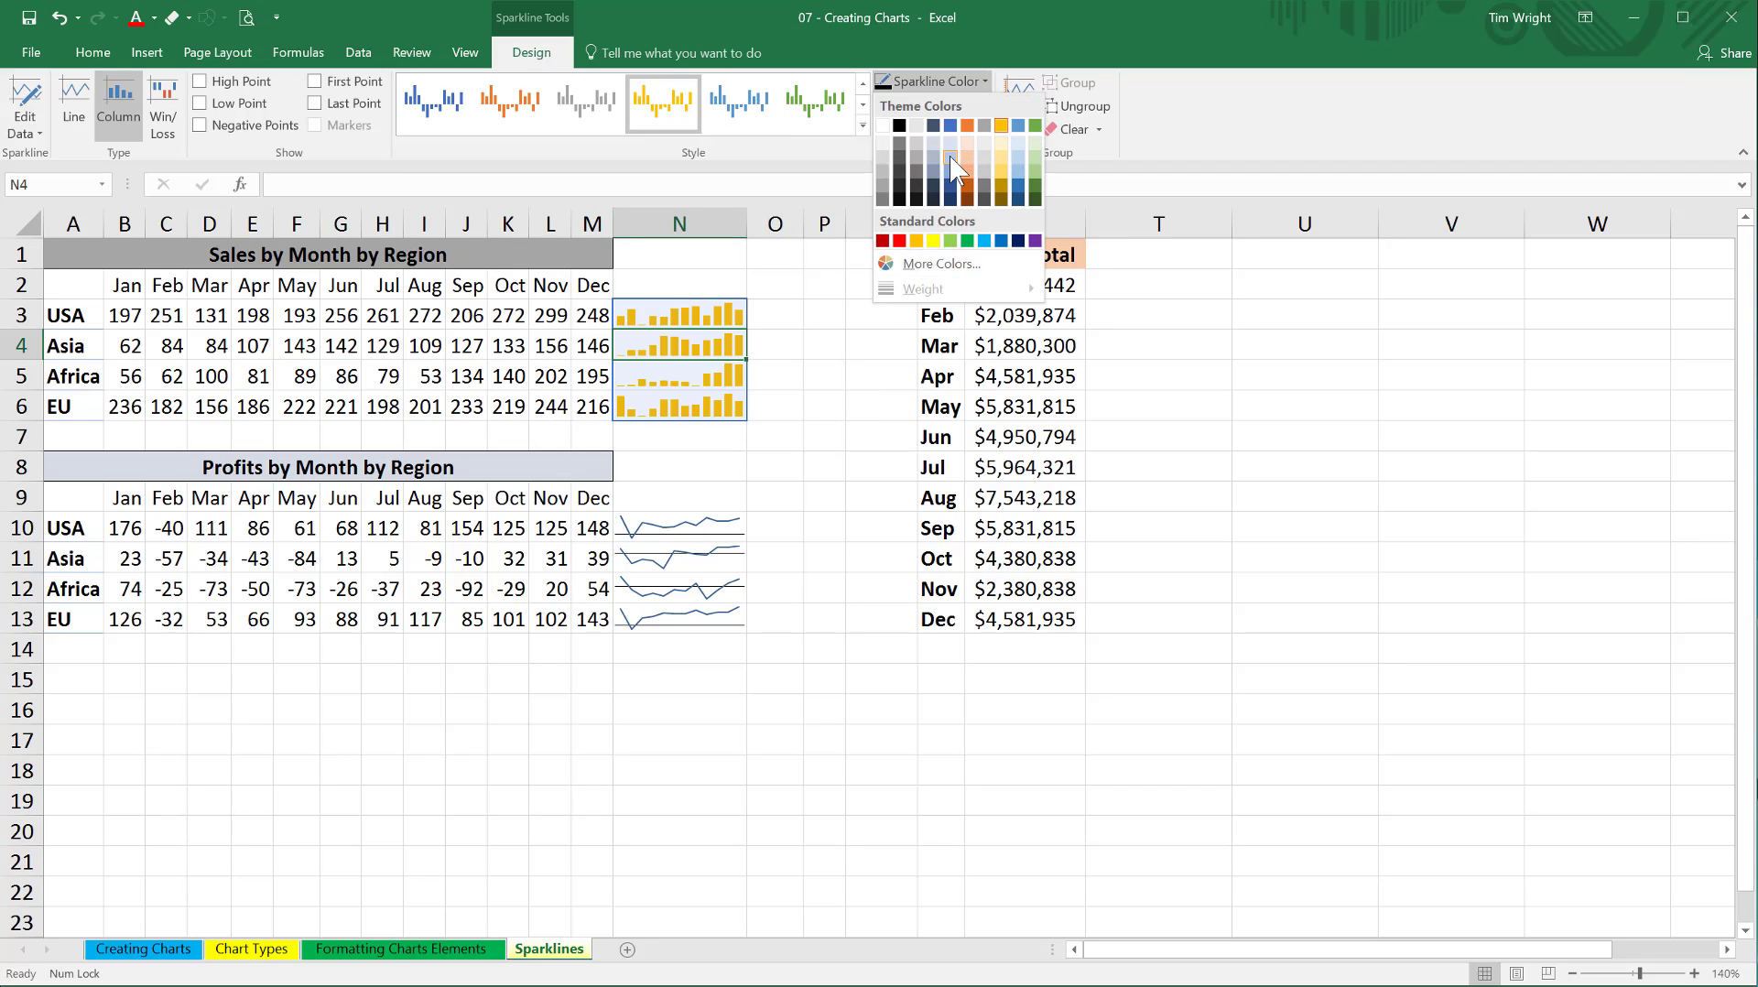
key(Escape)
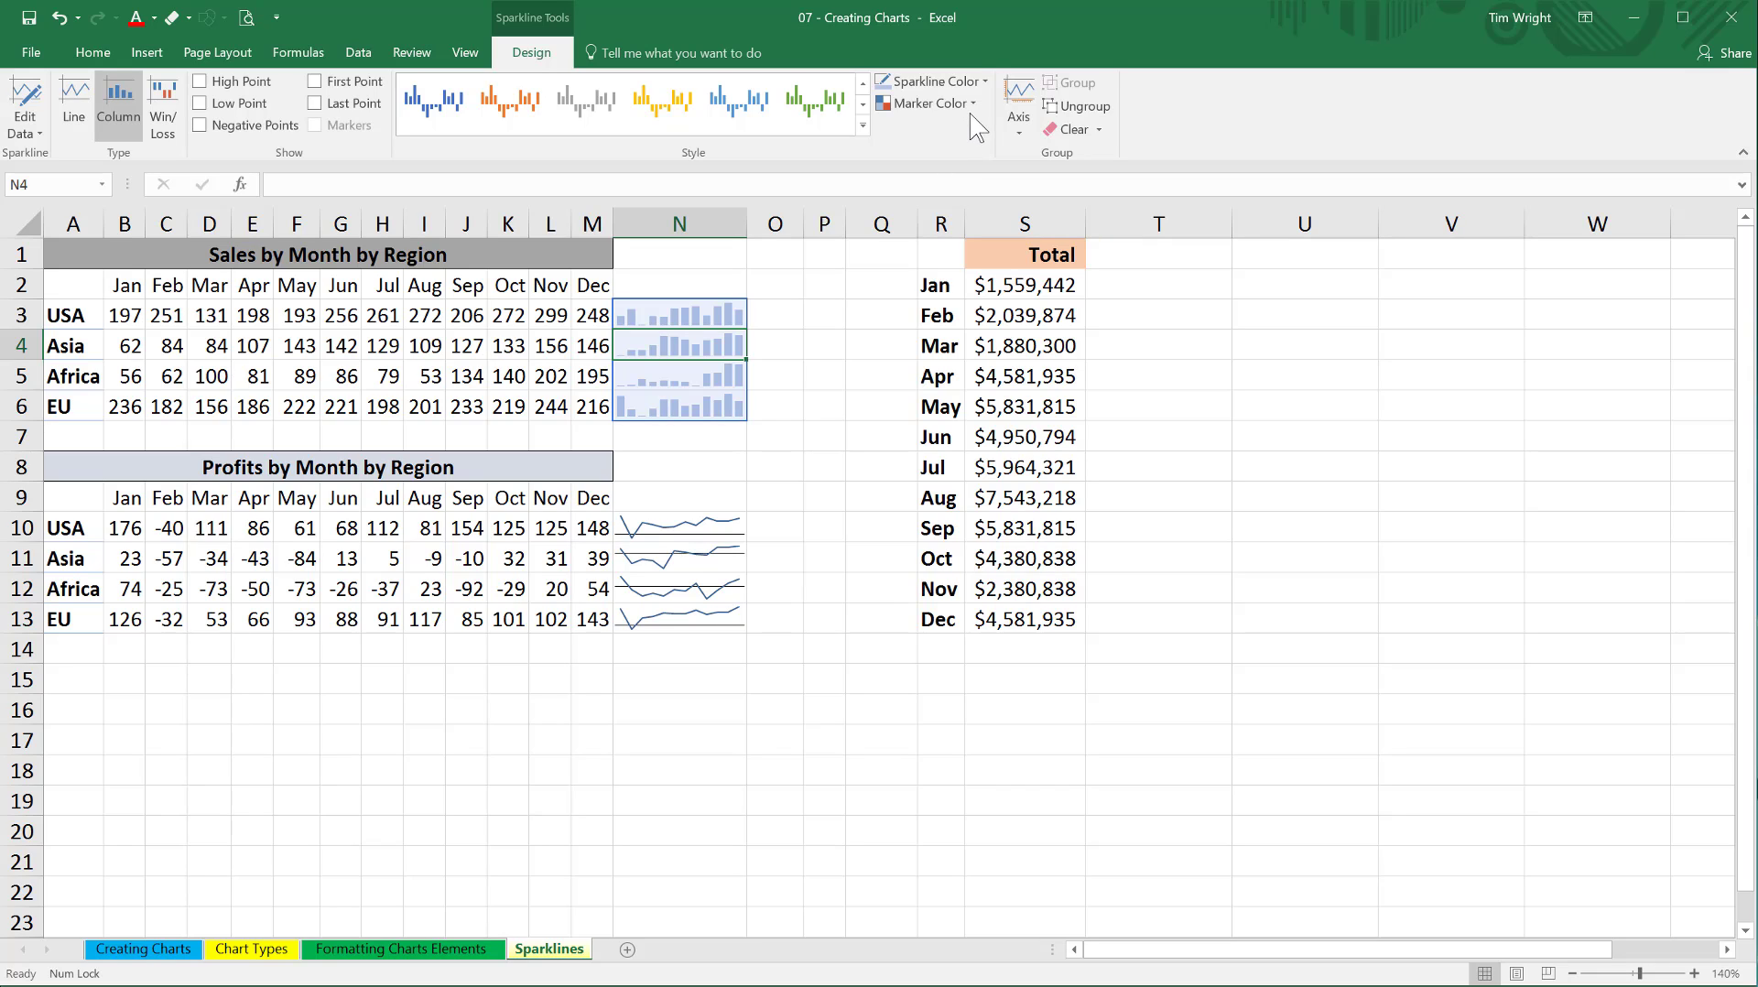
click(976, 105)
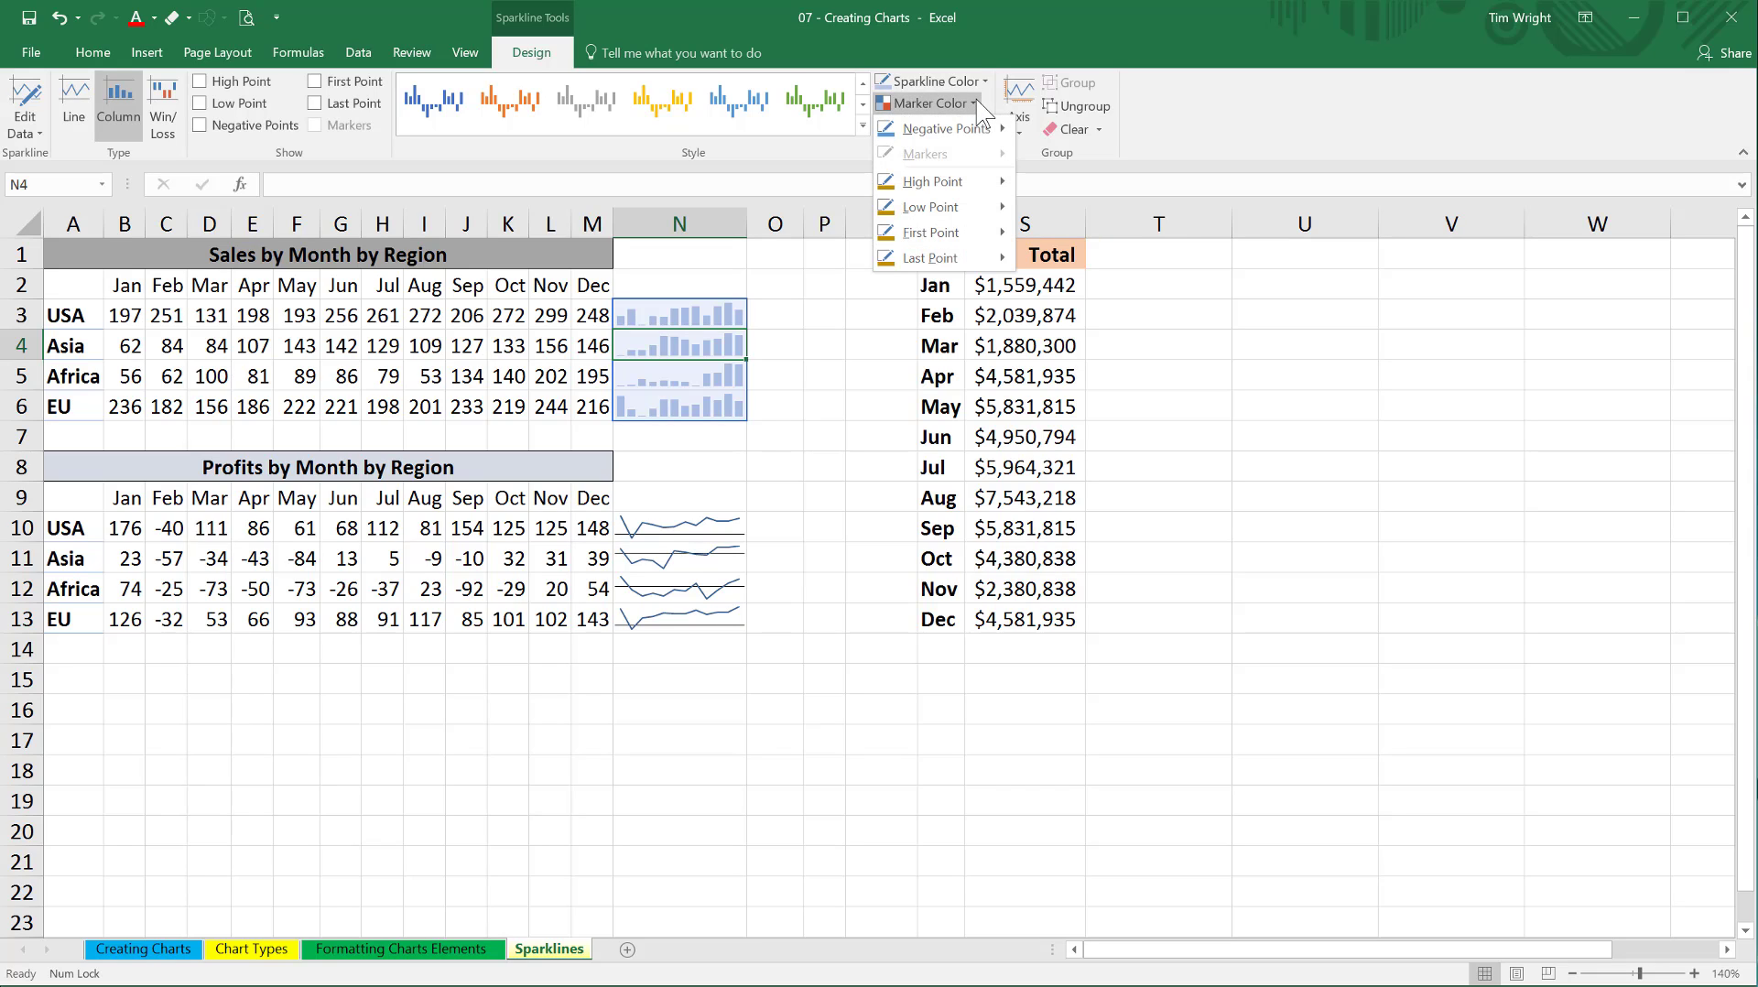
mouse_move(950, 181)
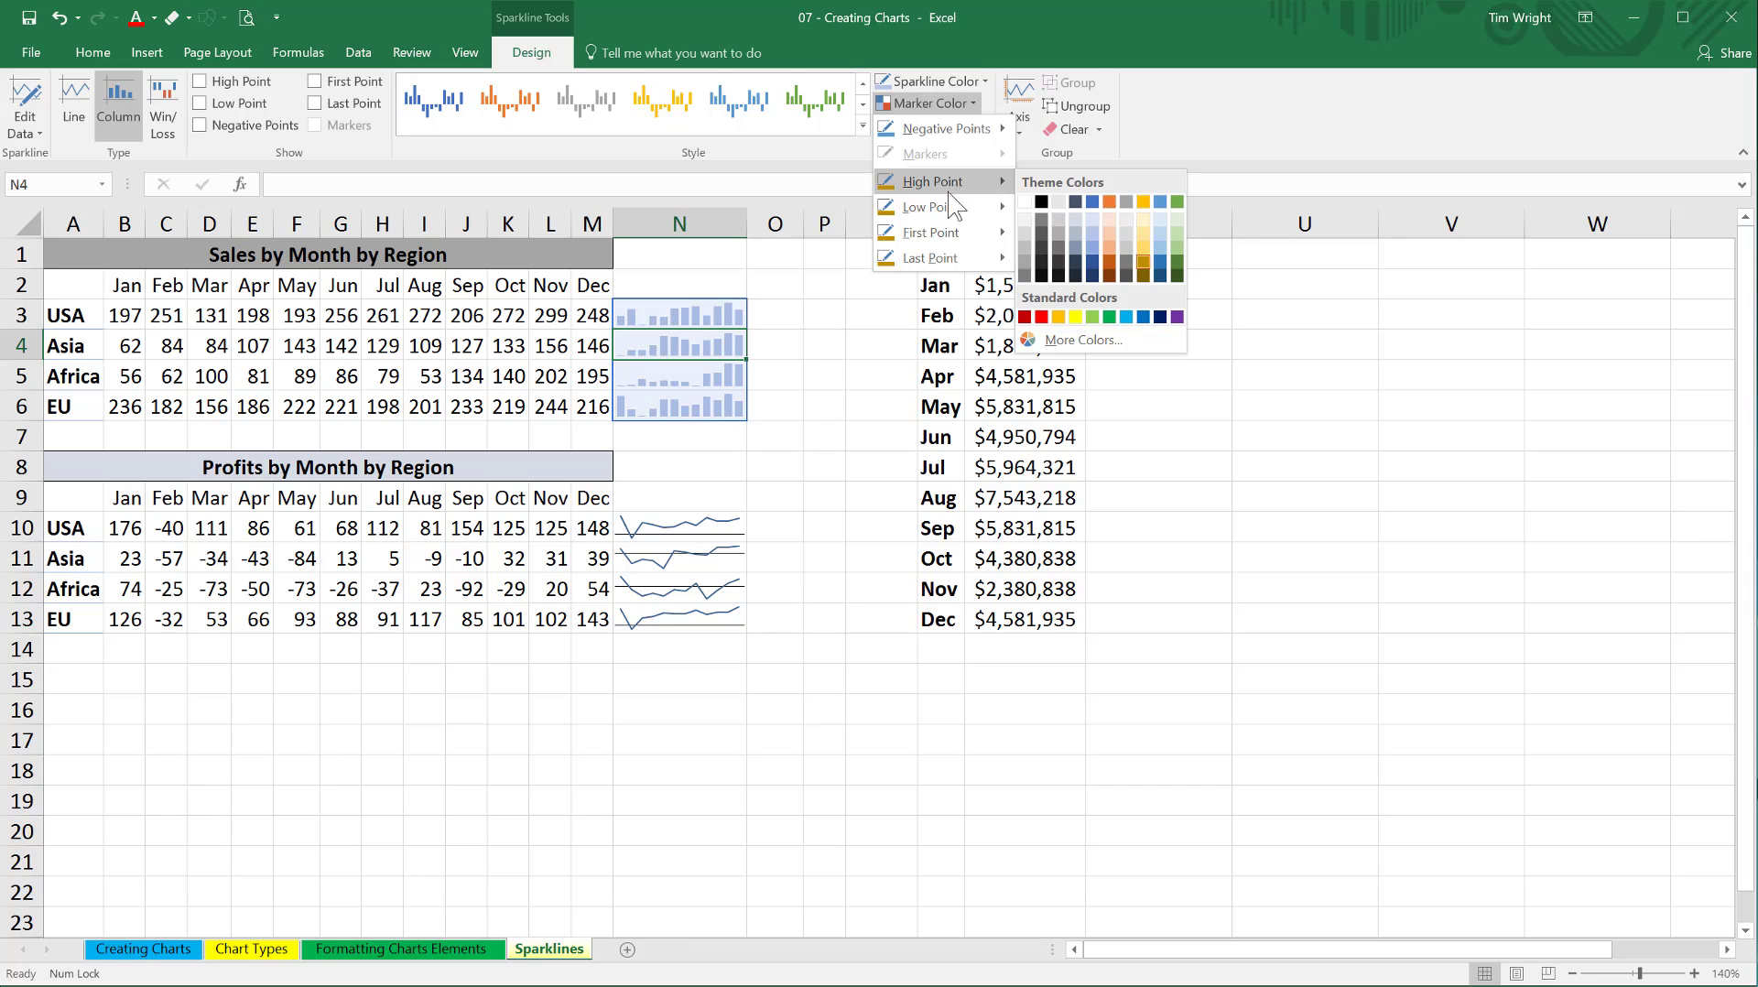
mouse_move(942, 261)
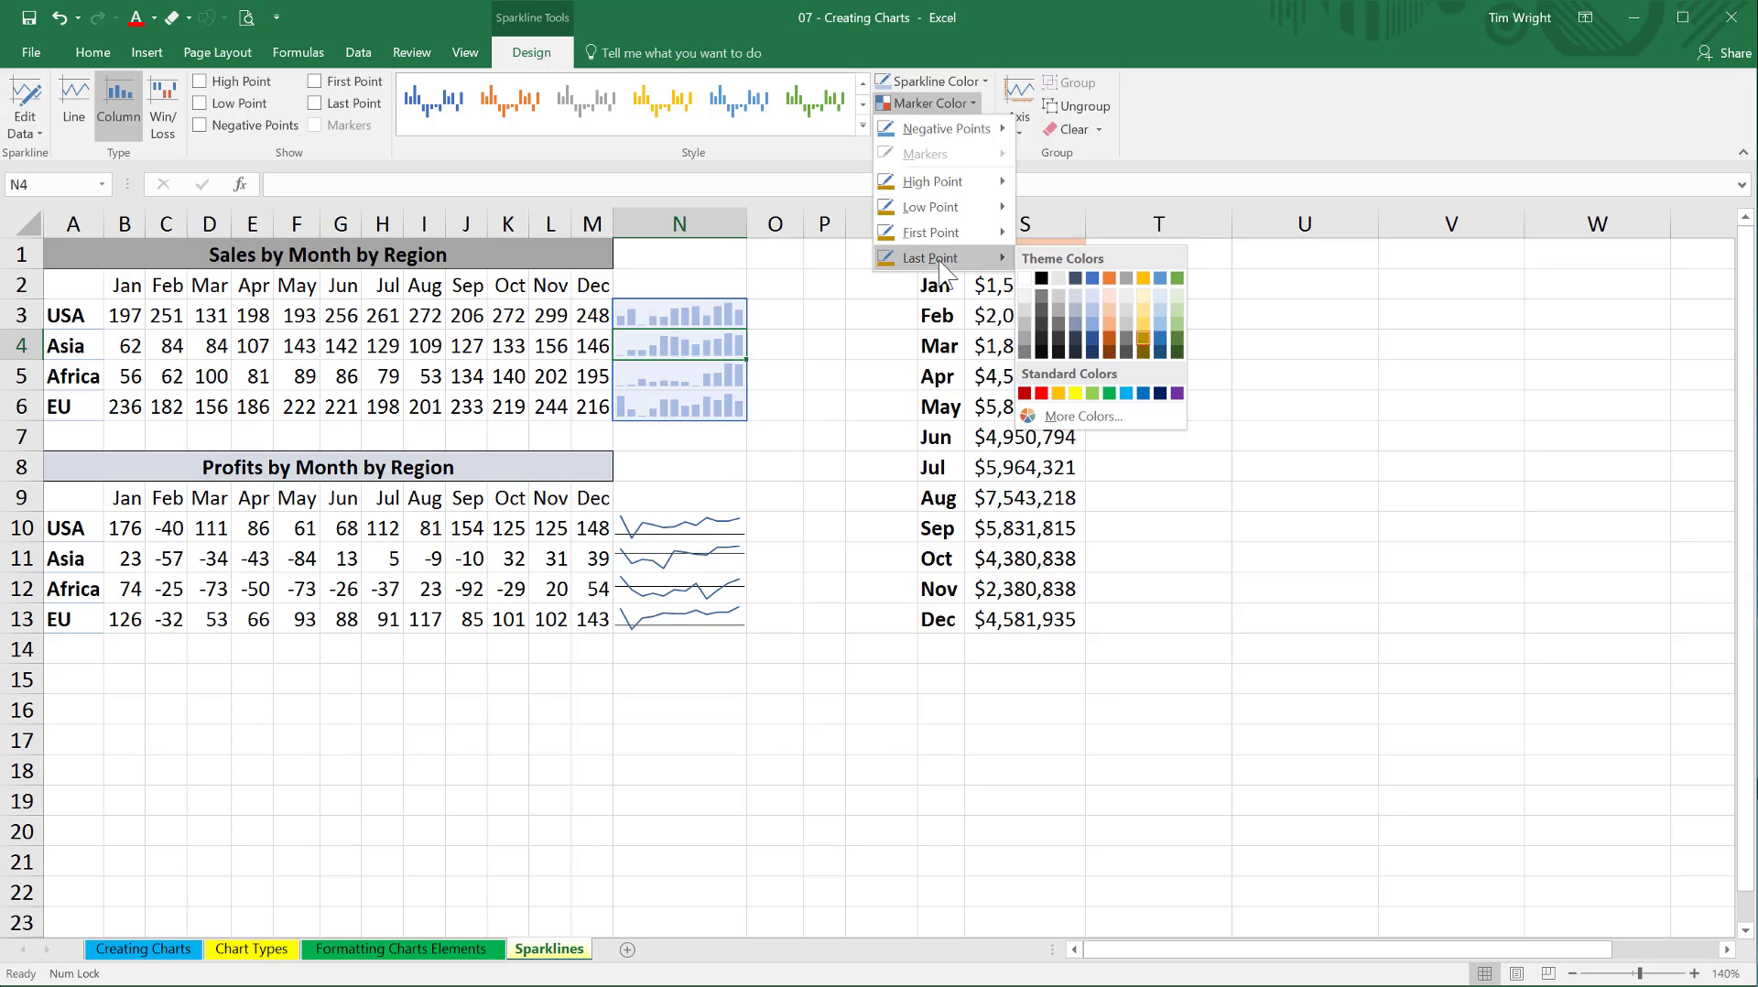
mouse_move(976, 135)
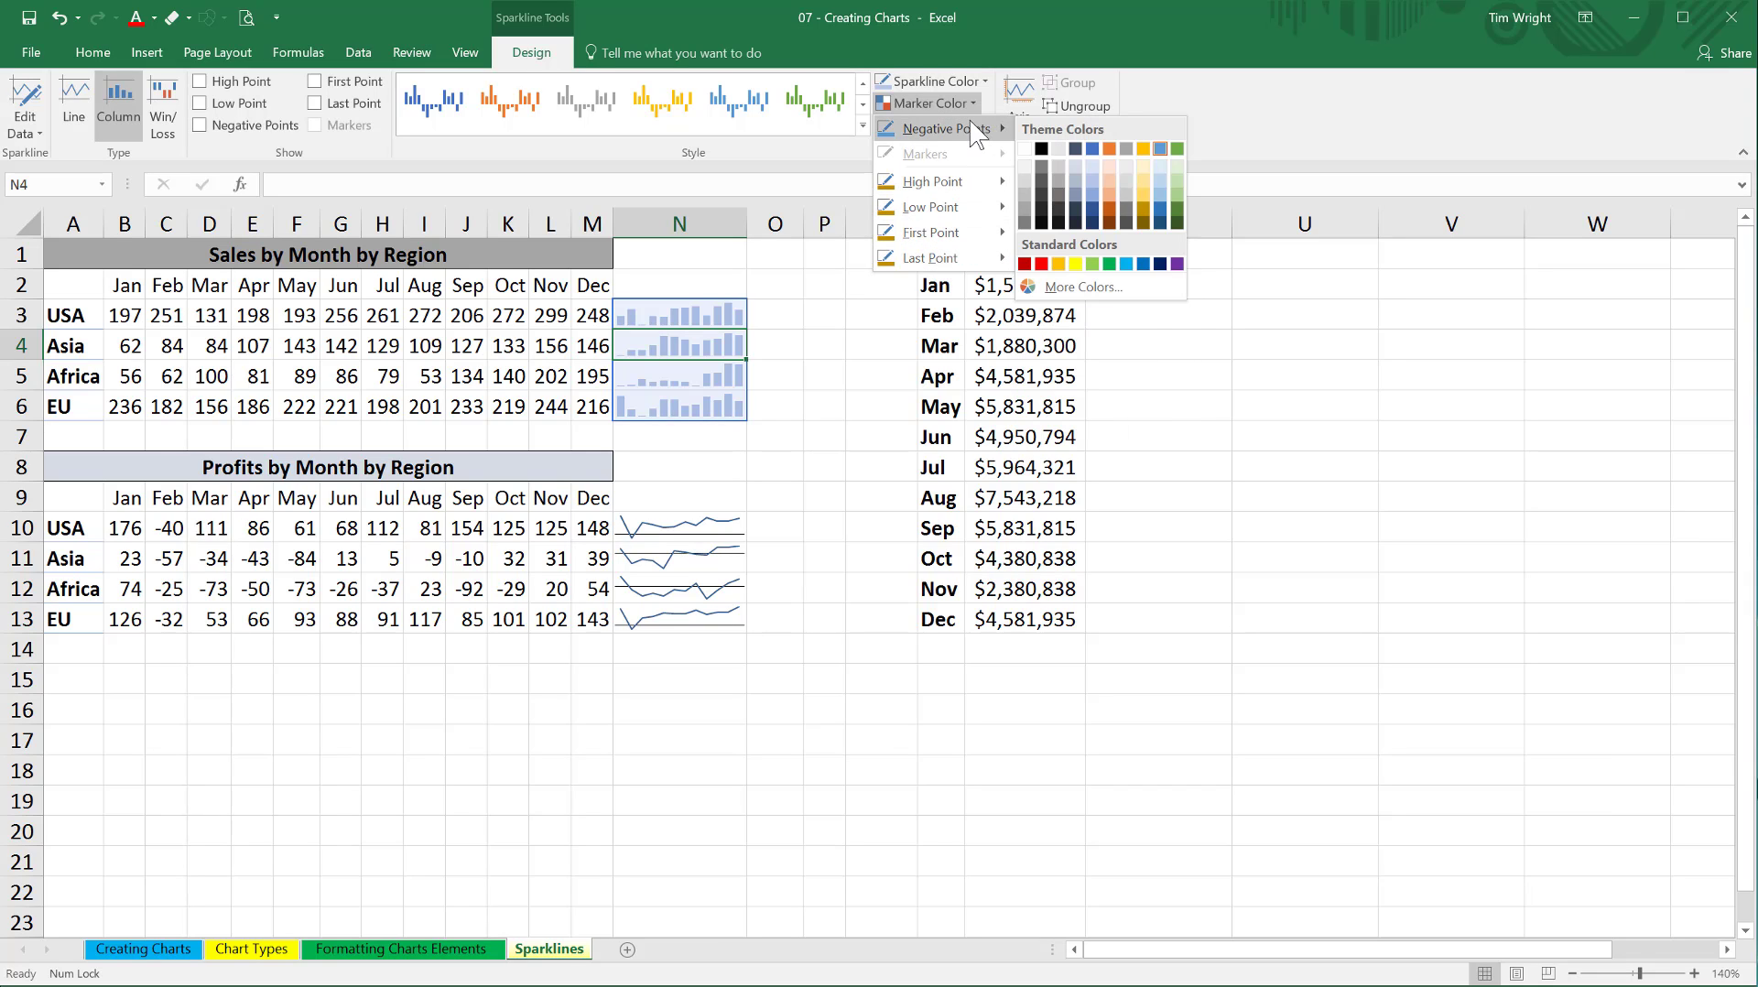
click(360, 153)
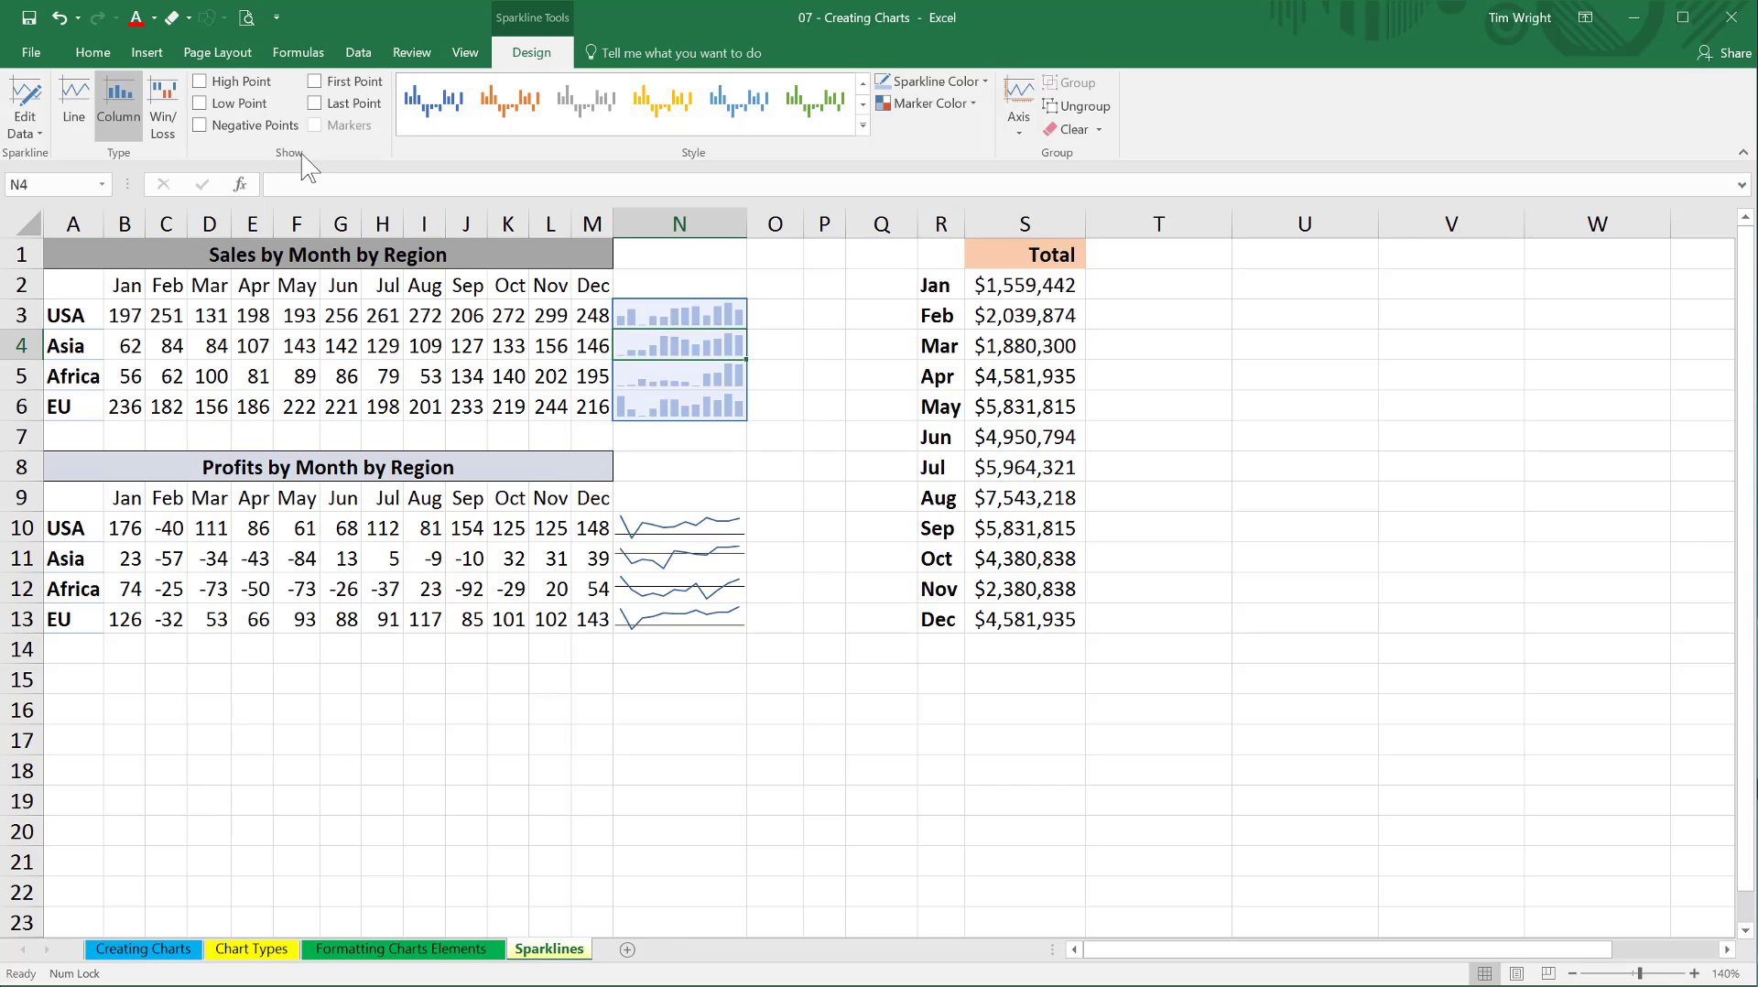
Try highlighting the first, last and high points of the sales column sparklines, and switch those highlights back off.
click(314, 82)
click(315, 104)
click(315, 103)
click(314, 82)
click(202, 83)
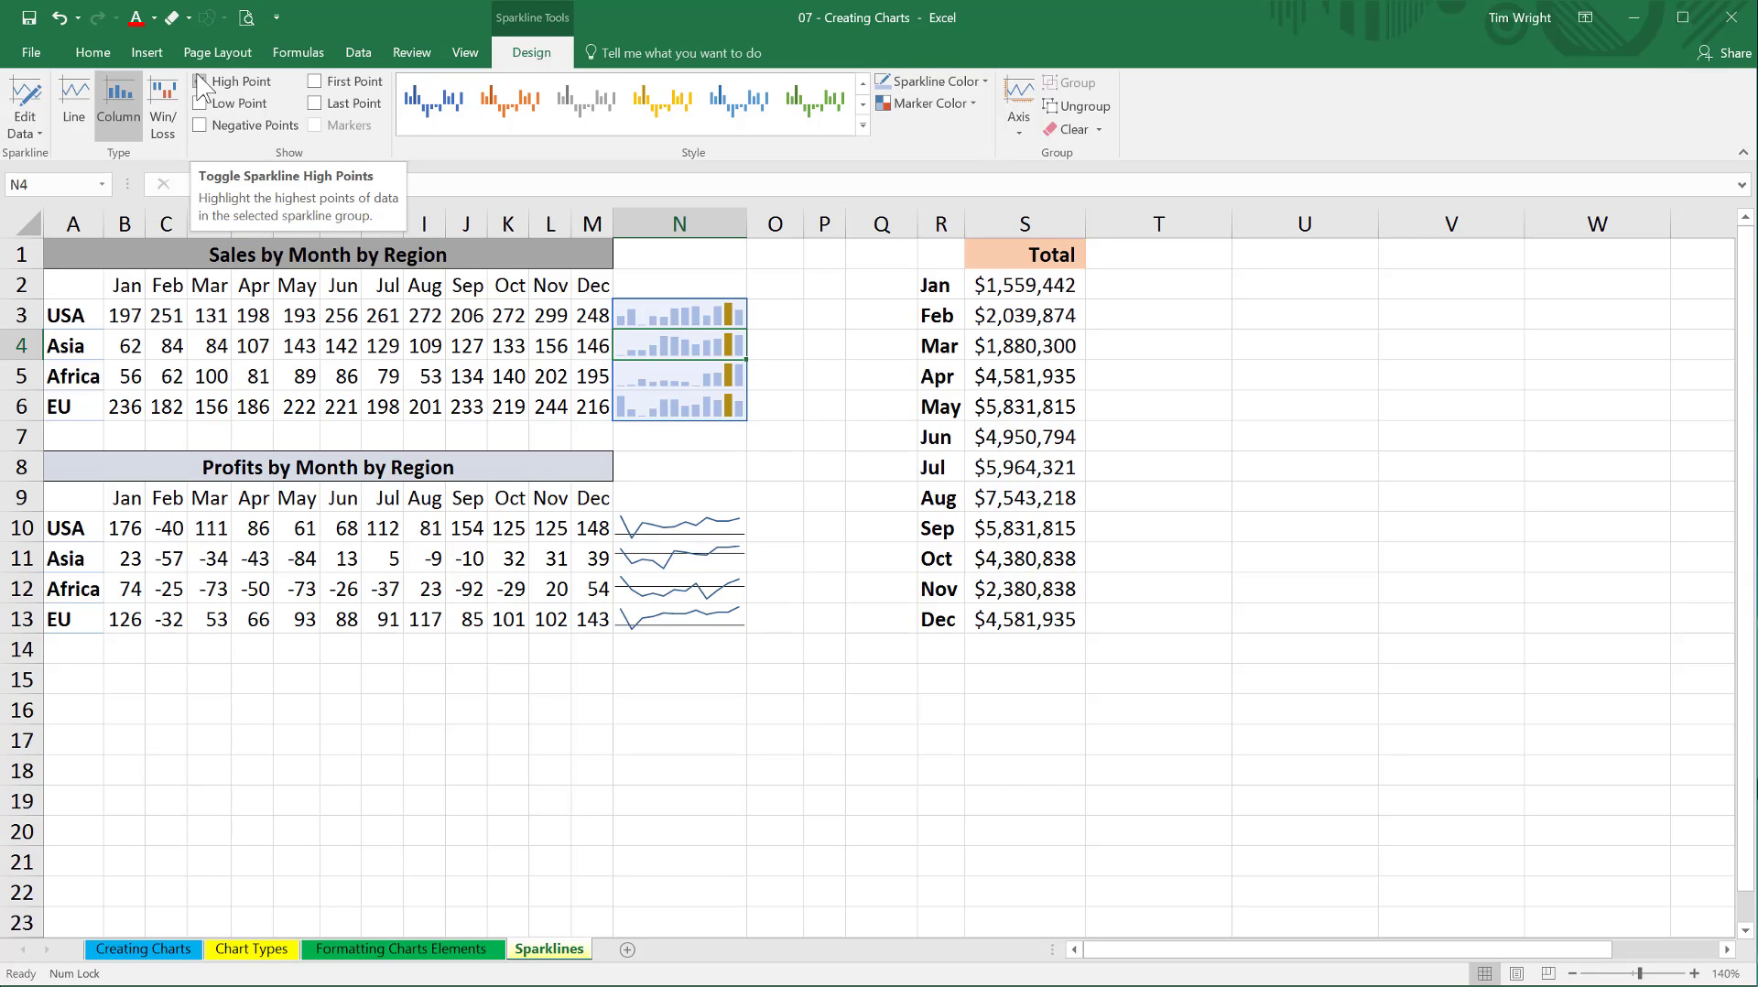
click(202, 82)
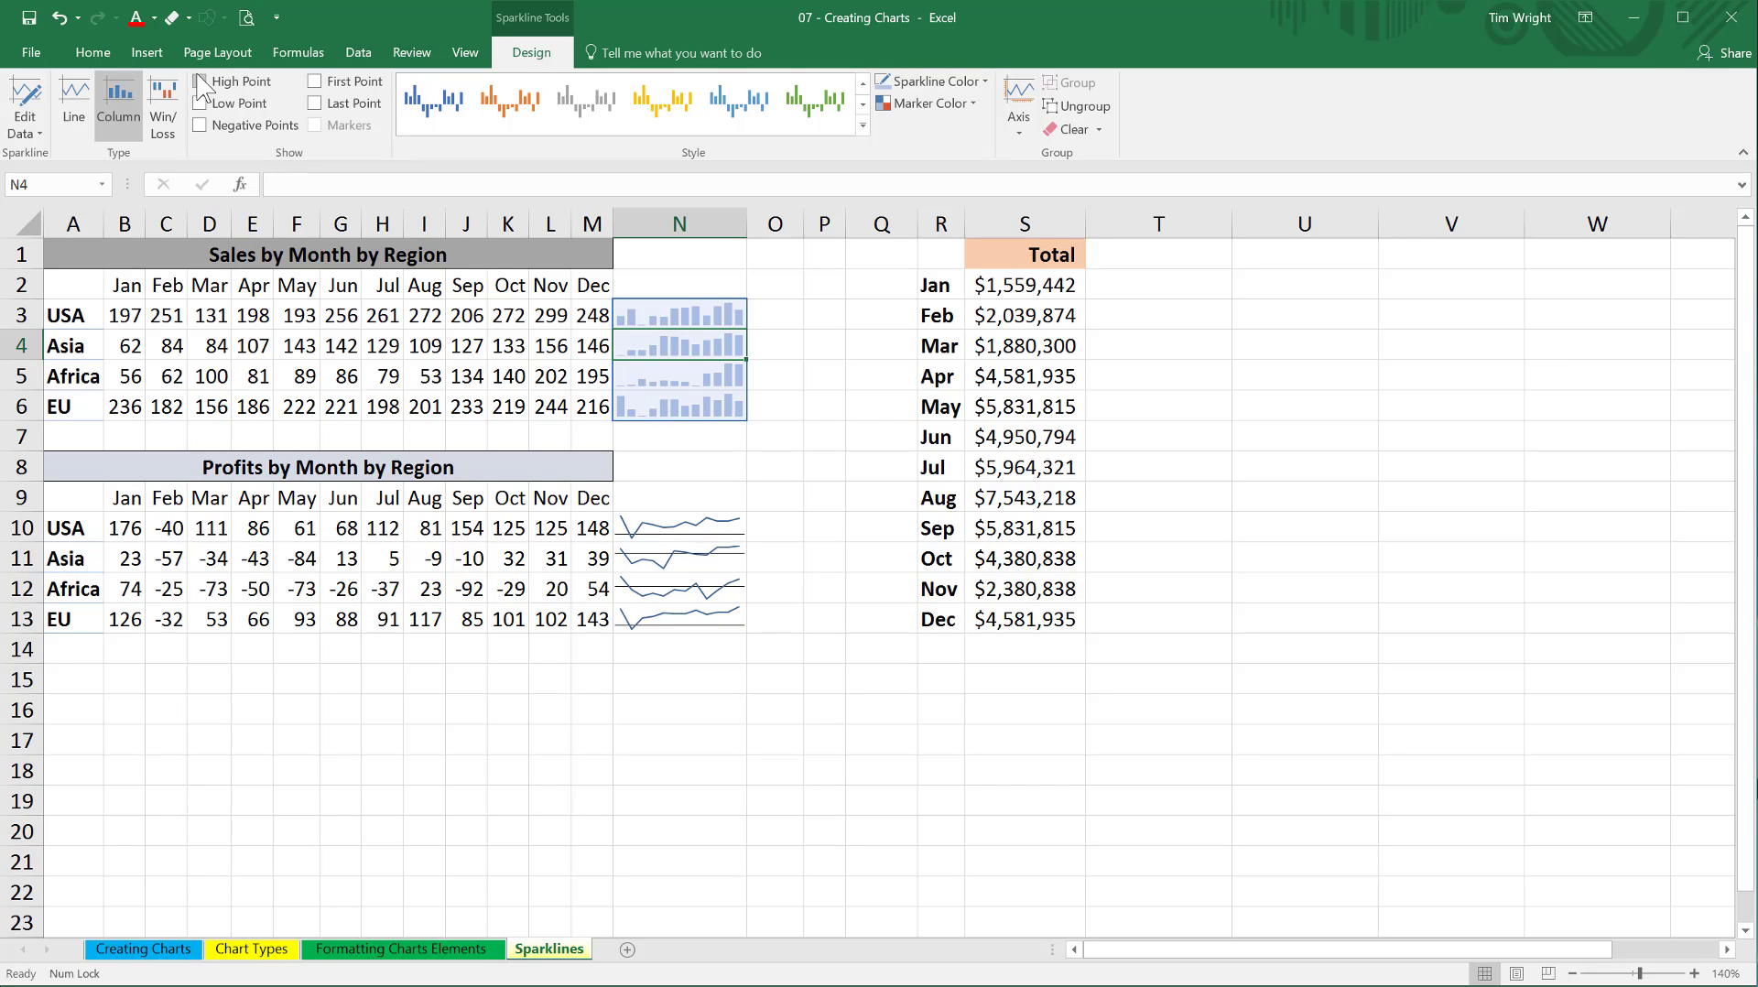
Convert the sales sparklines in N3:N6 to the Win/Loss type.
click(163, 125)
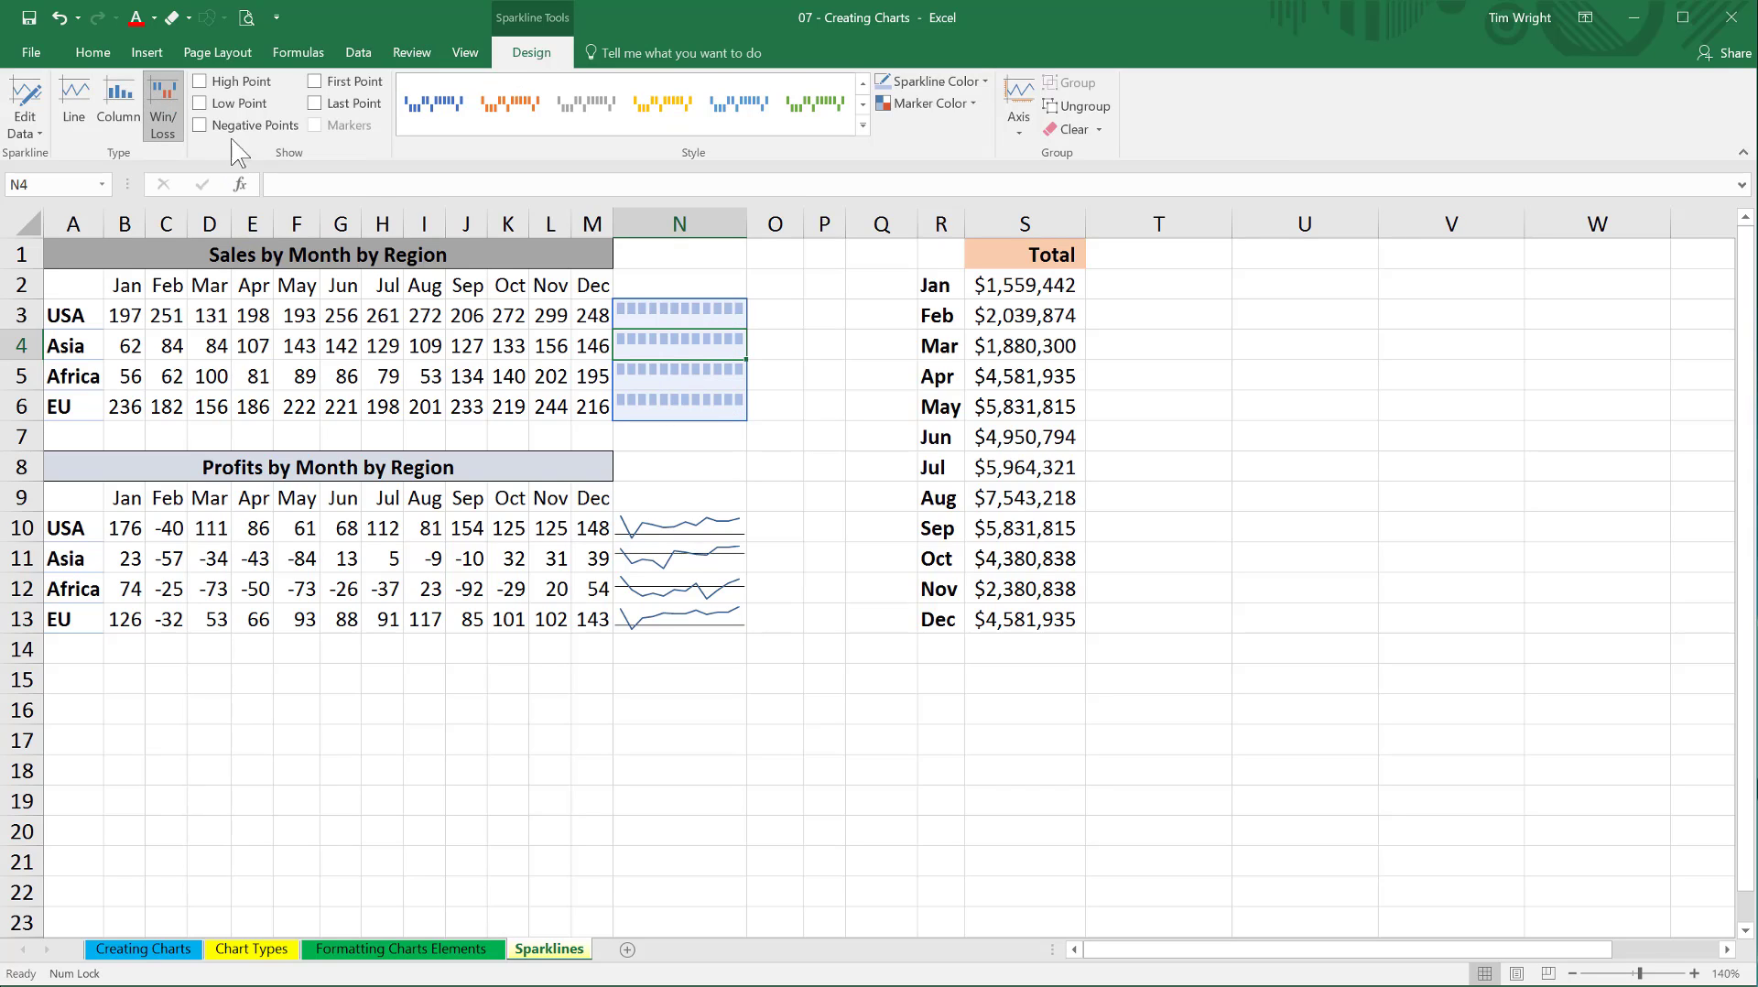
click(791, 352)
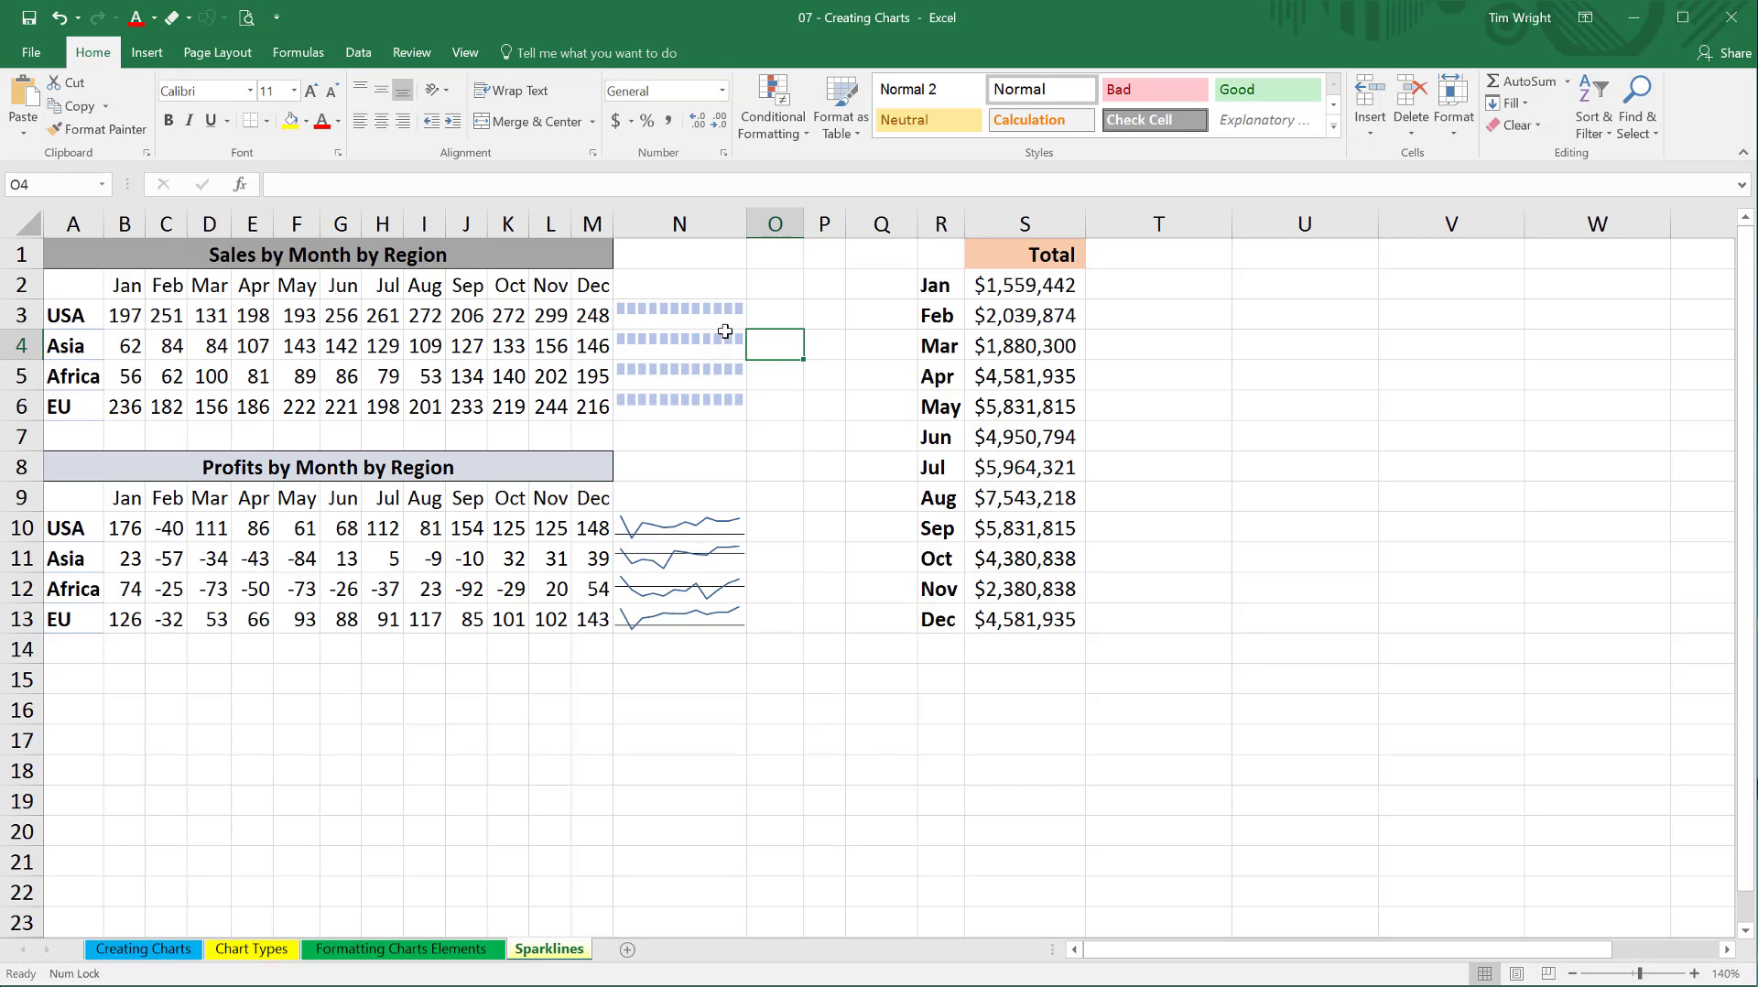
Change Asia's October sales in K4 to -133 and auto-fit the width of column K.
click(508, 349)
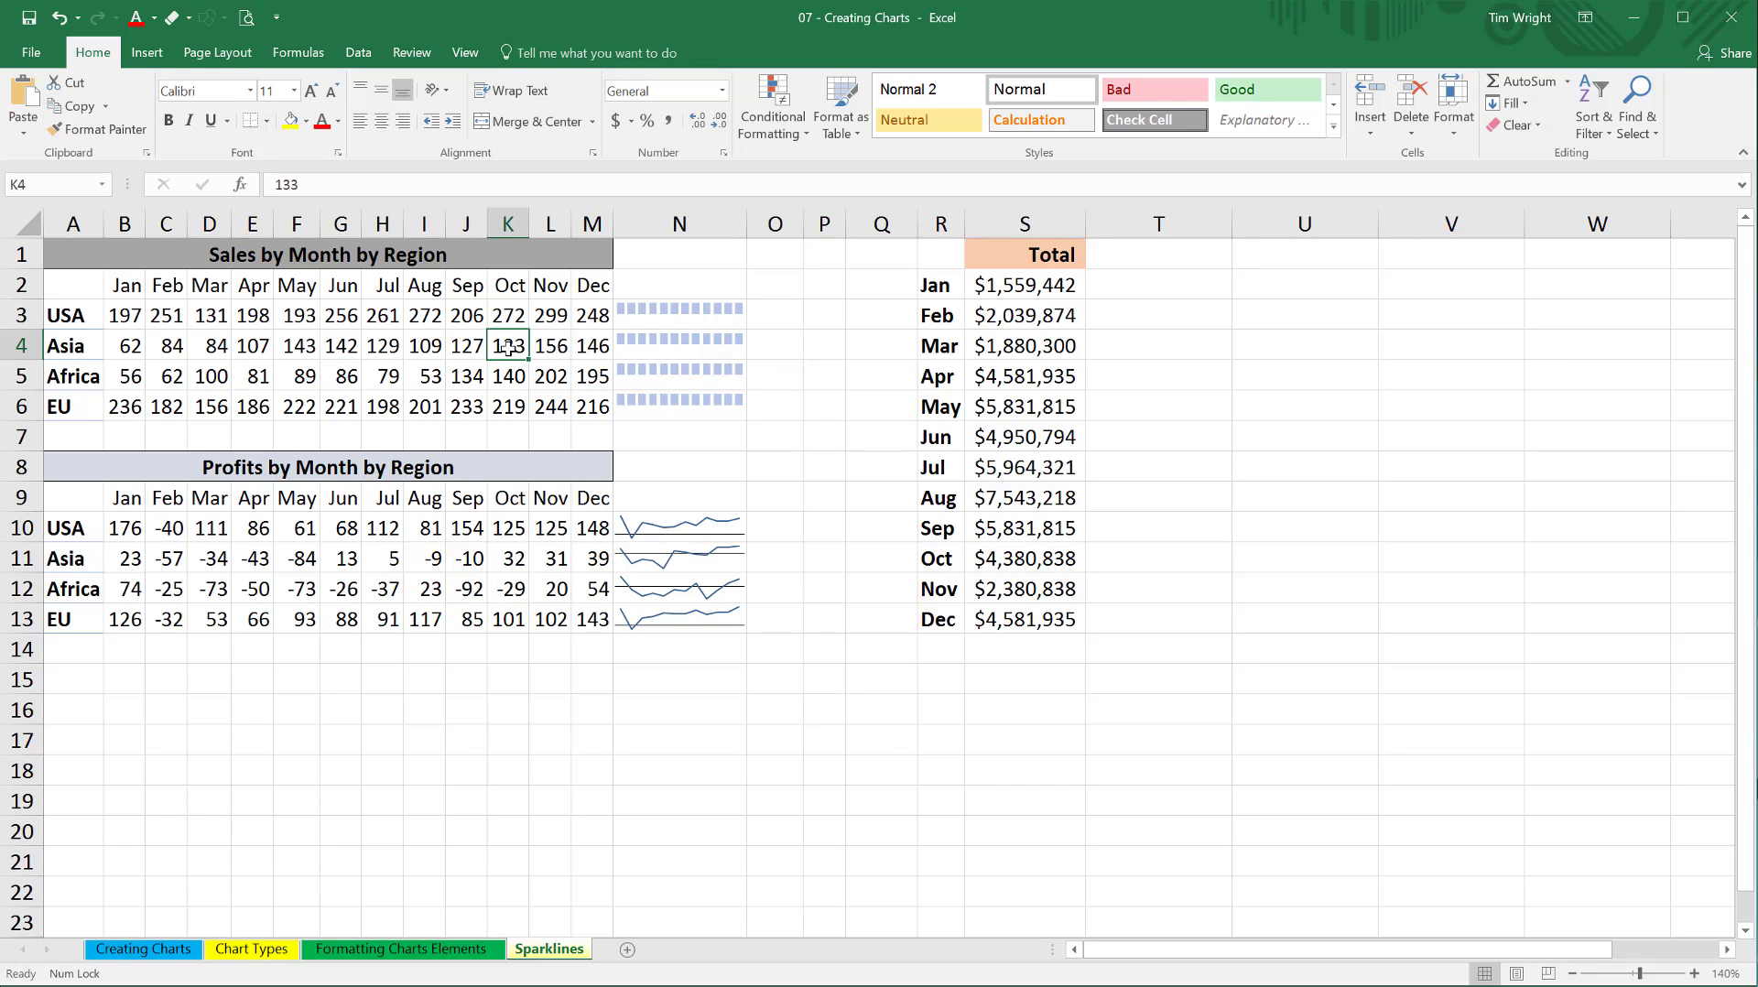
double_click(505, 349)
key(Escape)
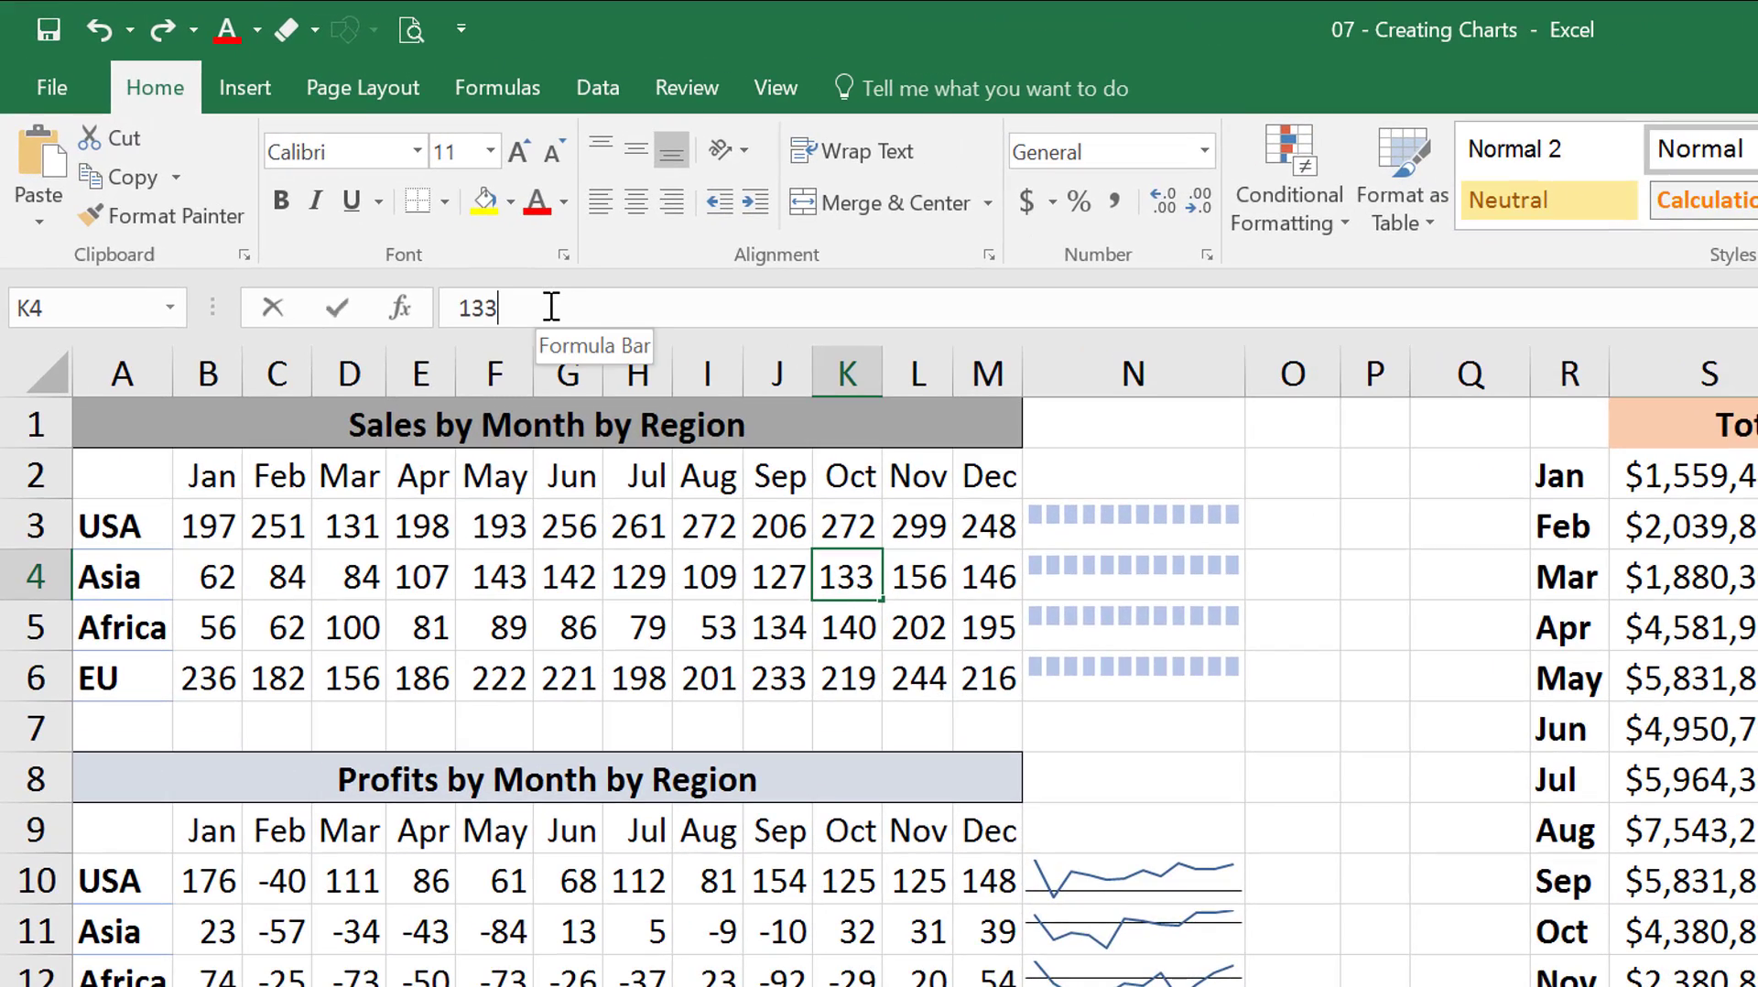
click(552, 314)
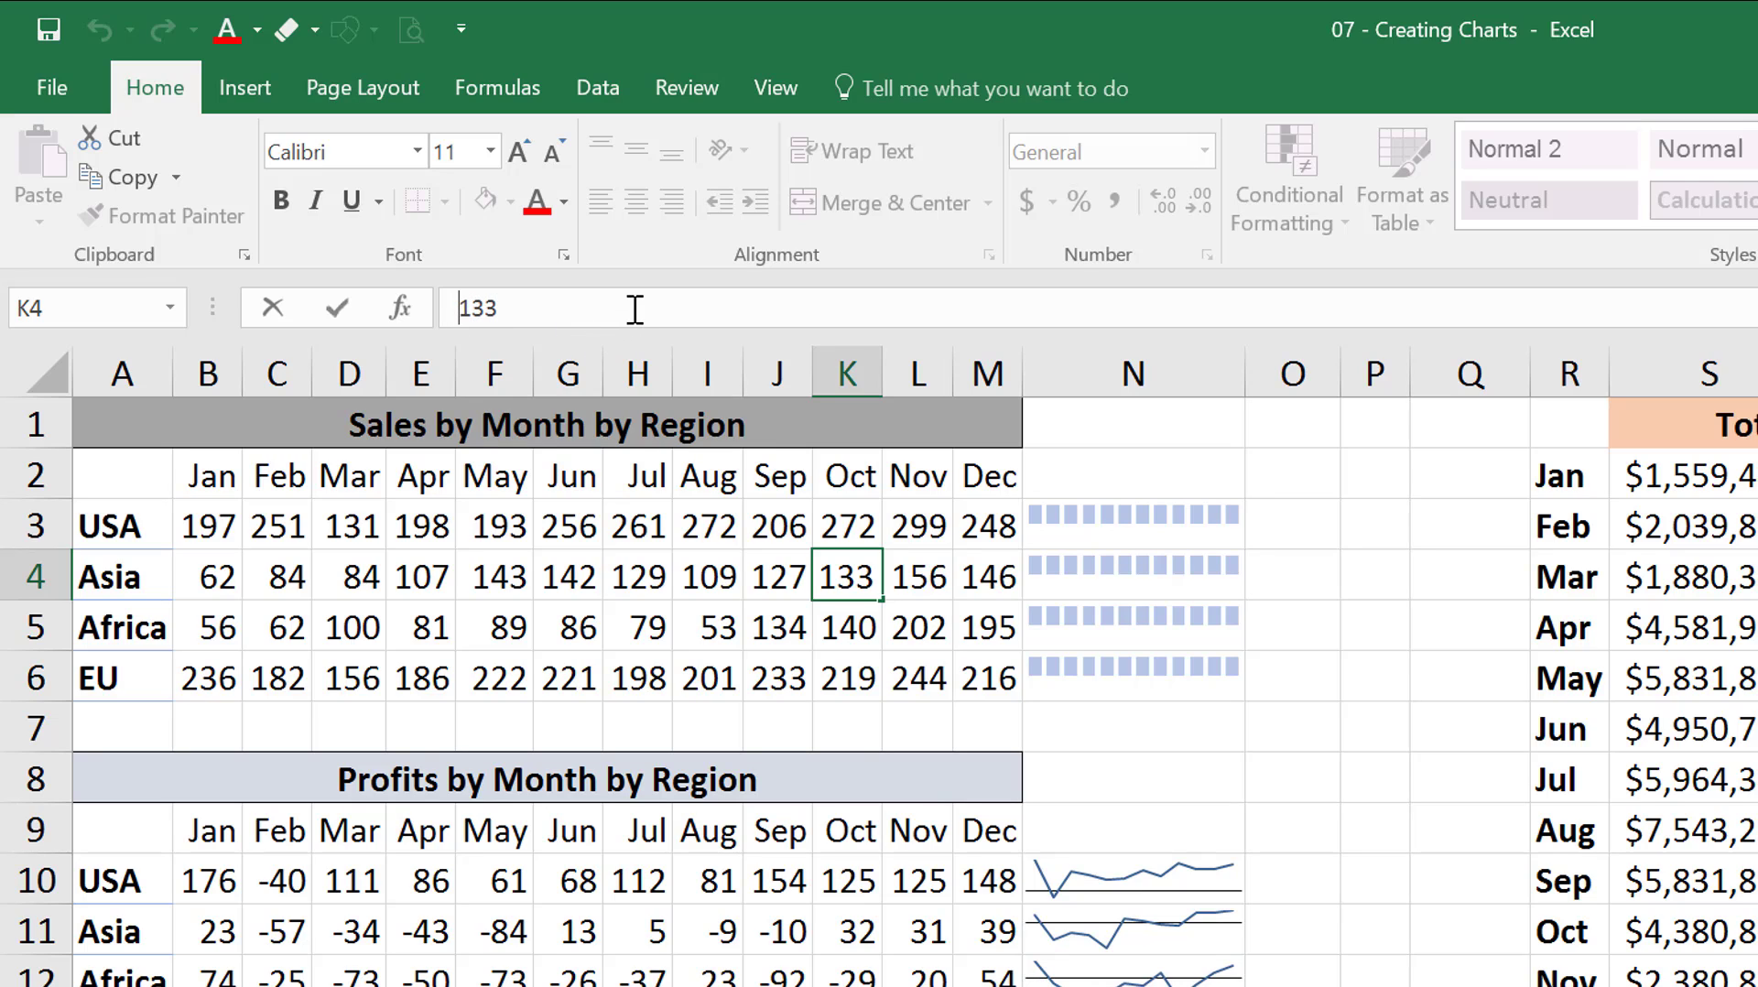
text(-)
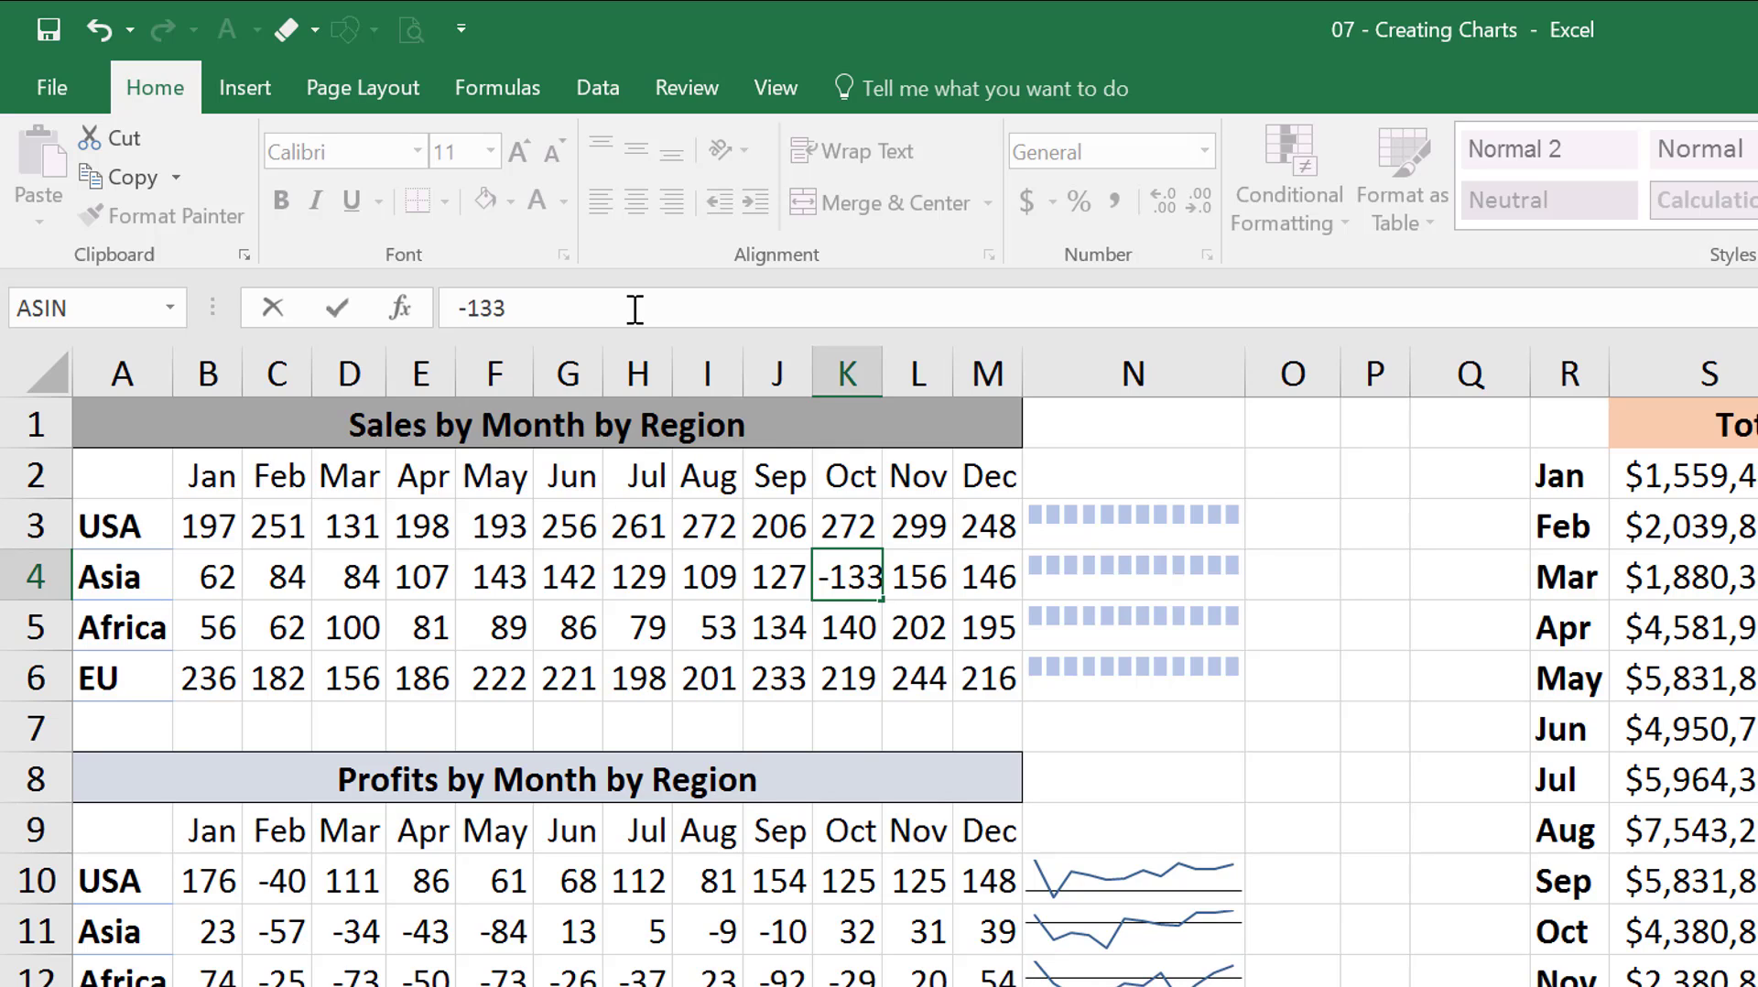
key(Return)
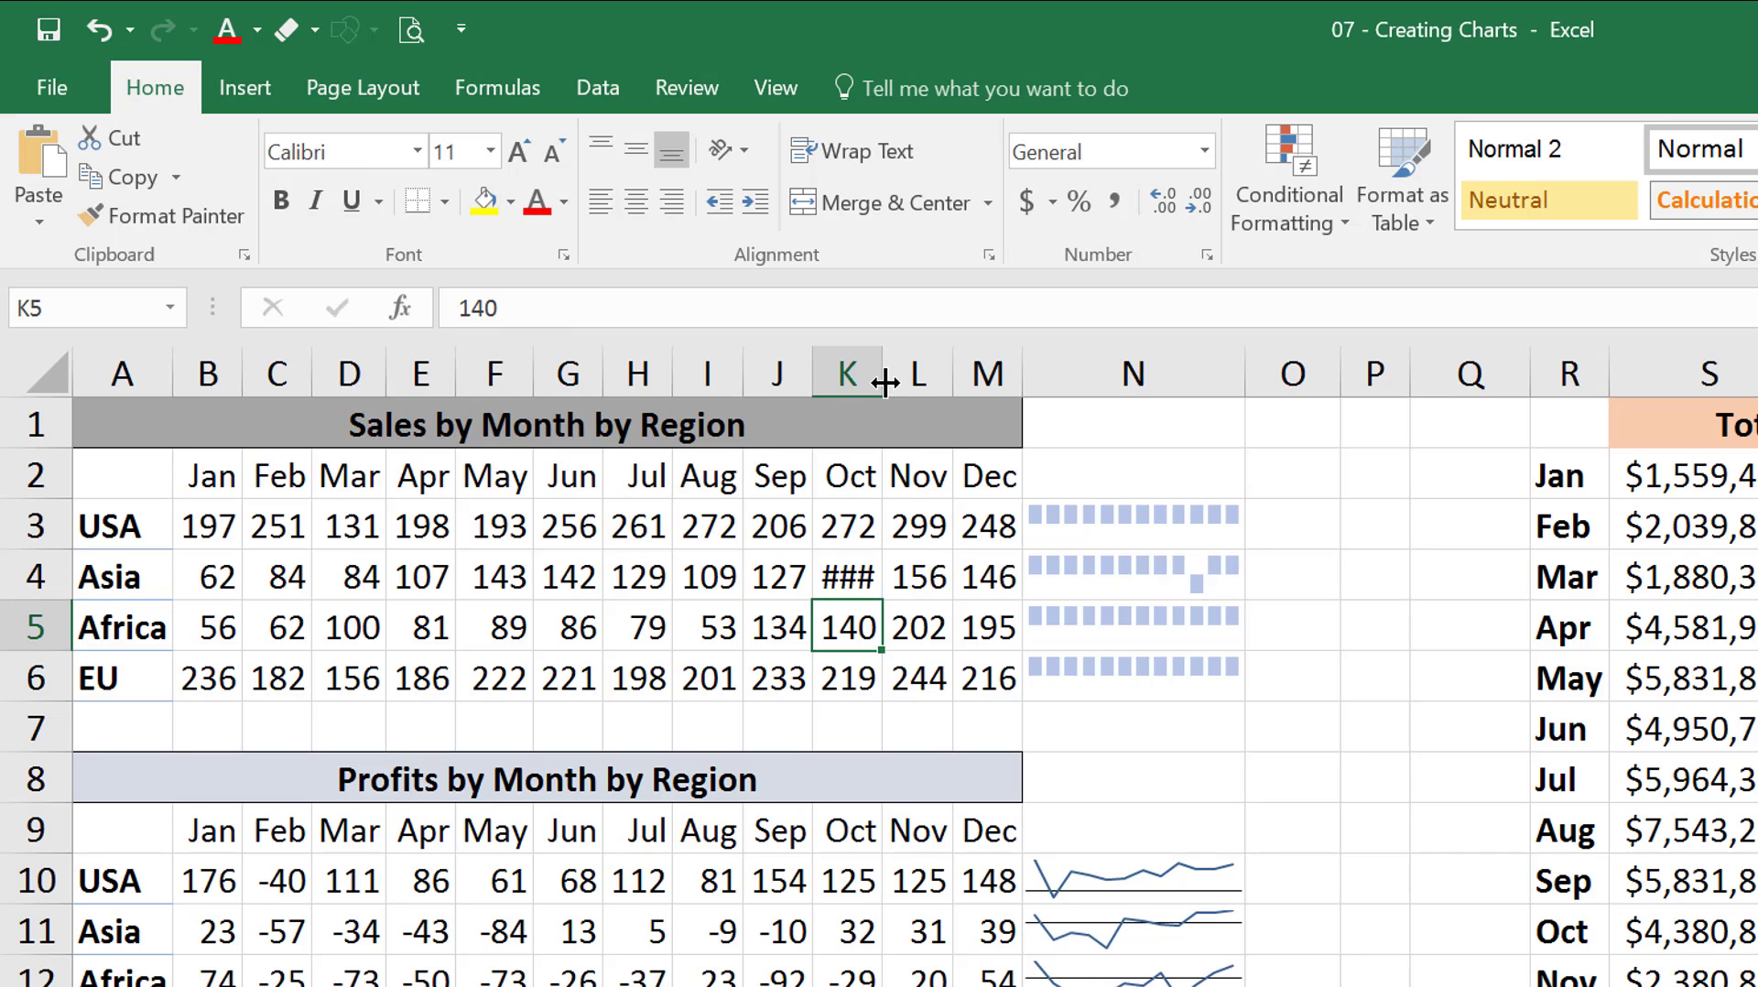
drag(881, 373, 898, 374)
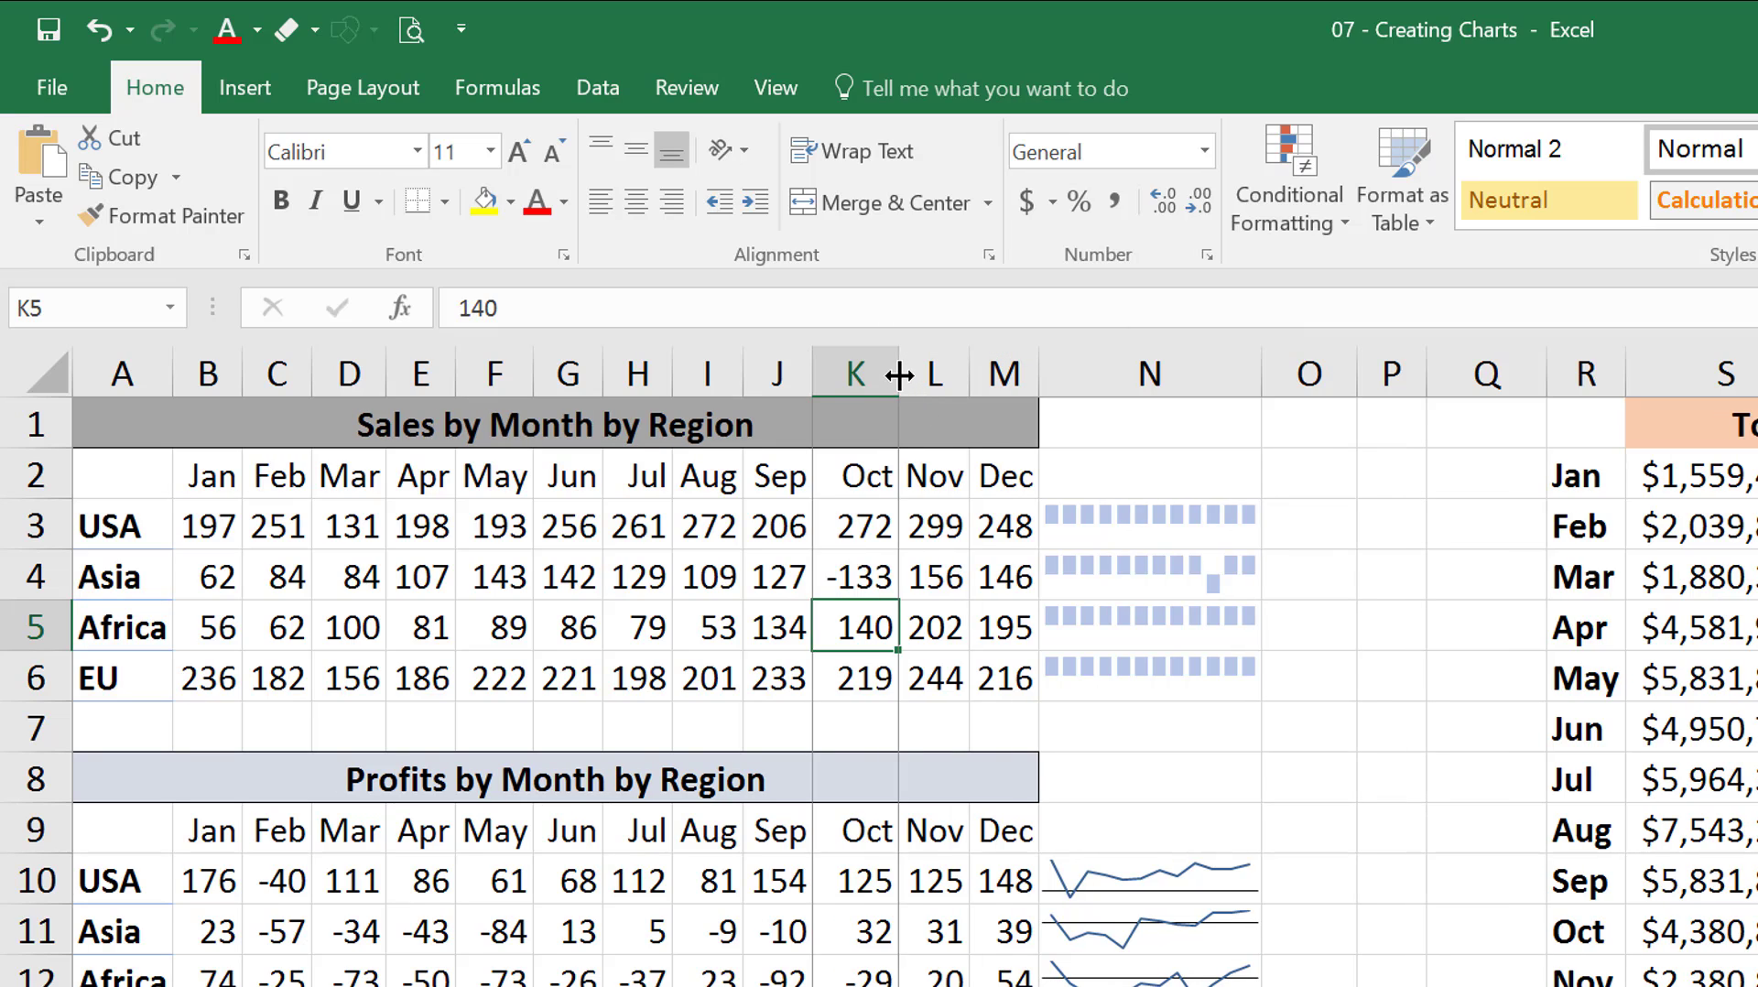
double_click(899, 373)
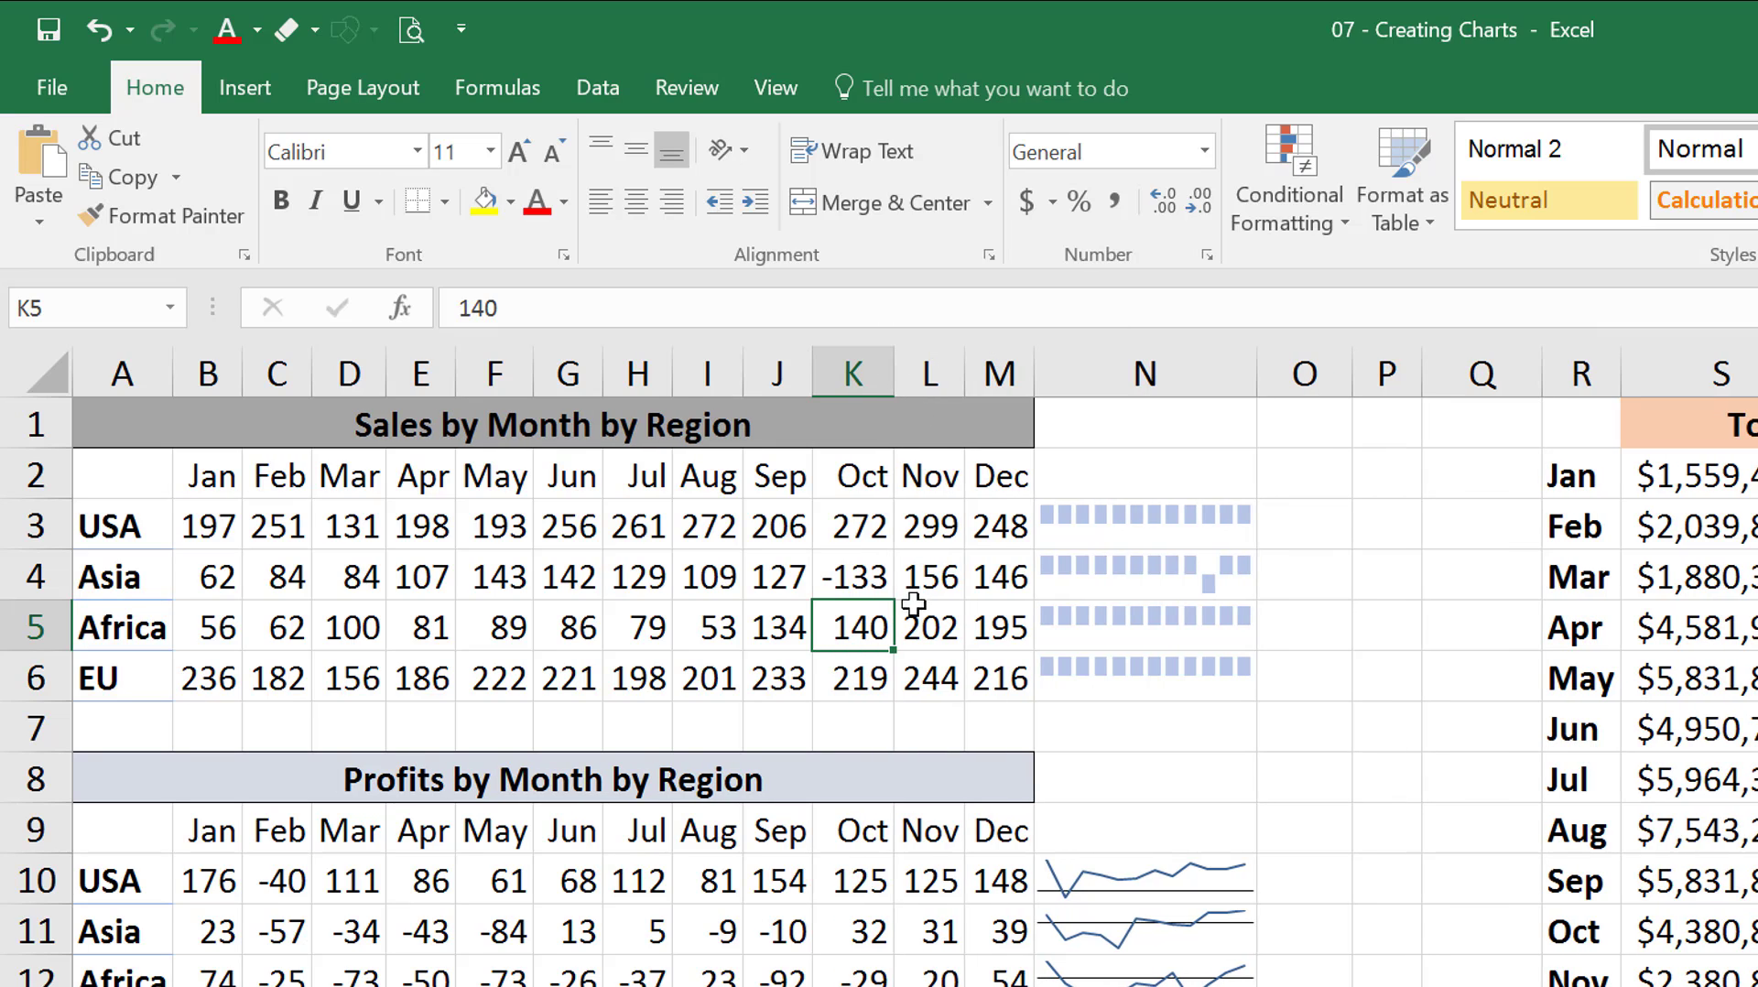
Recolor the sales Win/Loss sparklines in N3:N6 dark blue.
click(1237, 573)
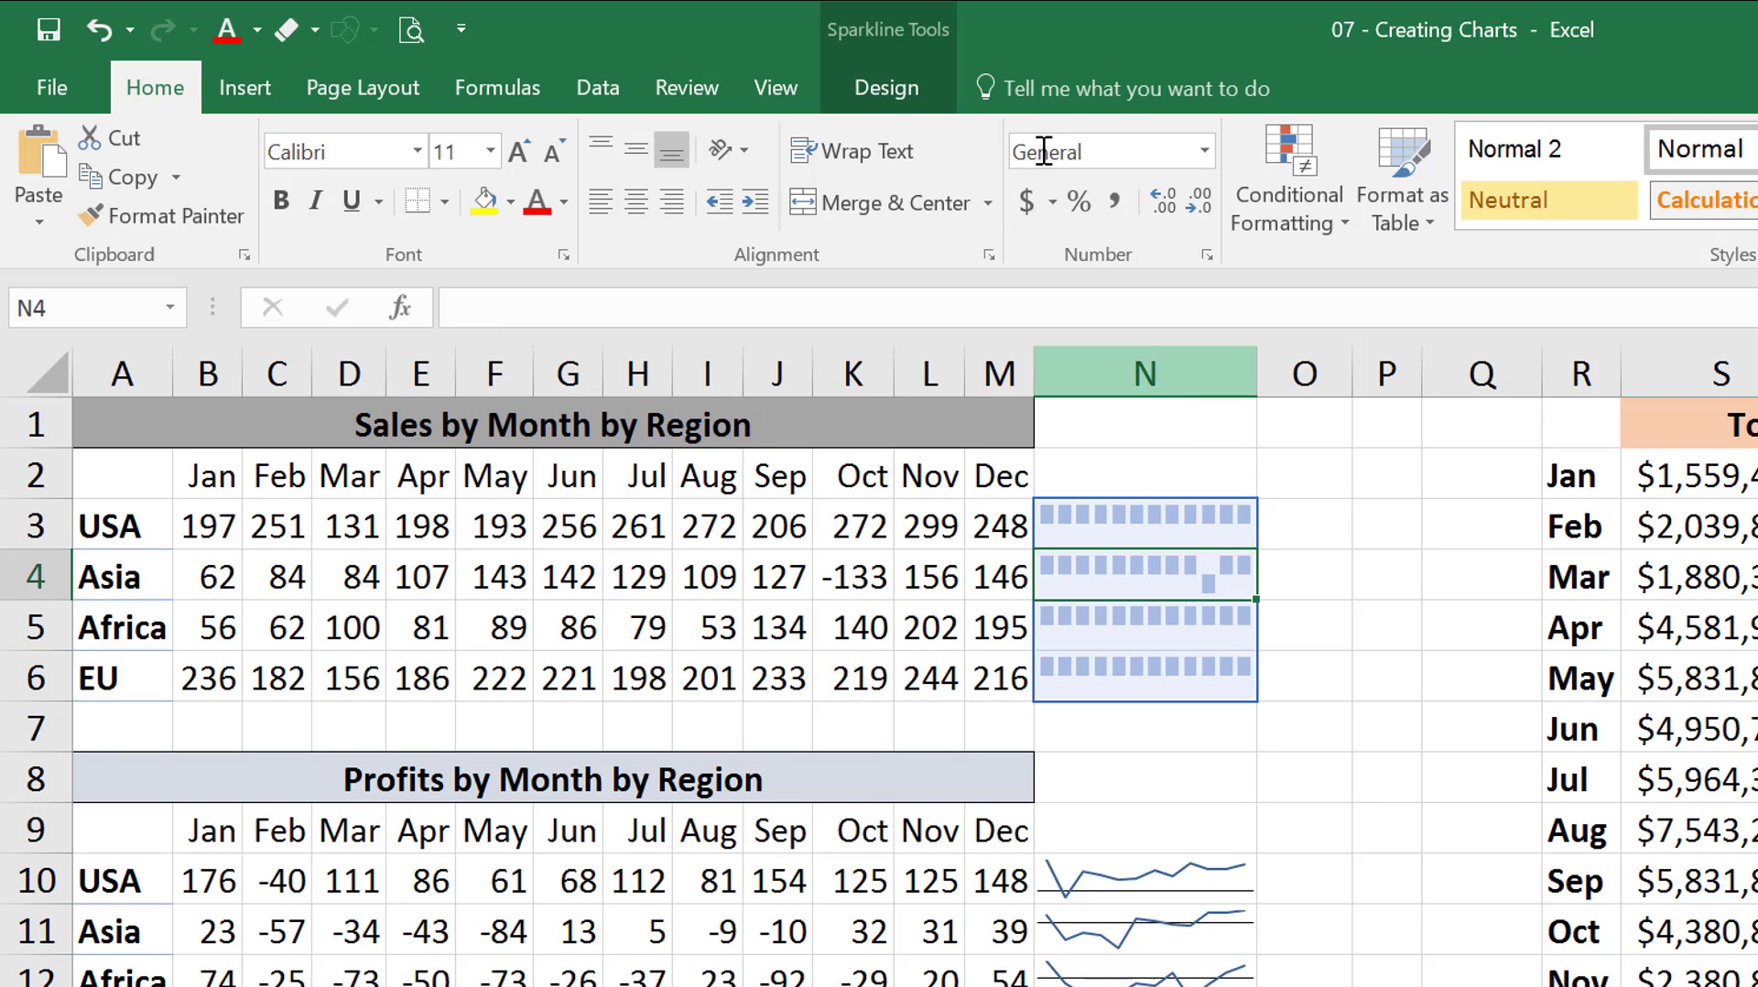
click(879, 89)
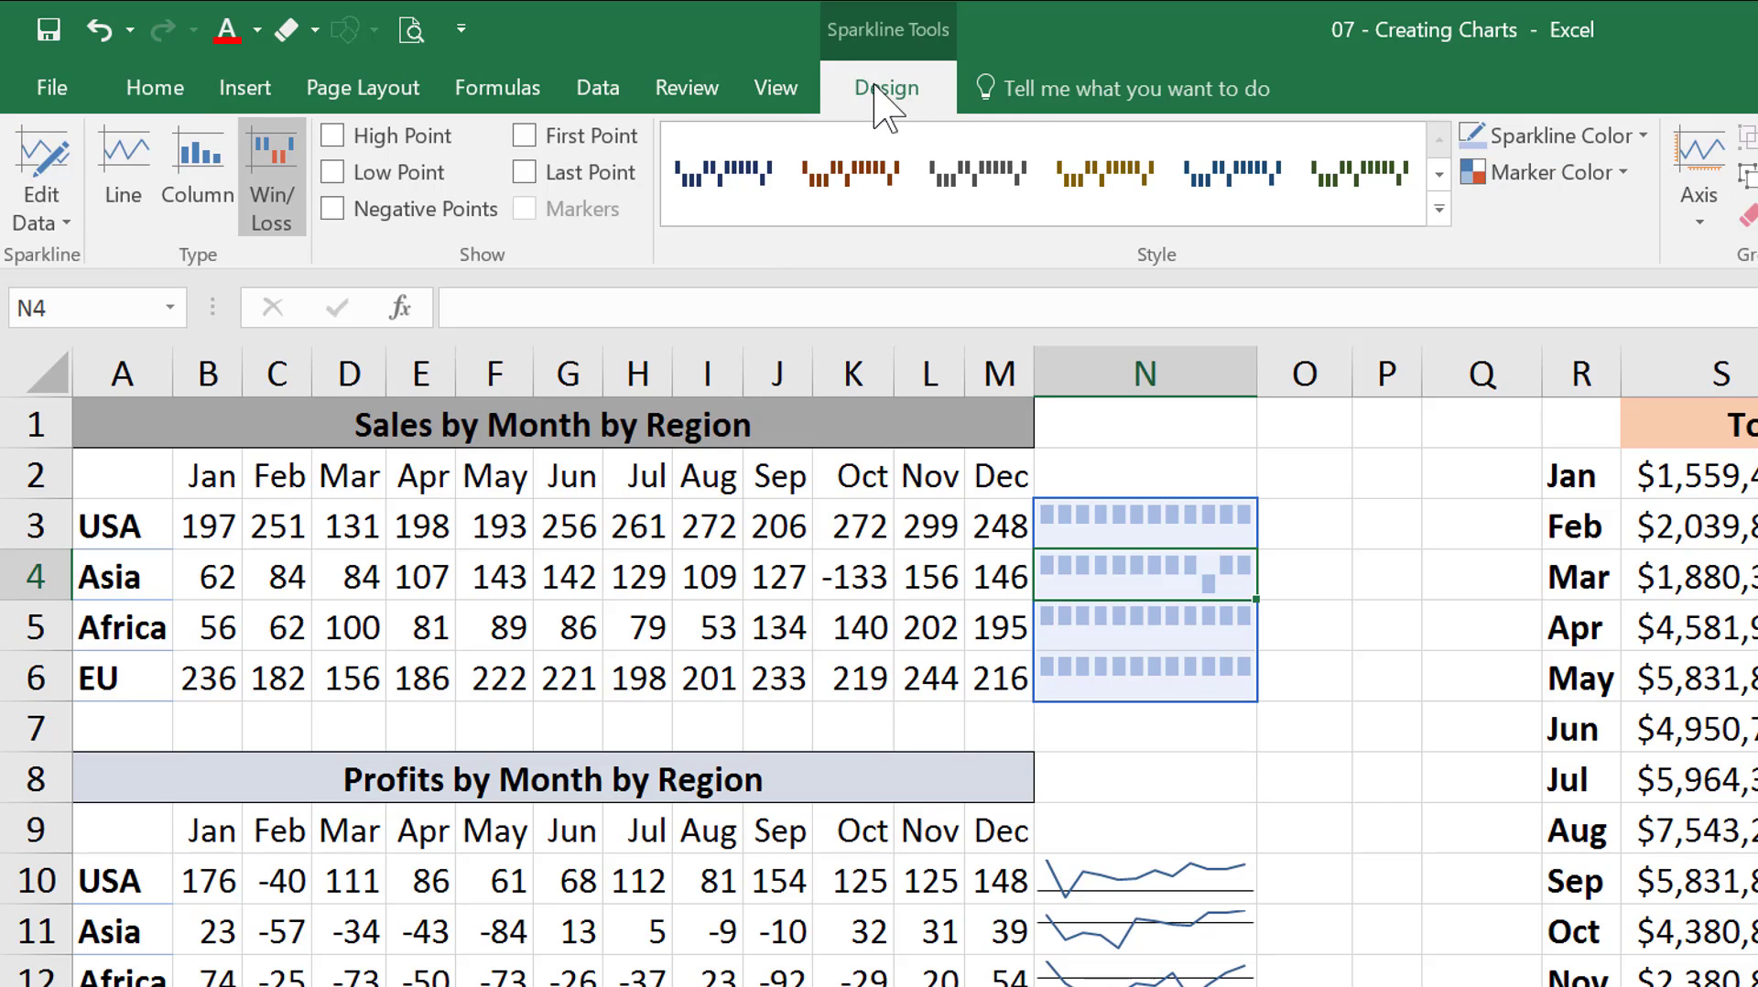
click(1642, 134)
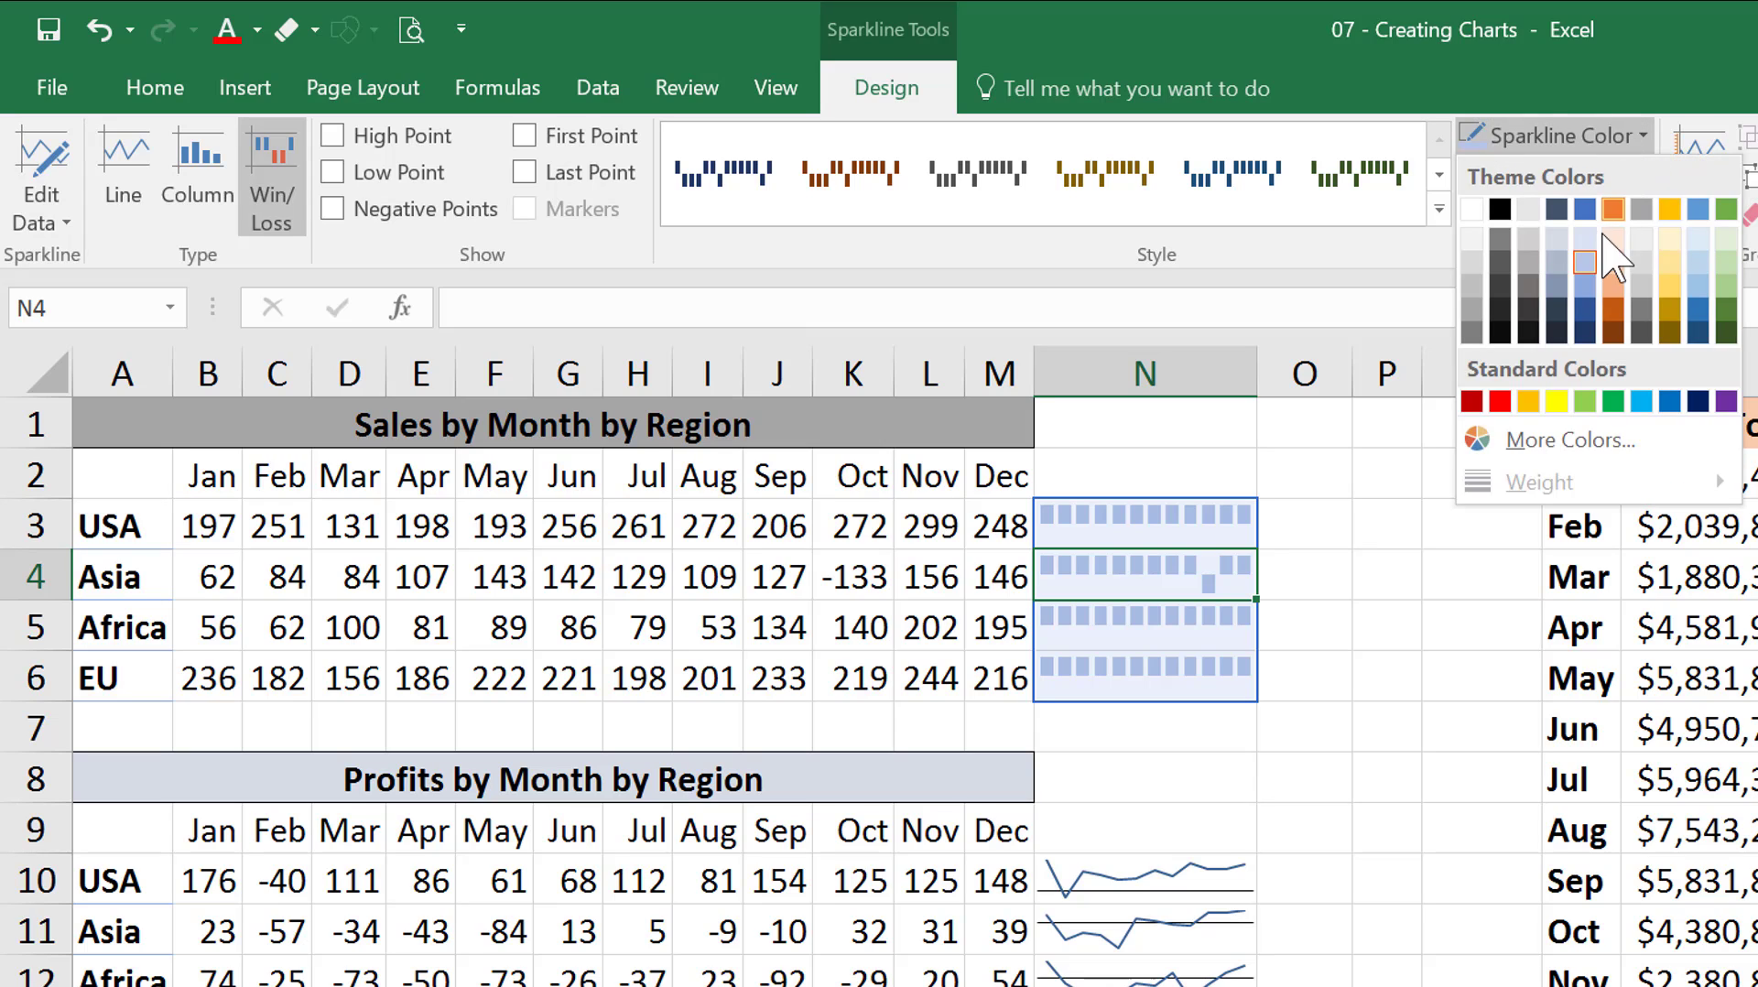
click(1585, 319)
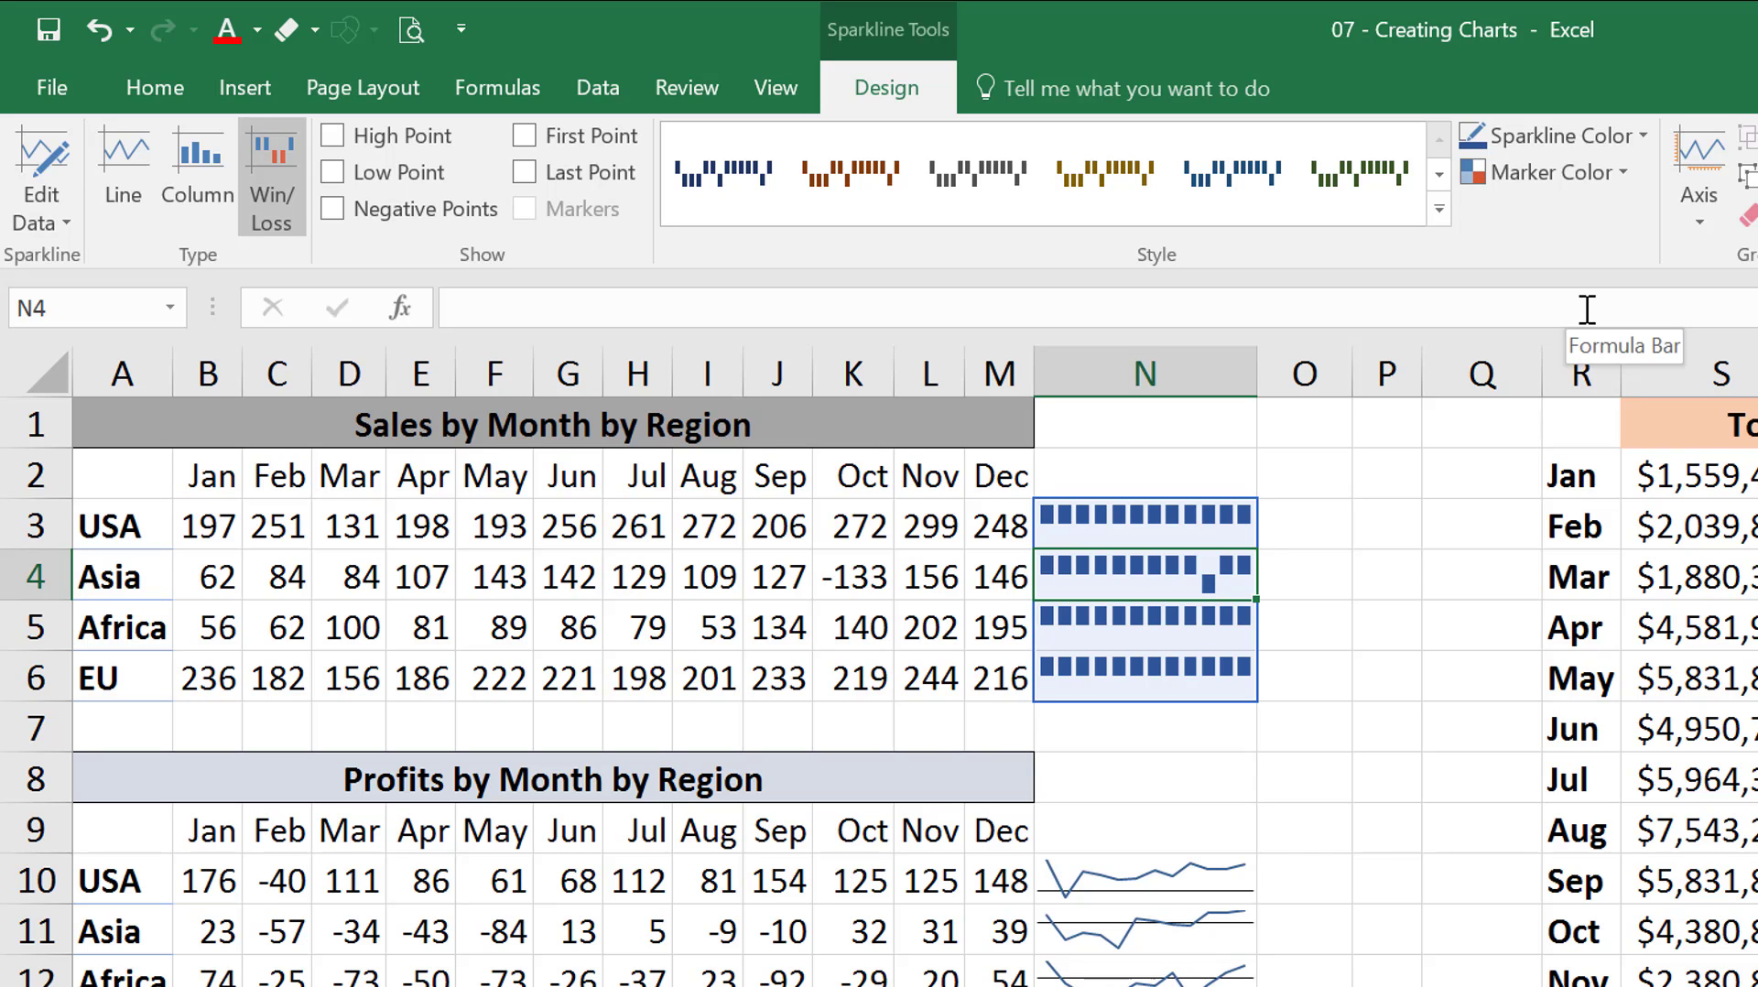
Color the negative points of the sales Win/Loss sparklines in N3:N6 red.
click(1624, 174)
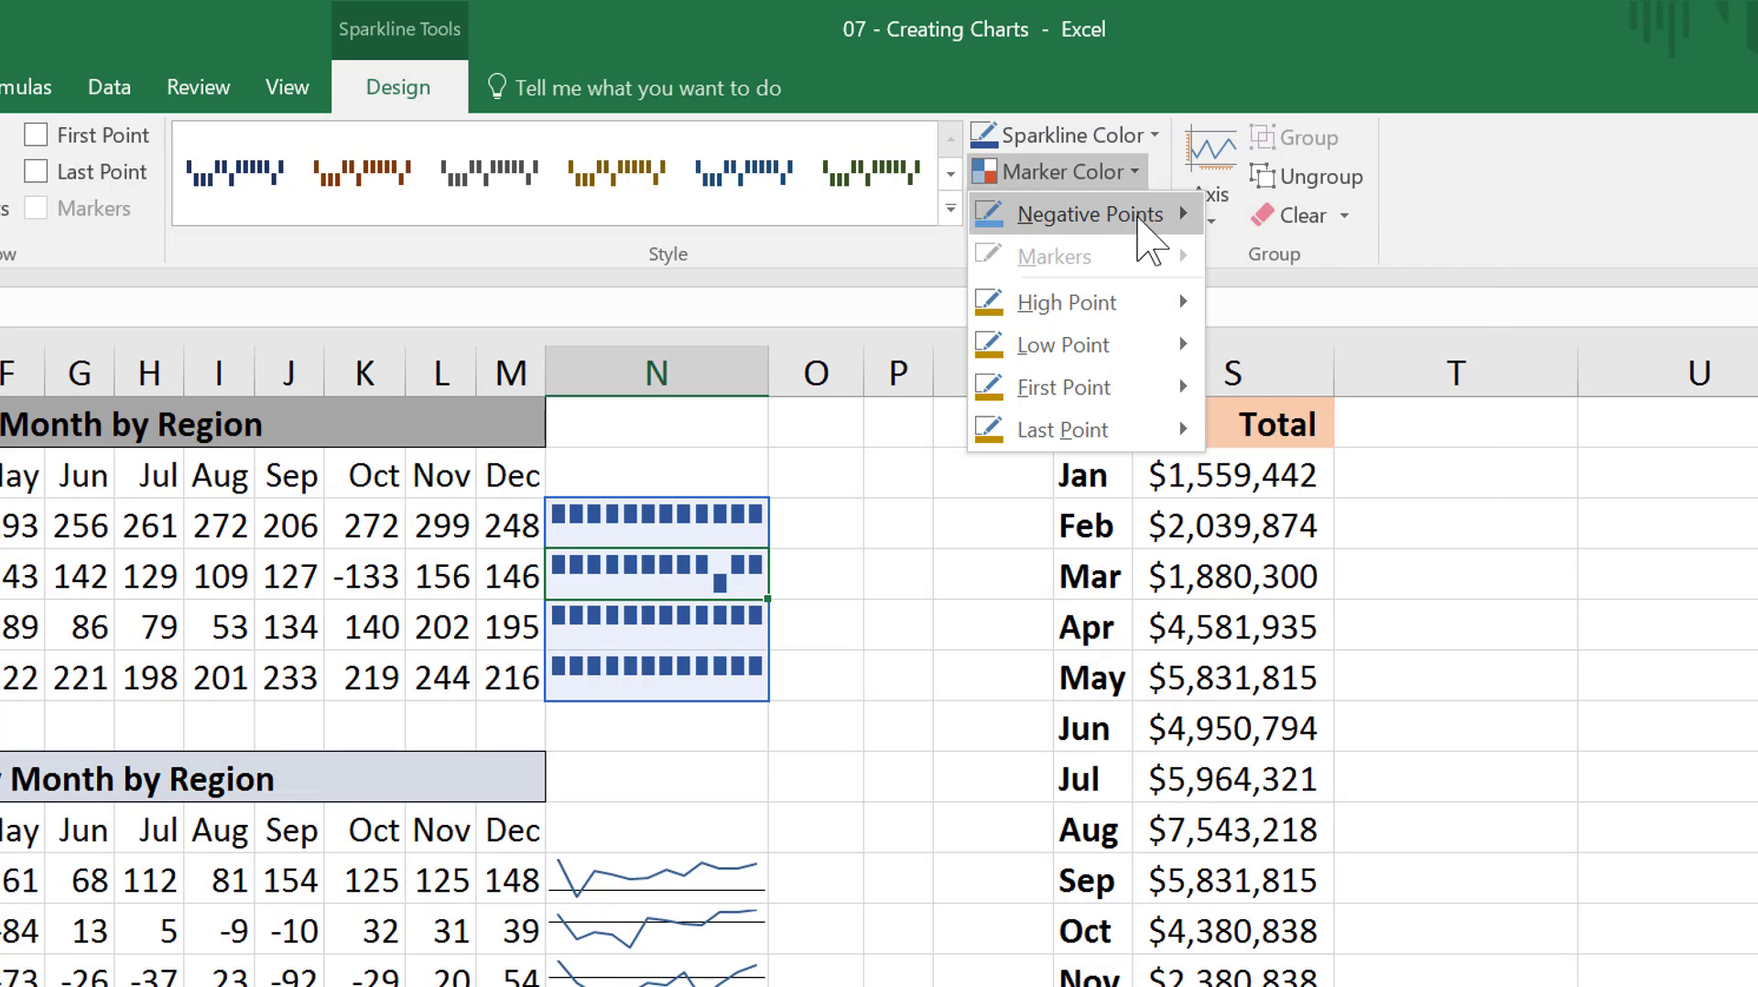
mouse_move(1138, 220)
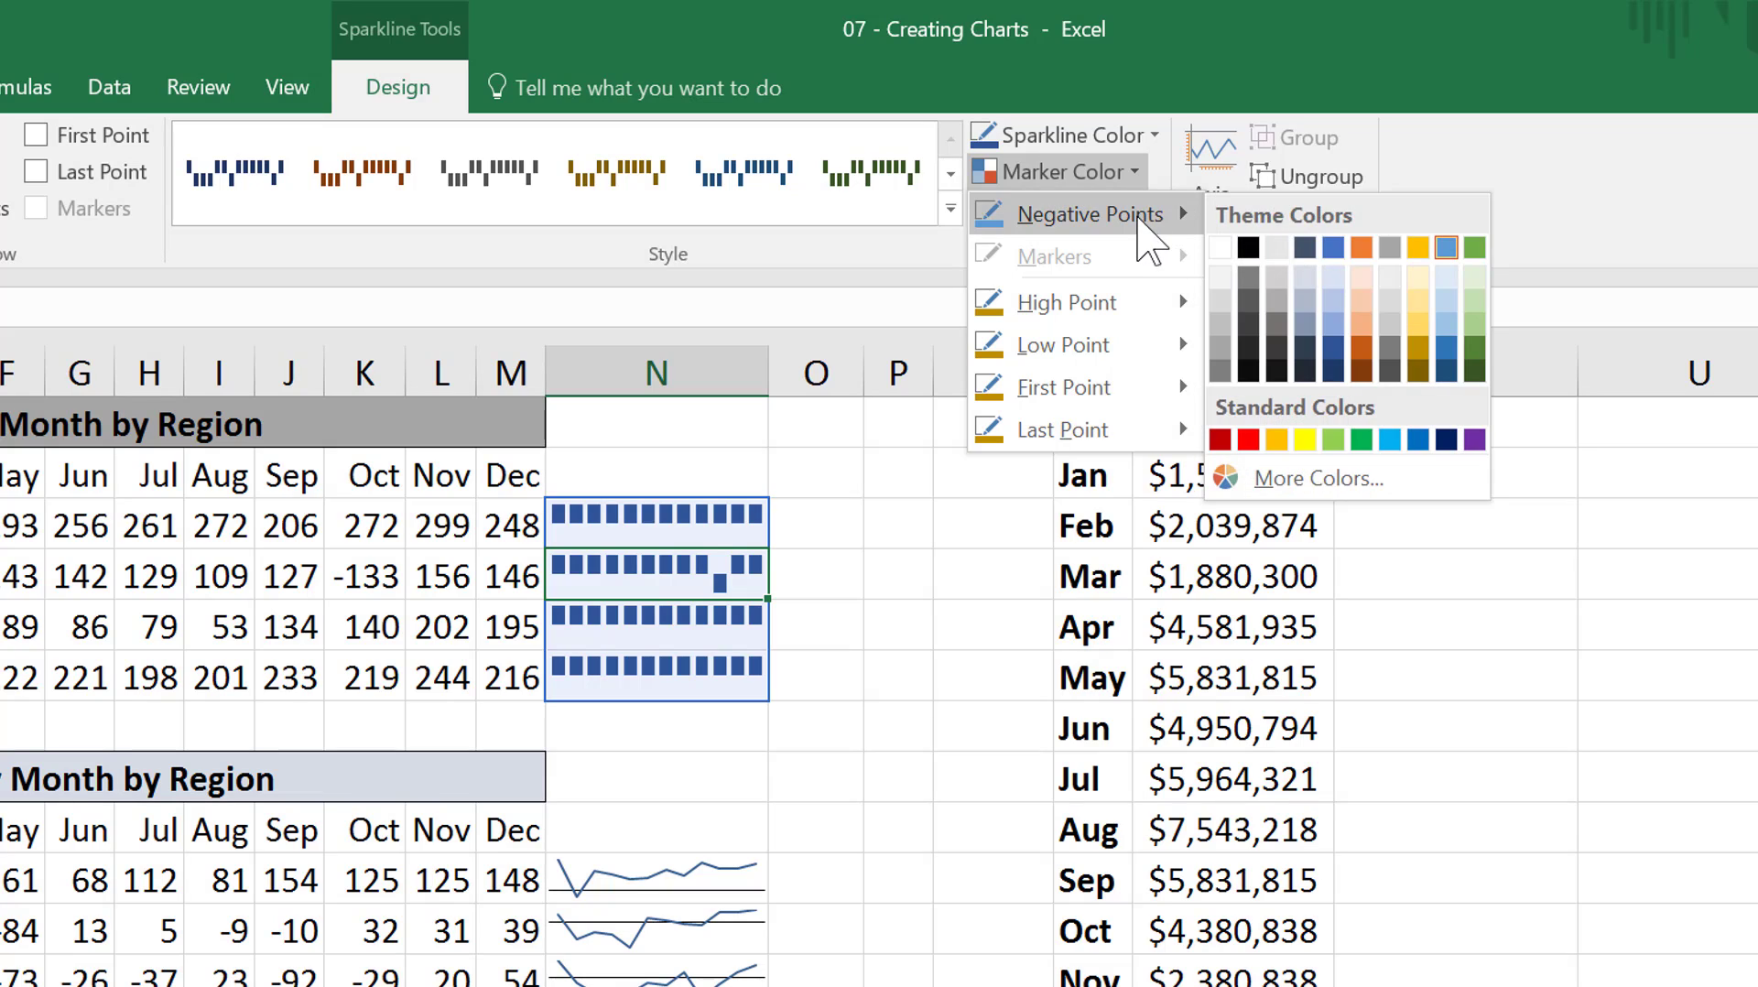
click(1248, 441)
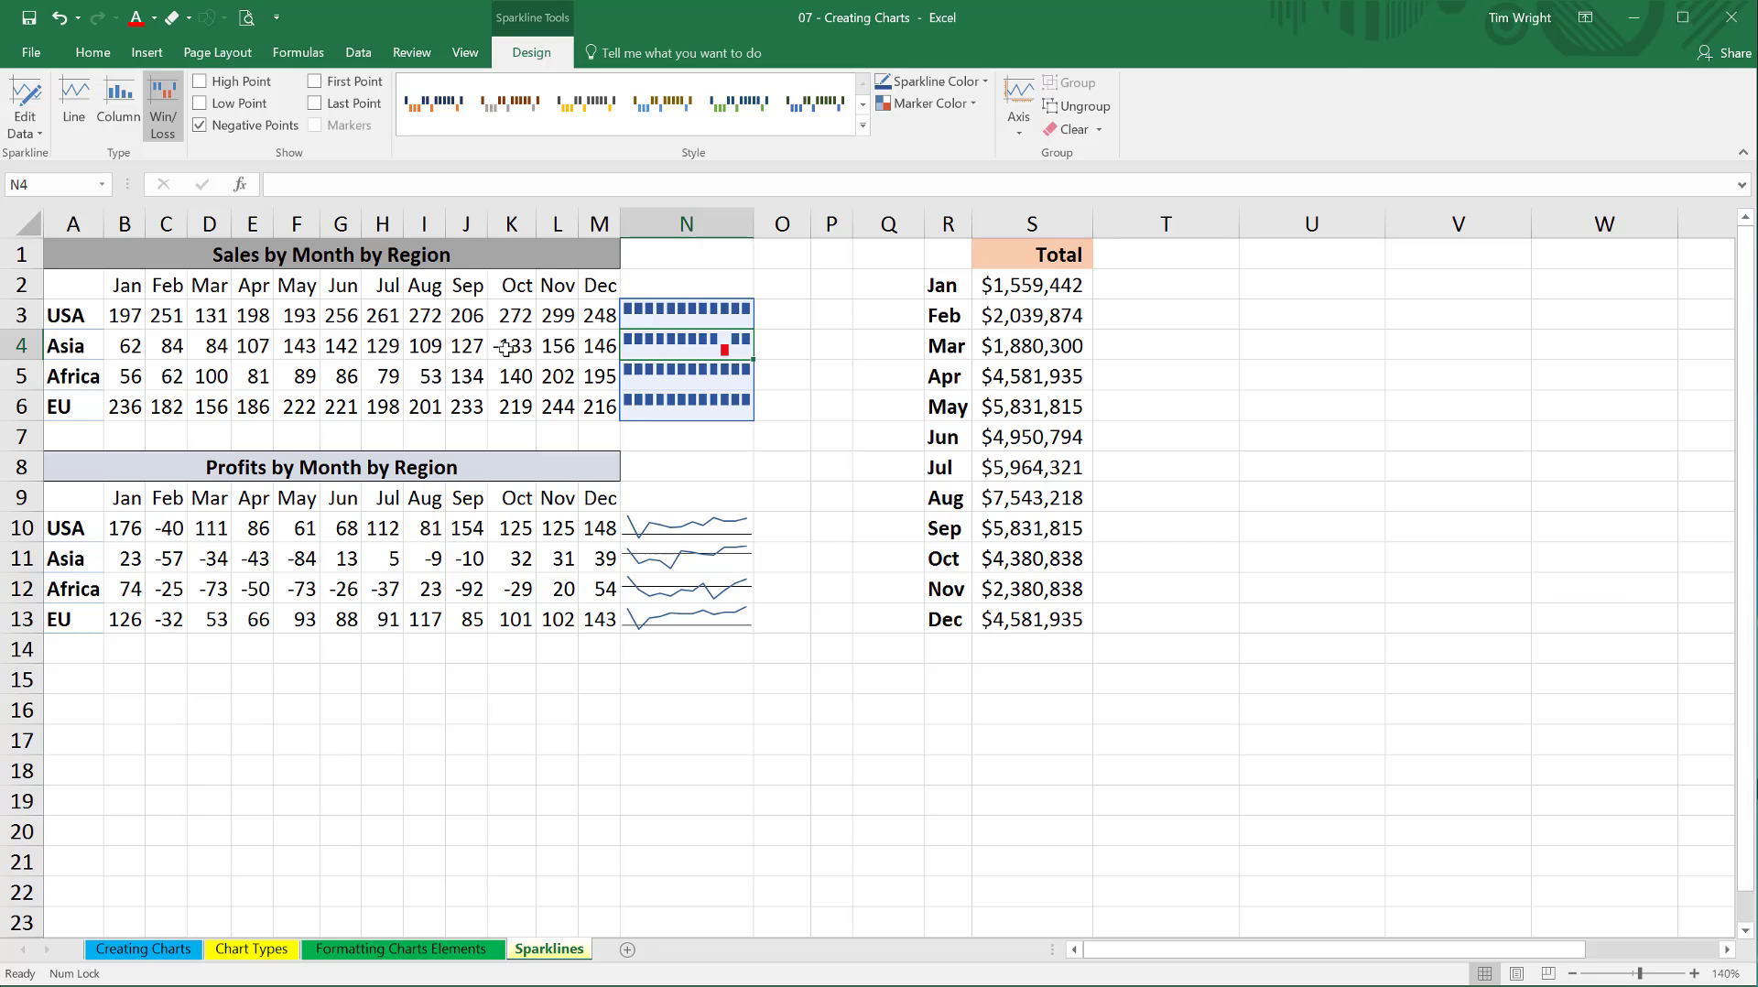
click(507, 349)
click(781, 344)
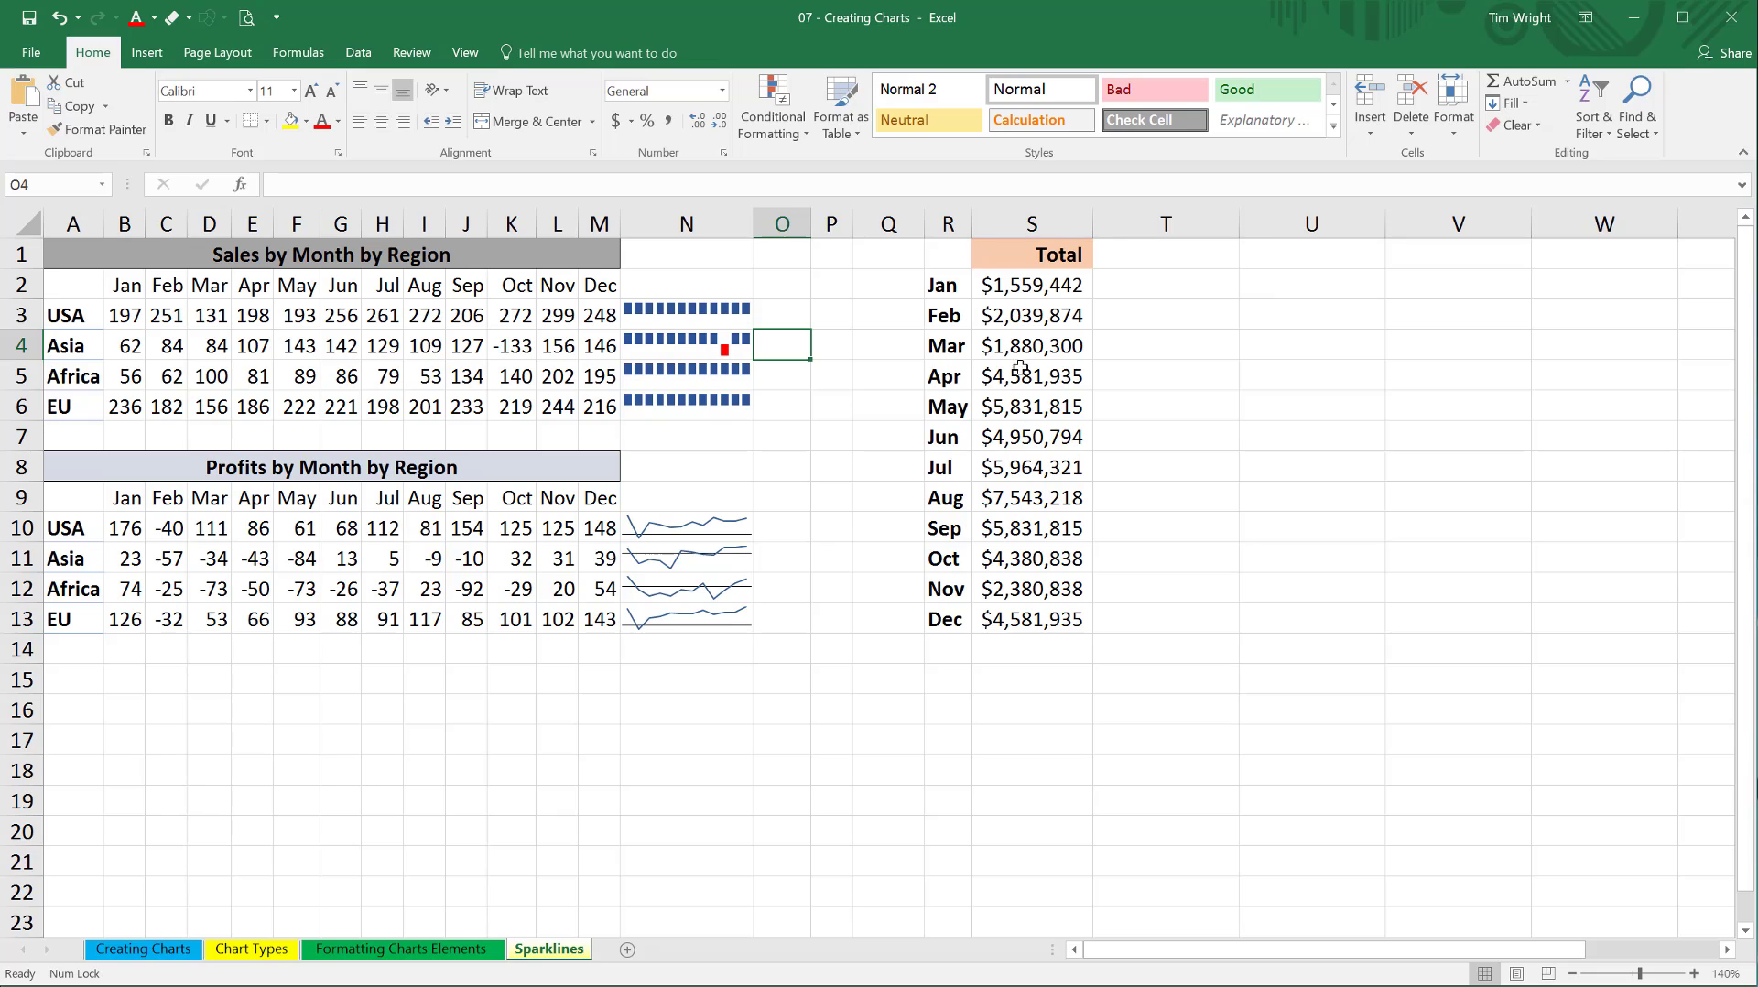
Insert a Column sparkline in S14 below the monthly totals, using S2:S13 as the data range.
click(1025, 656)
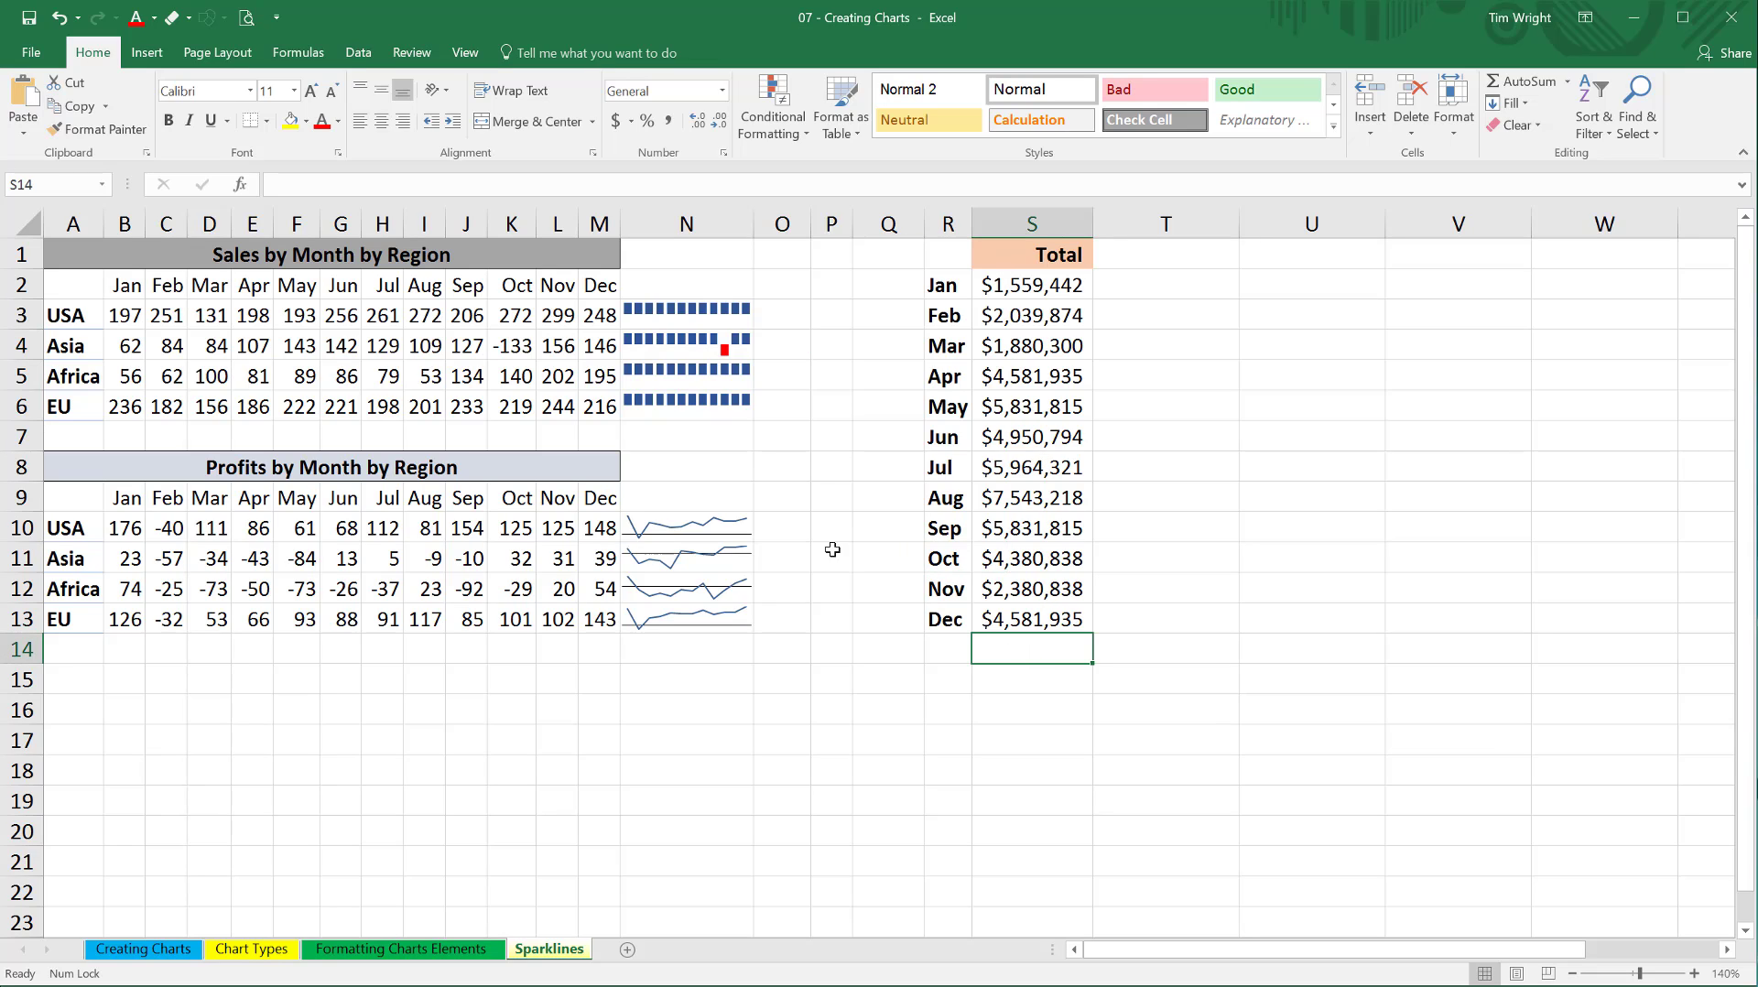
click(146, 52)
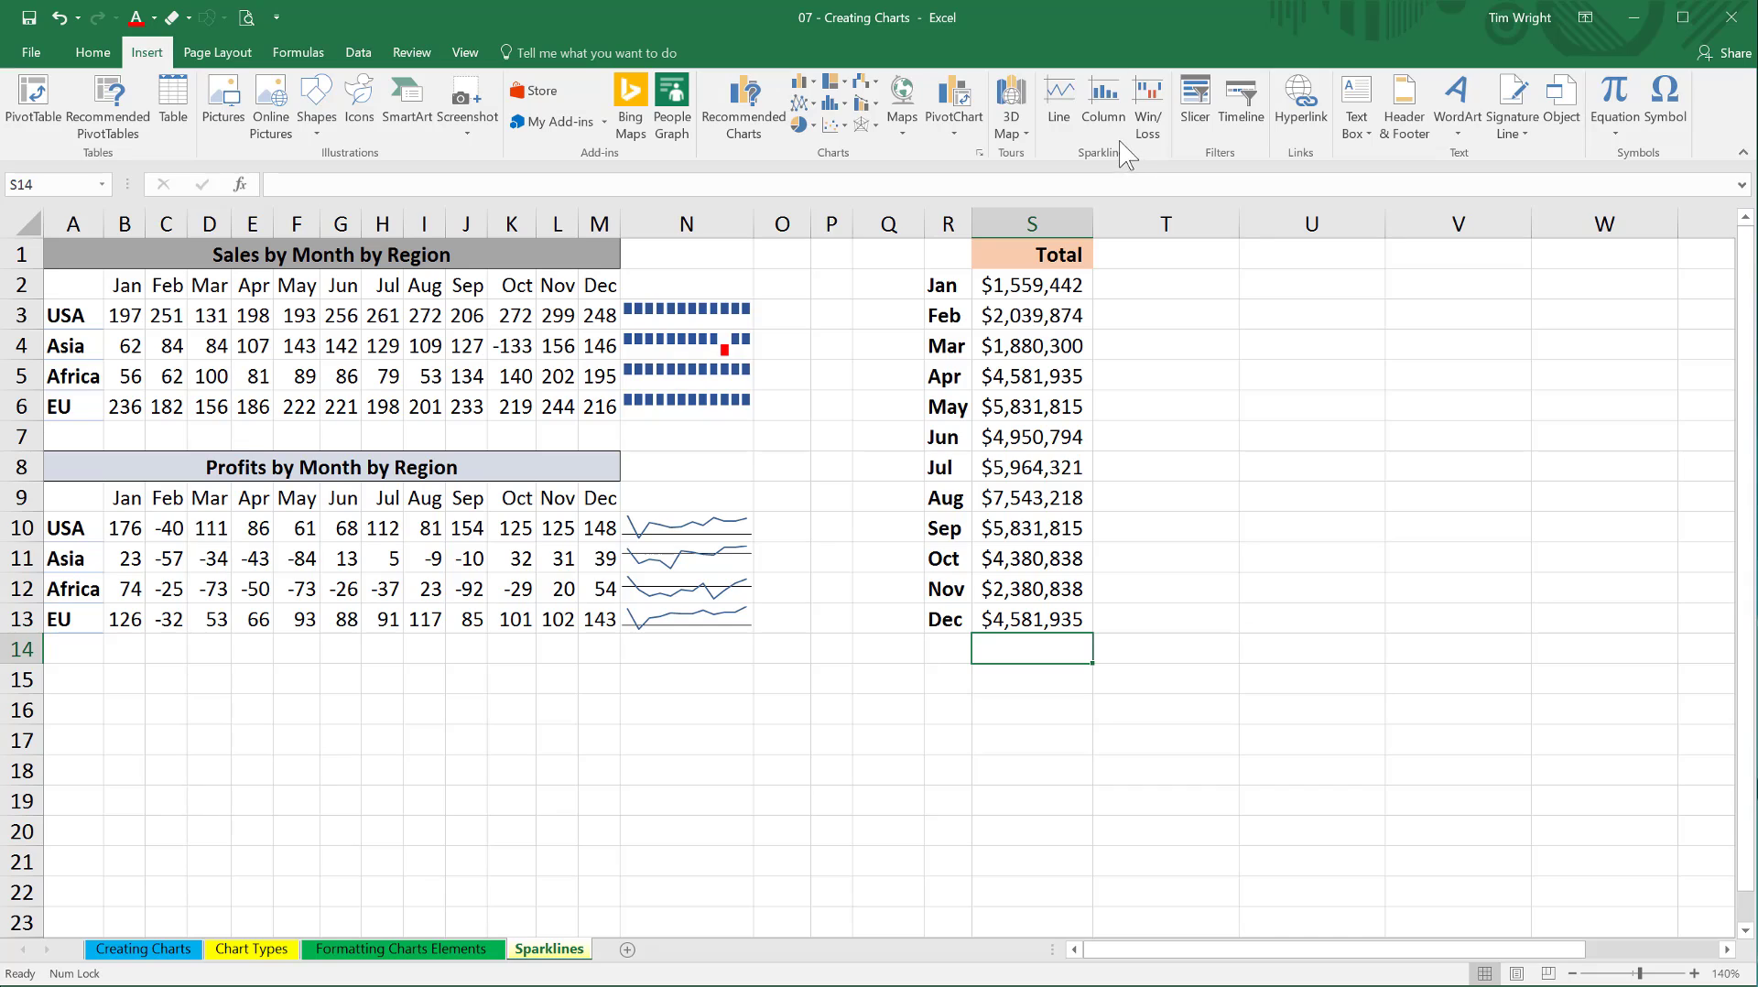
click(1113, 103)
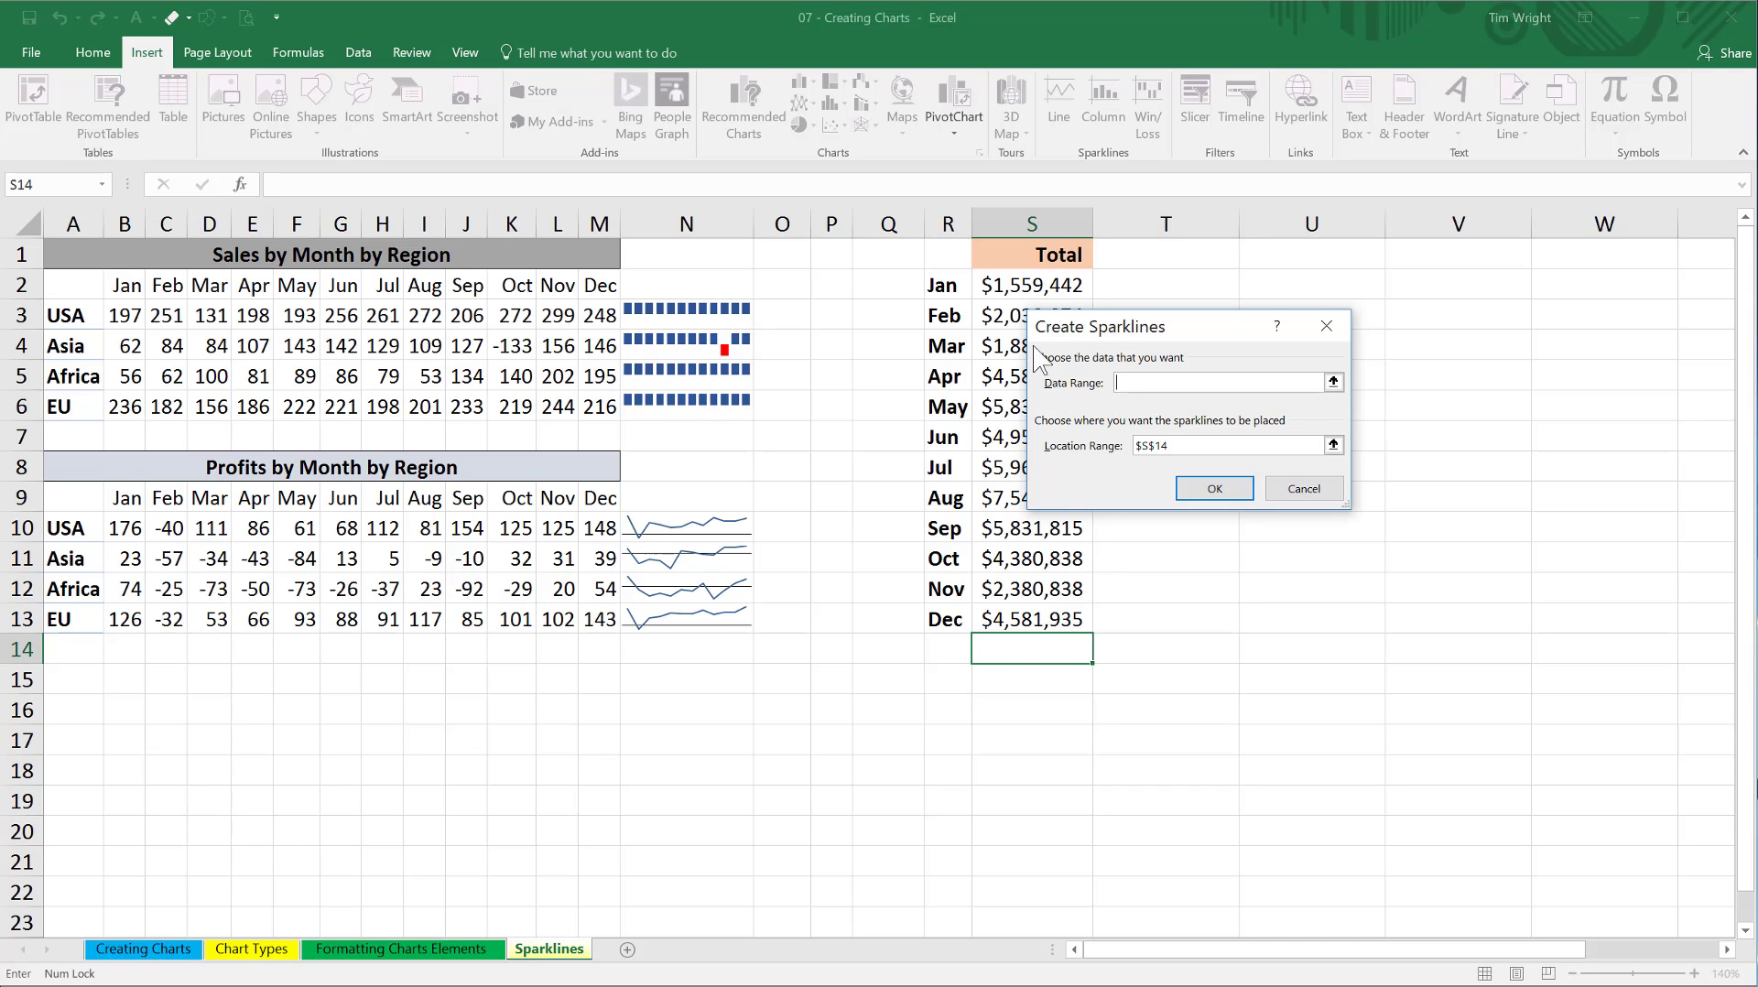
drag(1003, 288, 1007, 614)
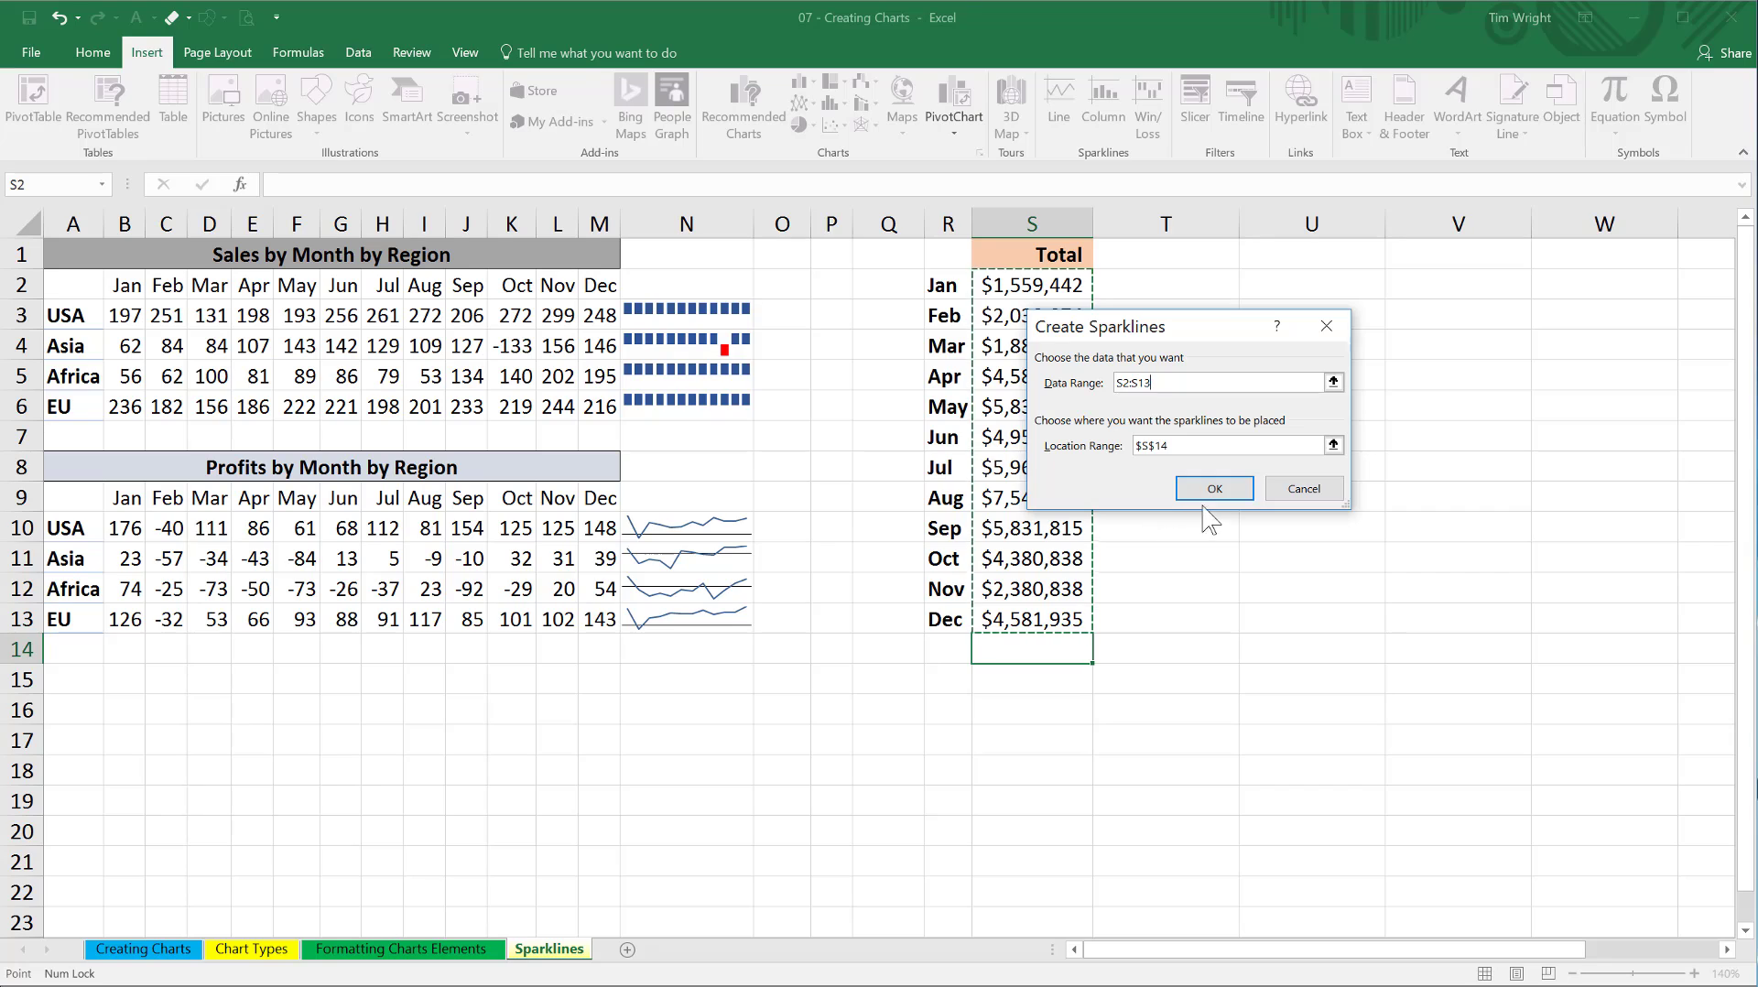
click(1215, 491)
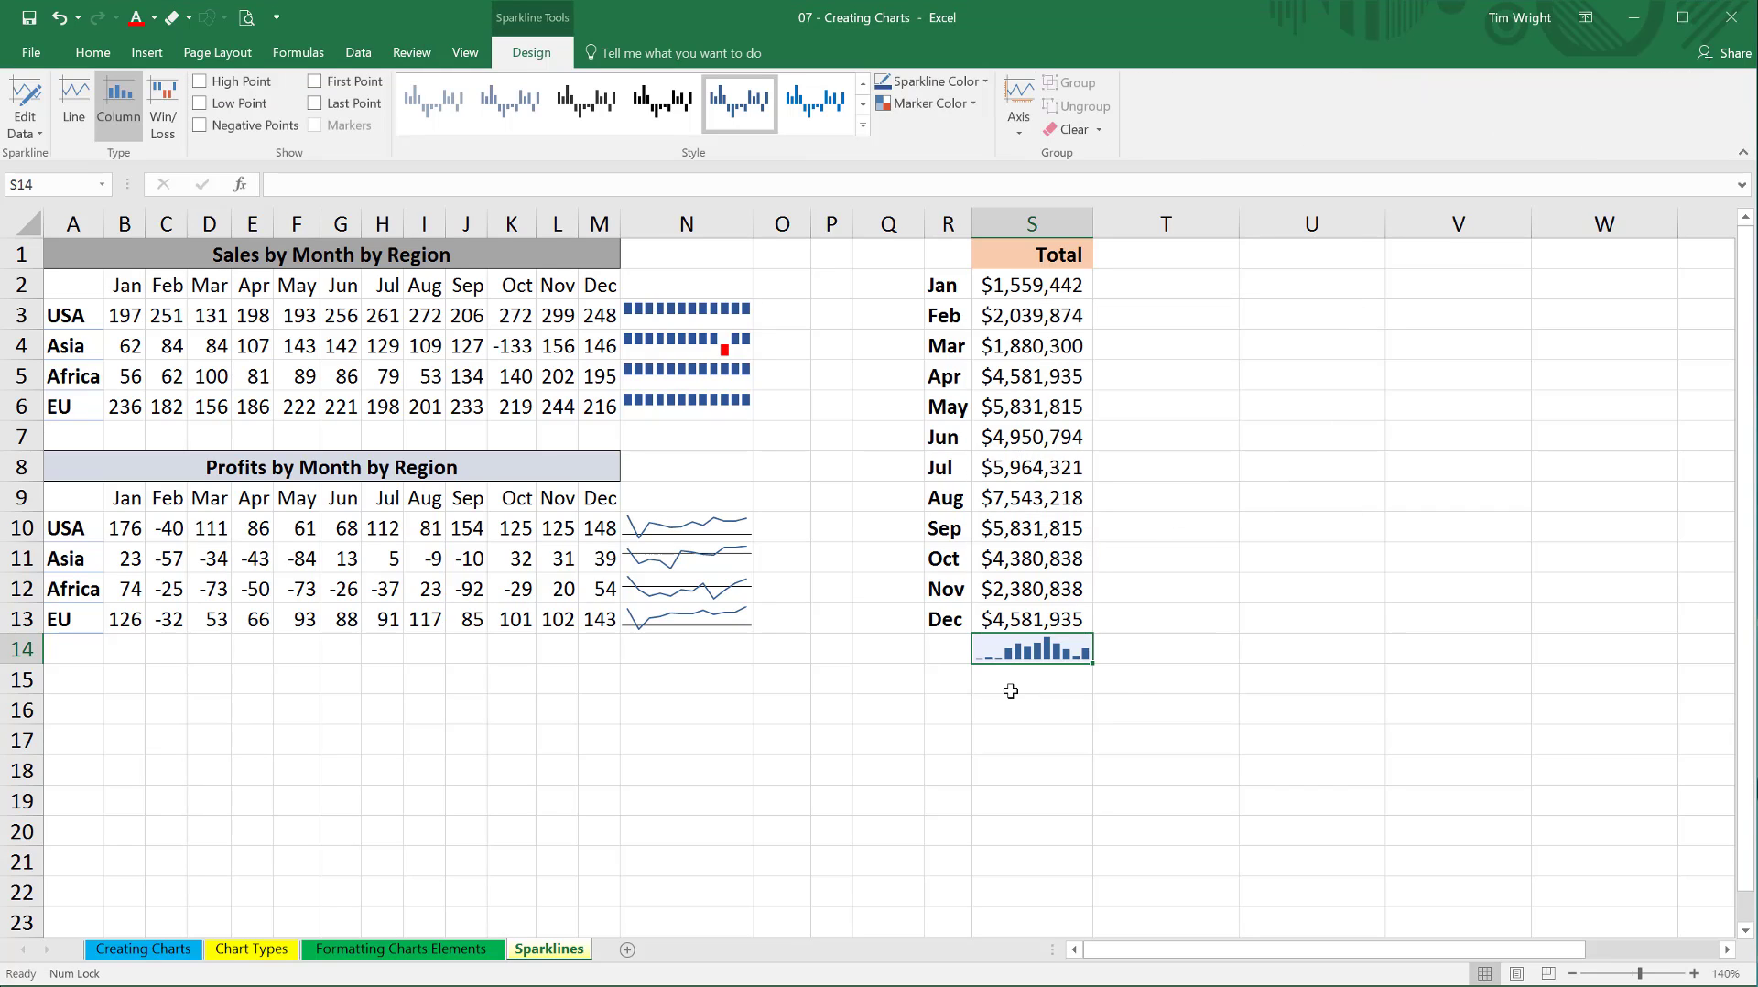